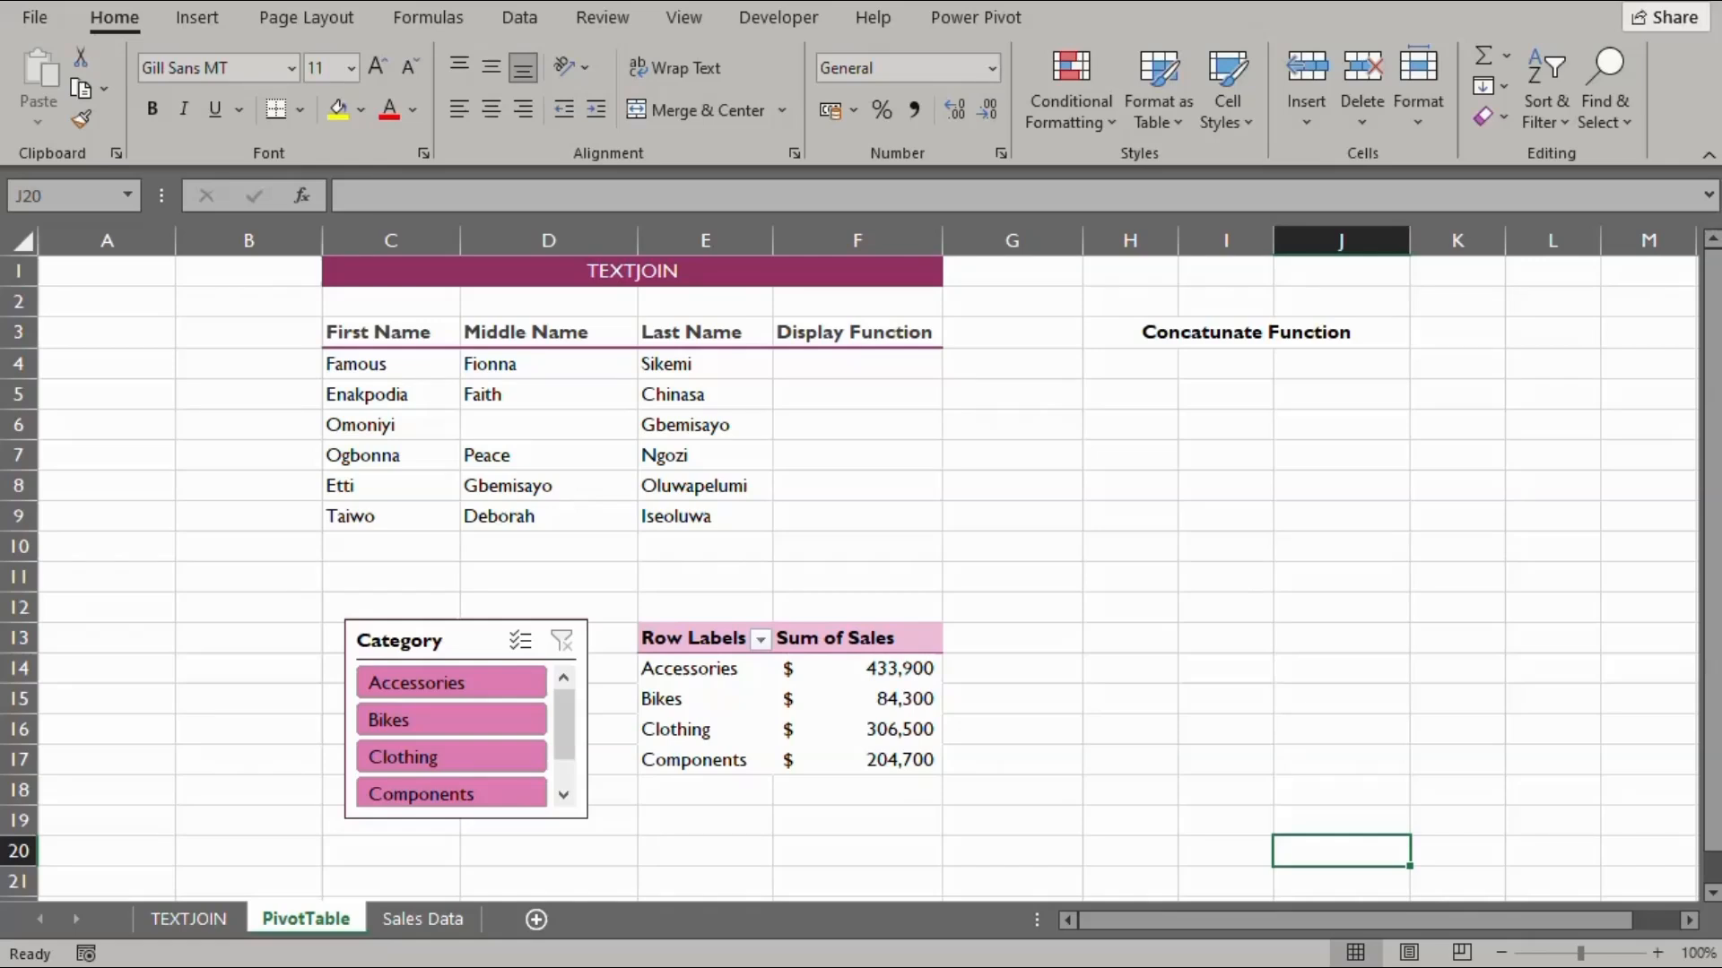
# Enter =TEXTJOIN(" ",TRUE,C4:E4) in F4 to join the first row's names with spaces
pyautogui.click(833, 366)
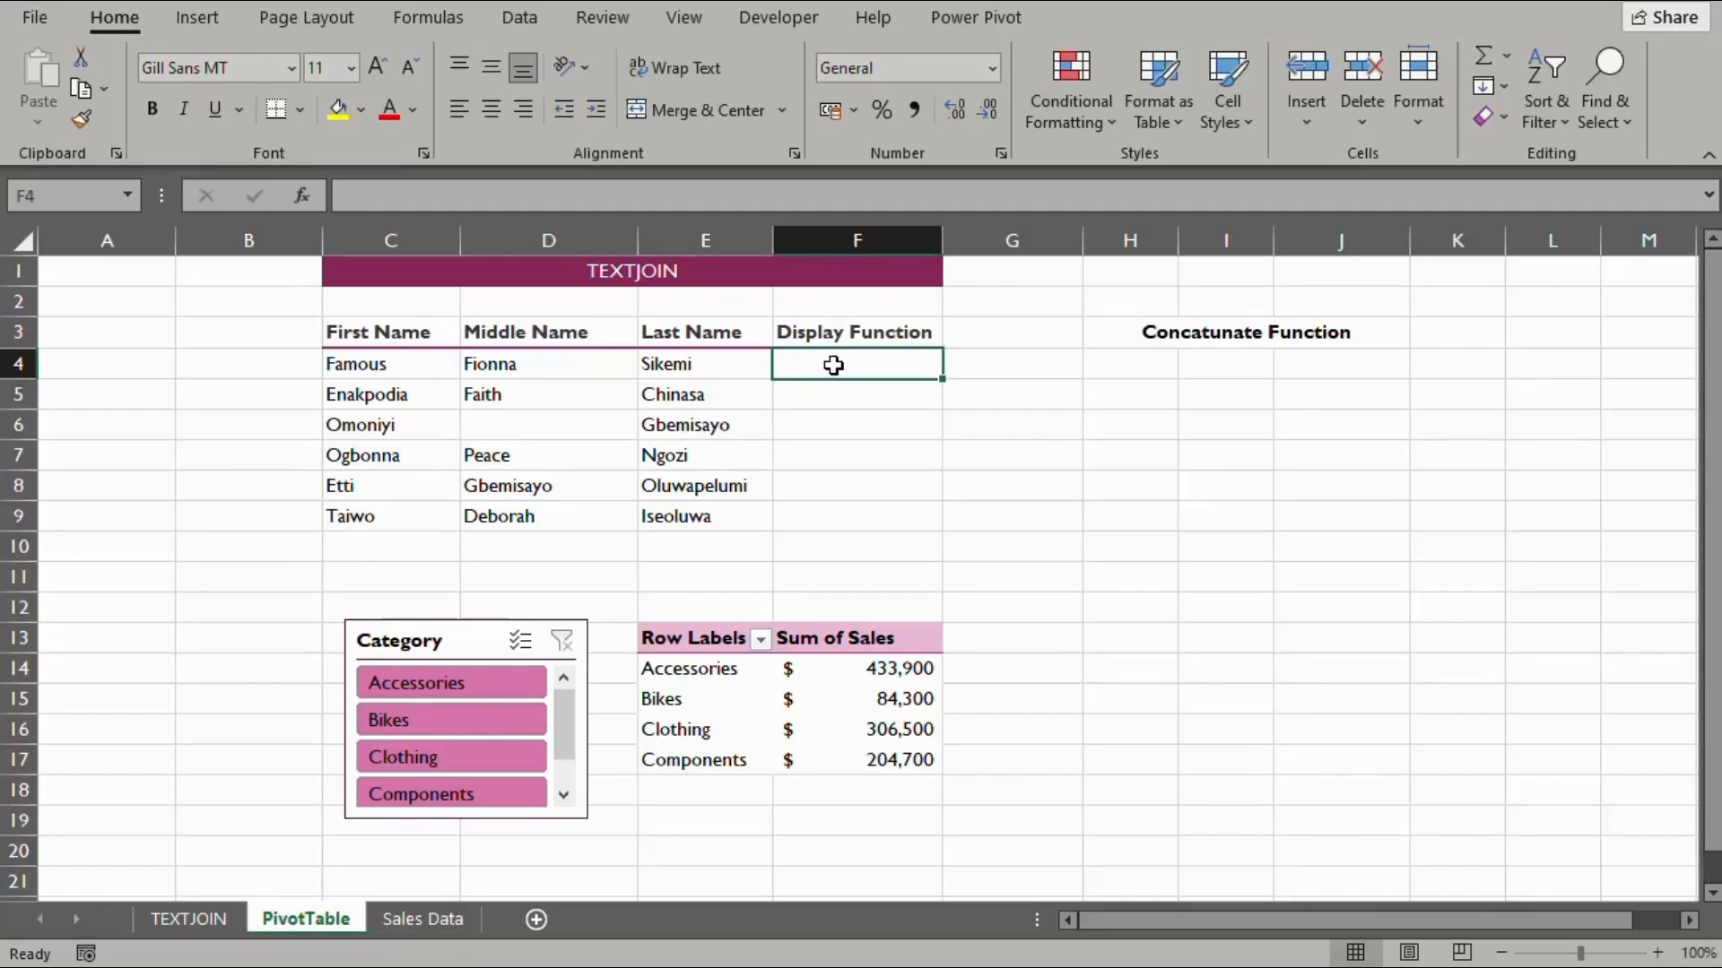
pyautogui.write('=')
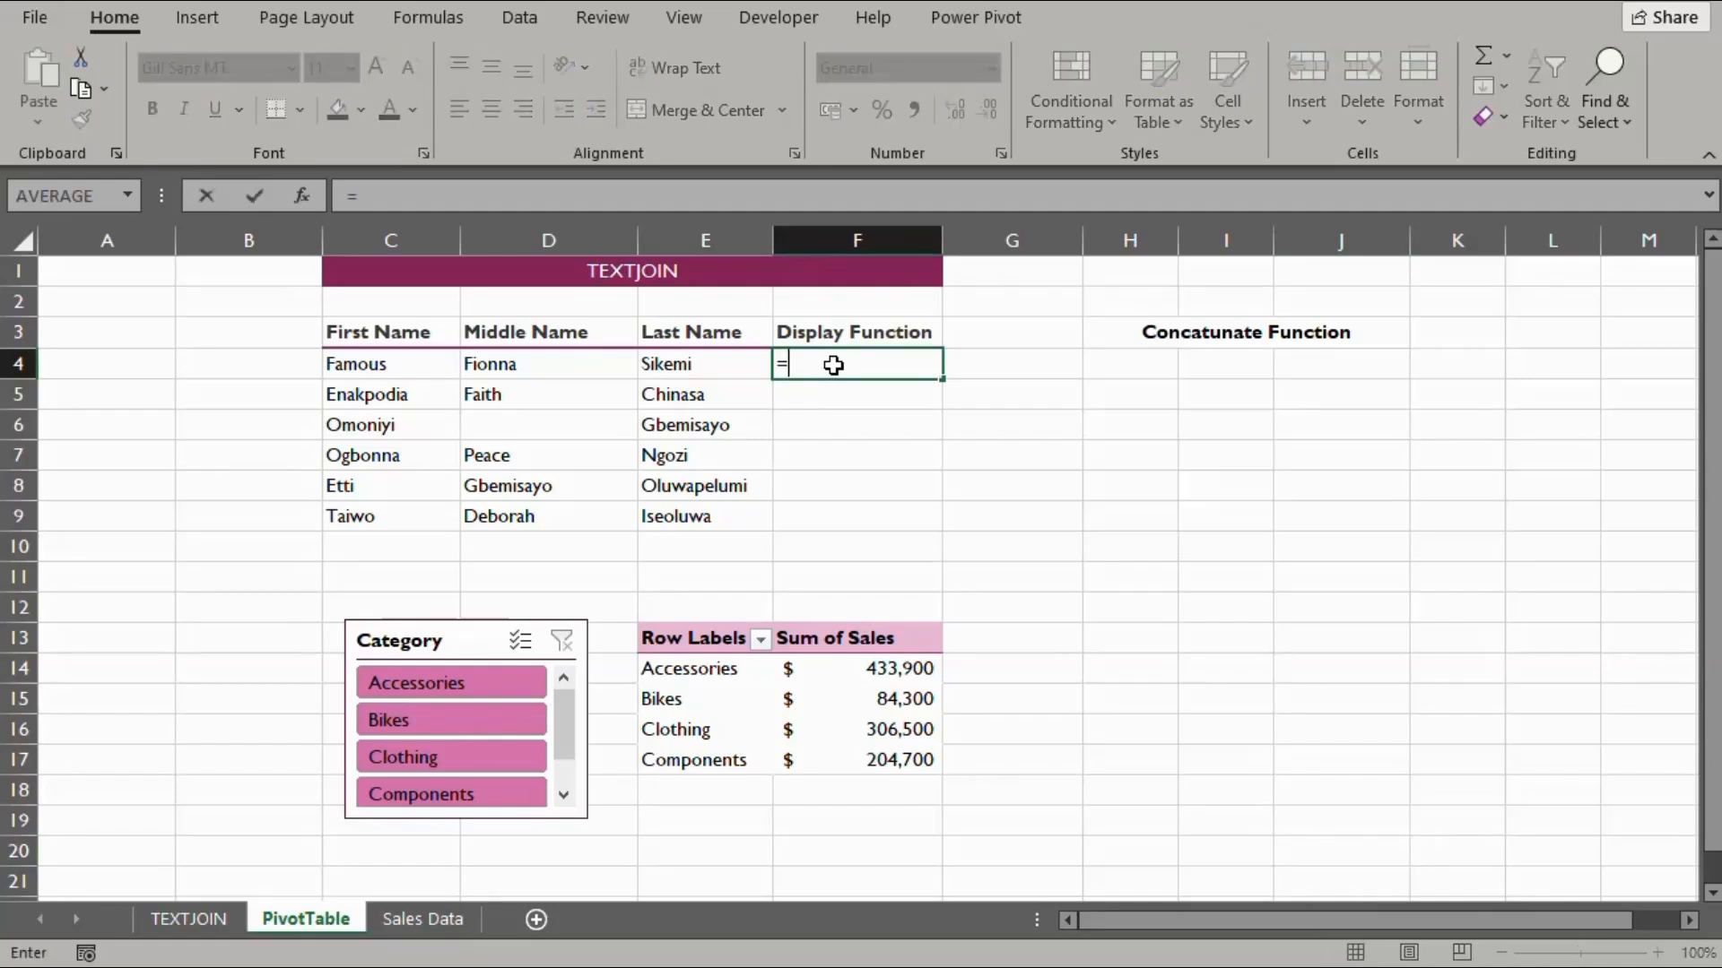
pyautogui.write('text')
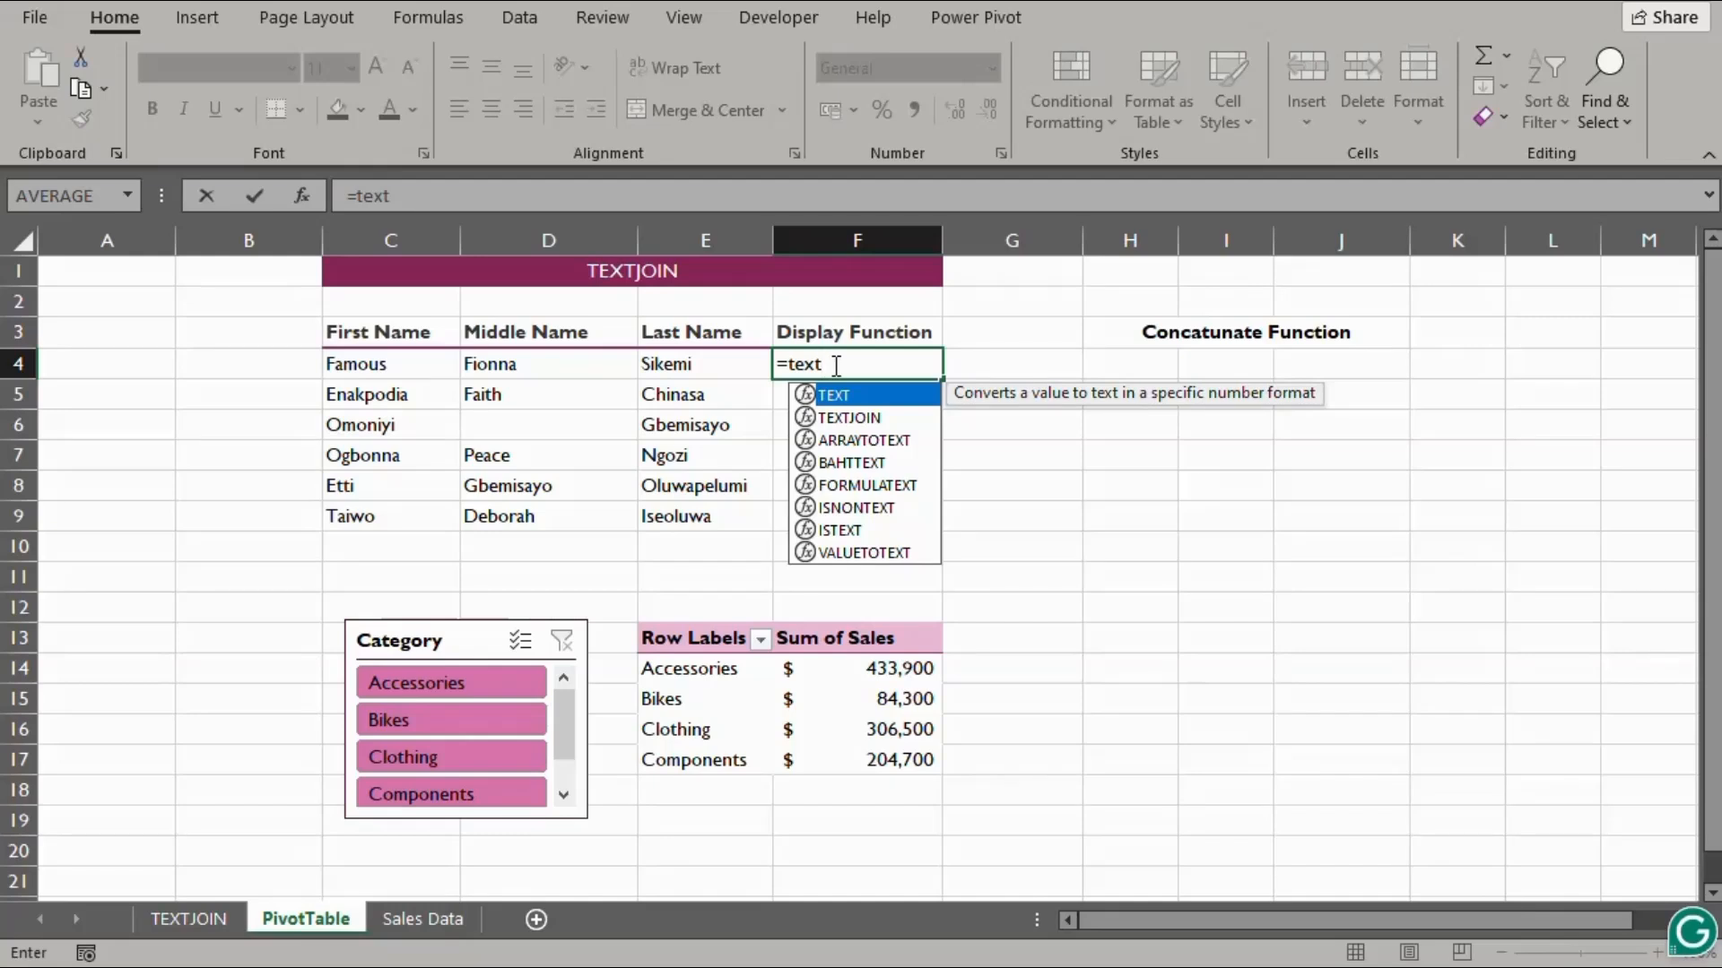
pyautogui.press('Down')
pyautogui.press('Tab')
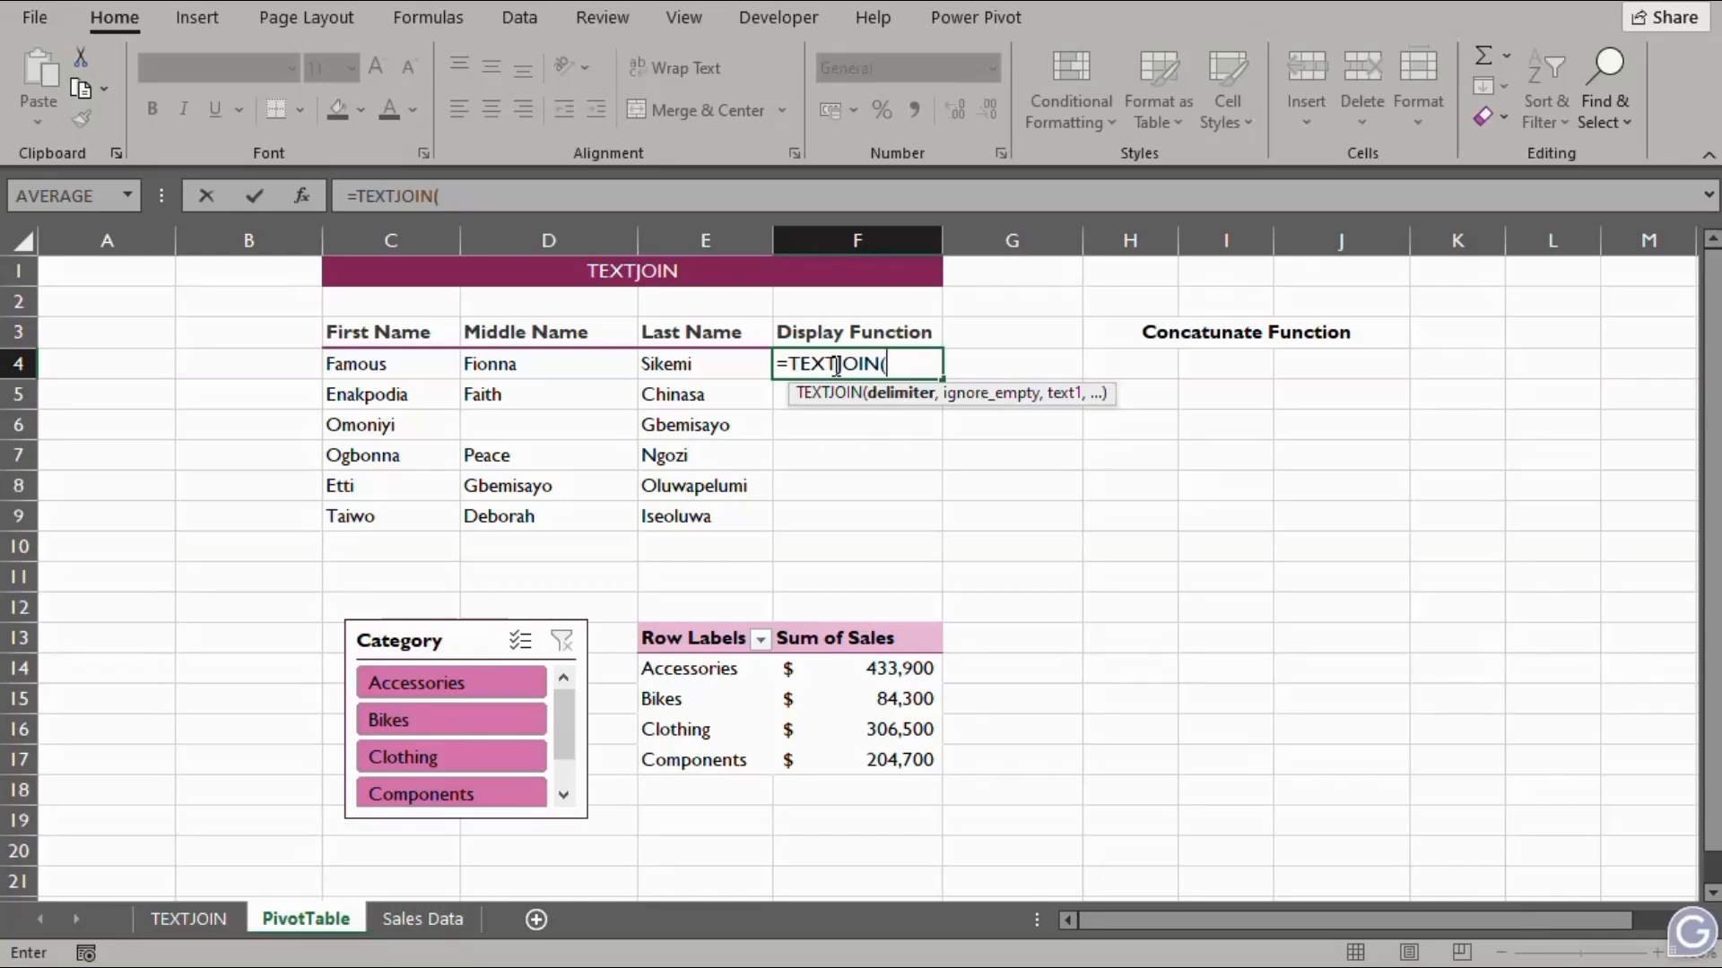
pyautogui.write('" ",')
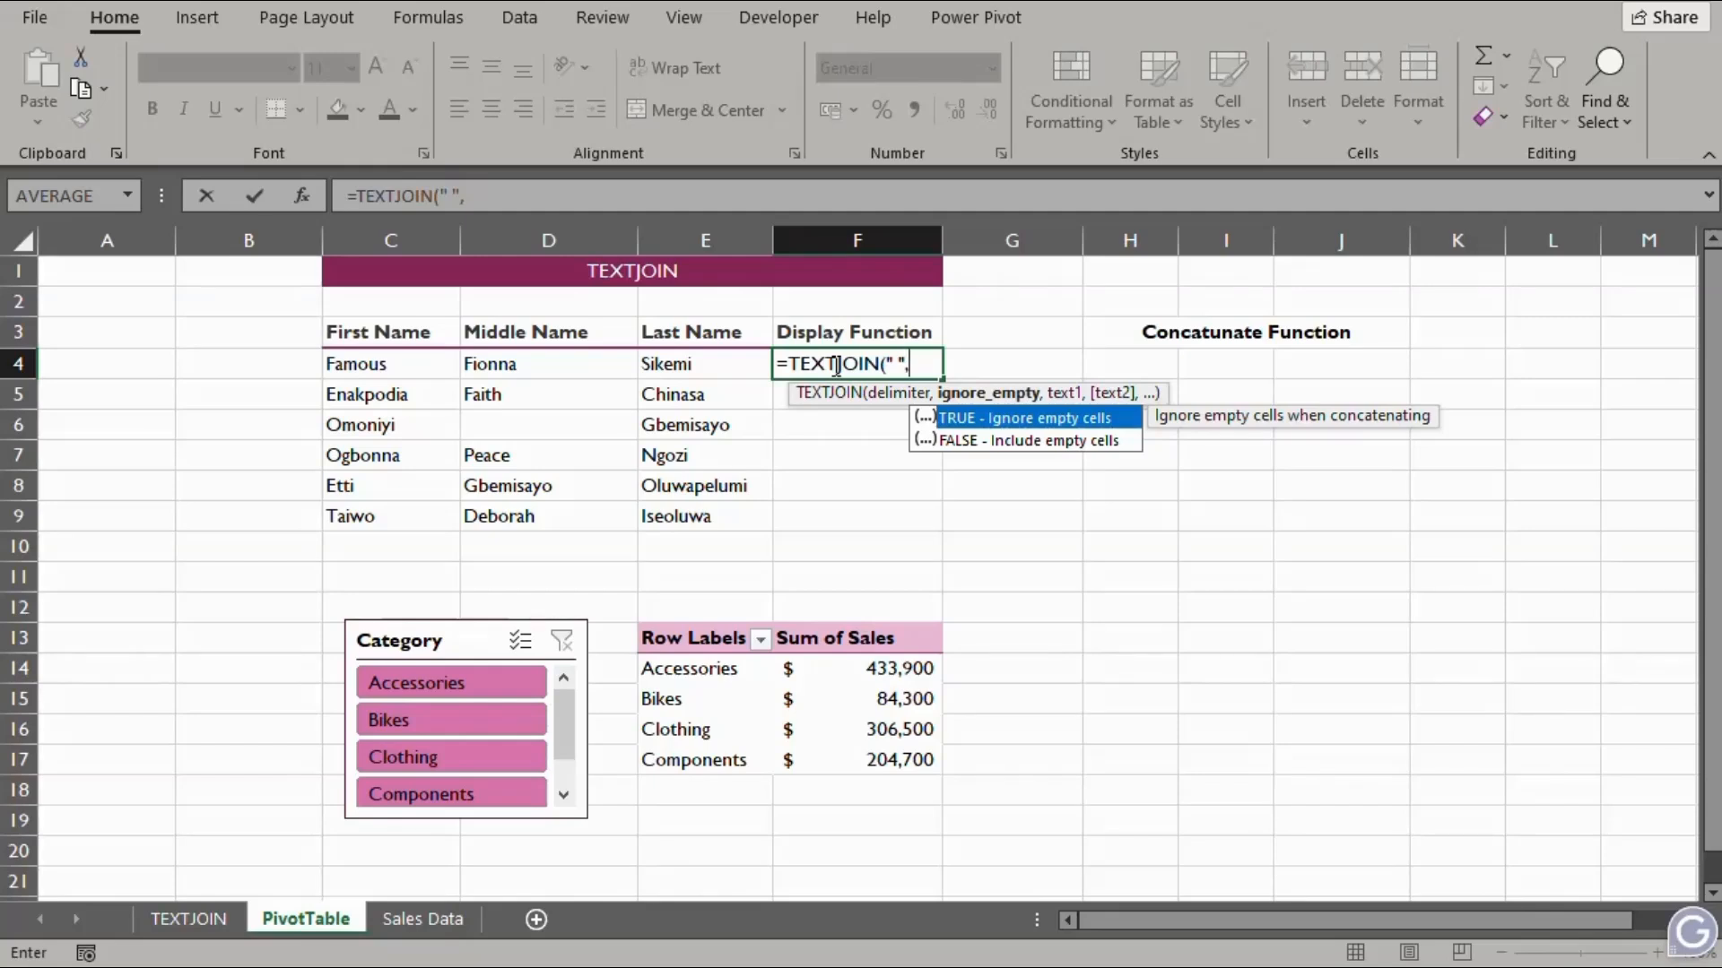
pyautogui.write('TRUE')
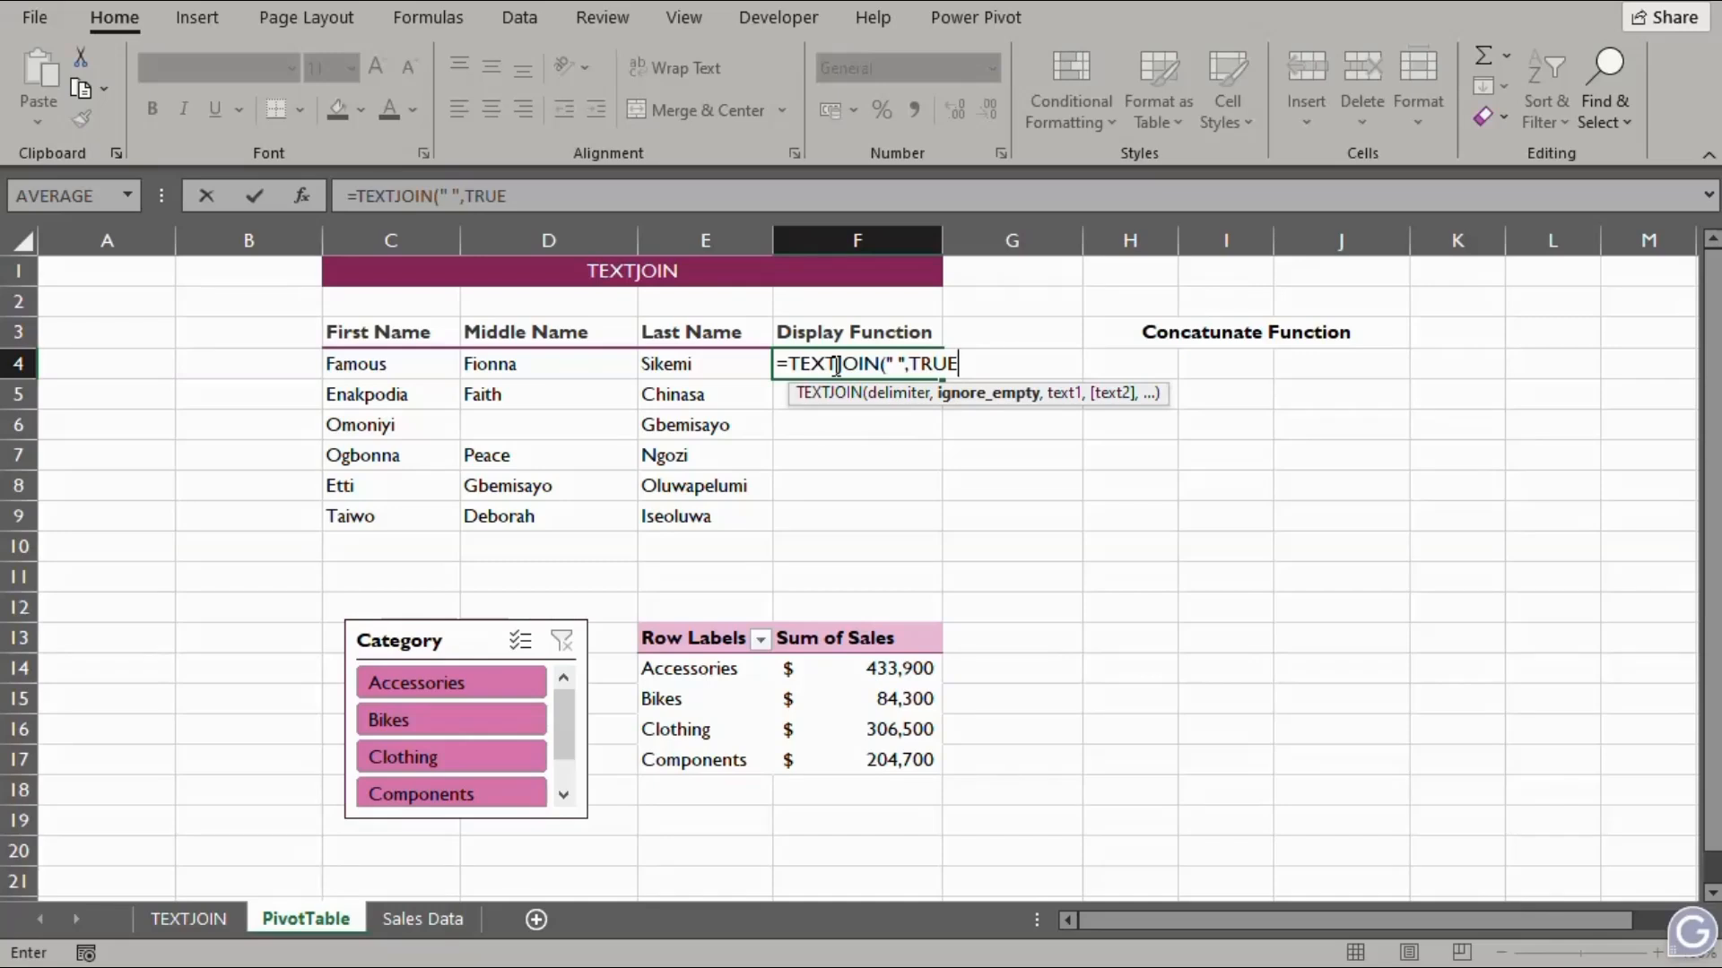
pyautogui.write(',')
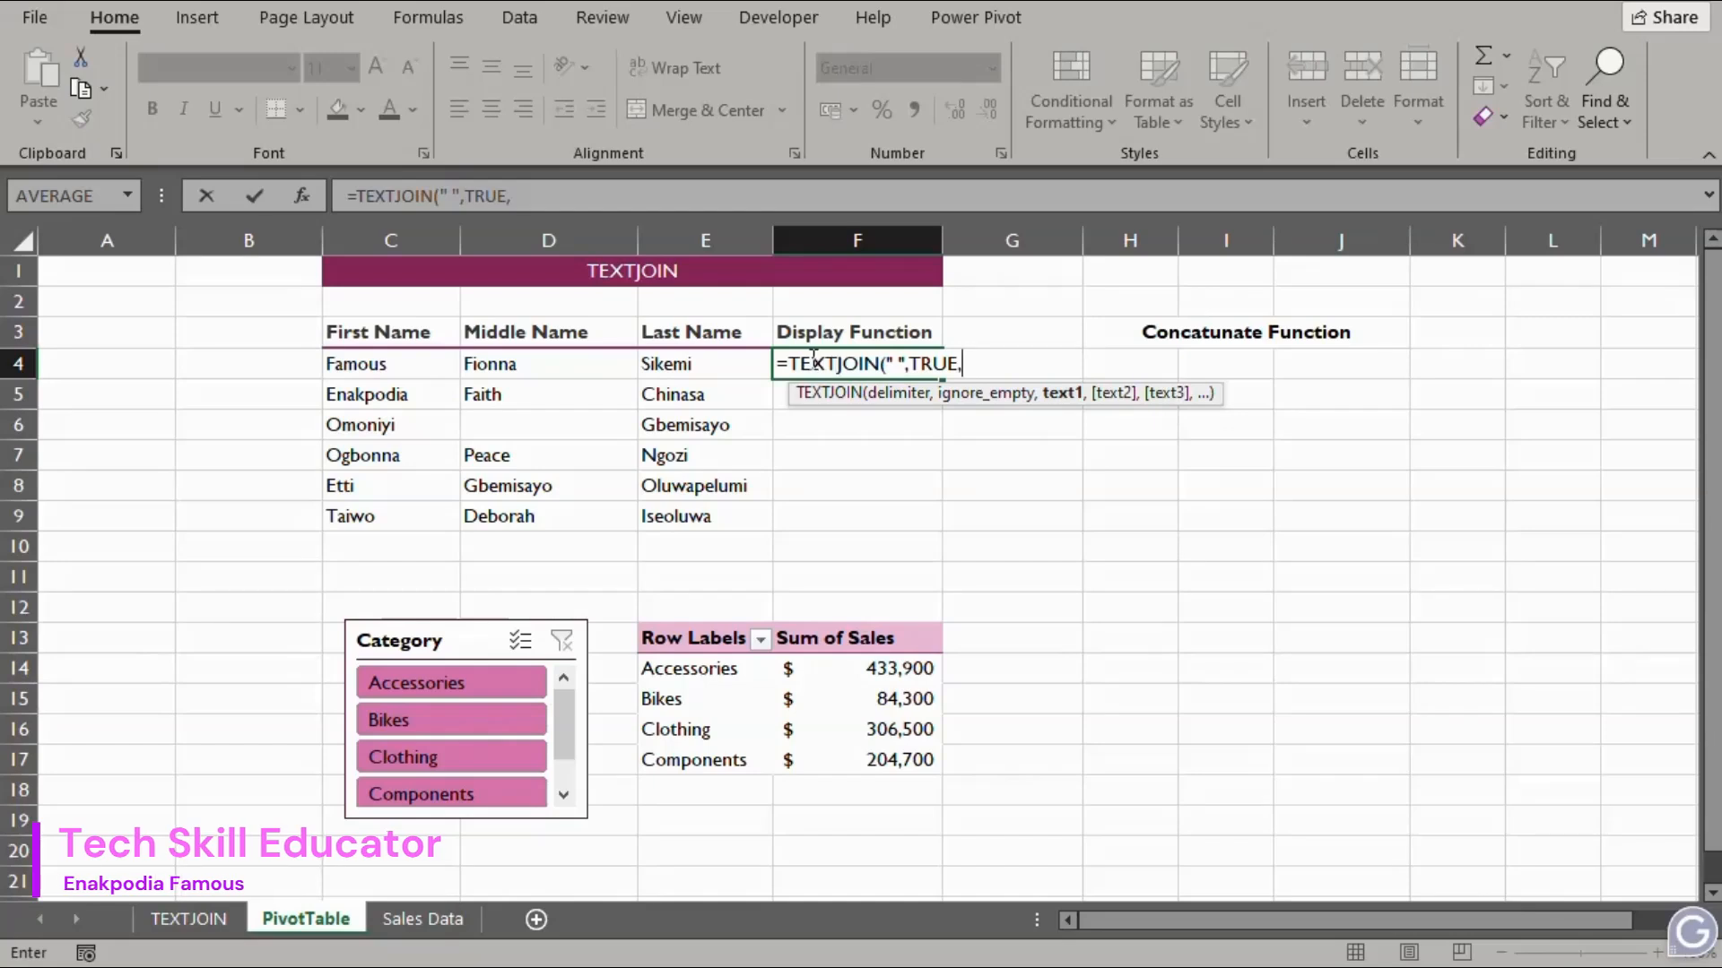
pyautogui.click(356, 363)
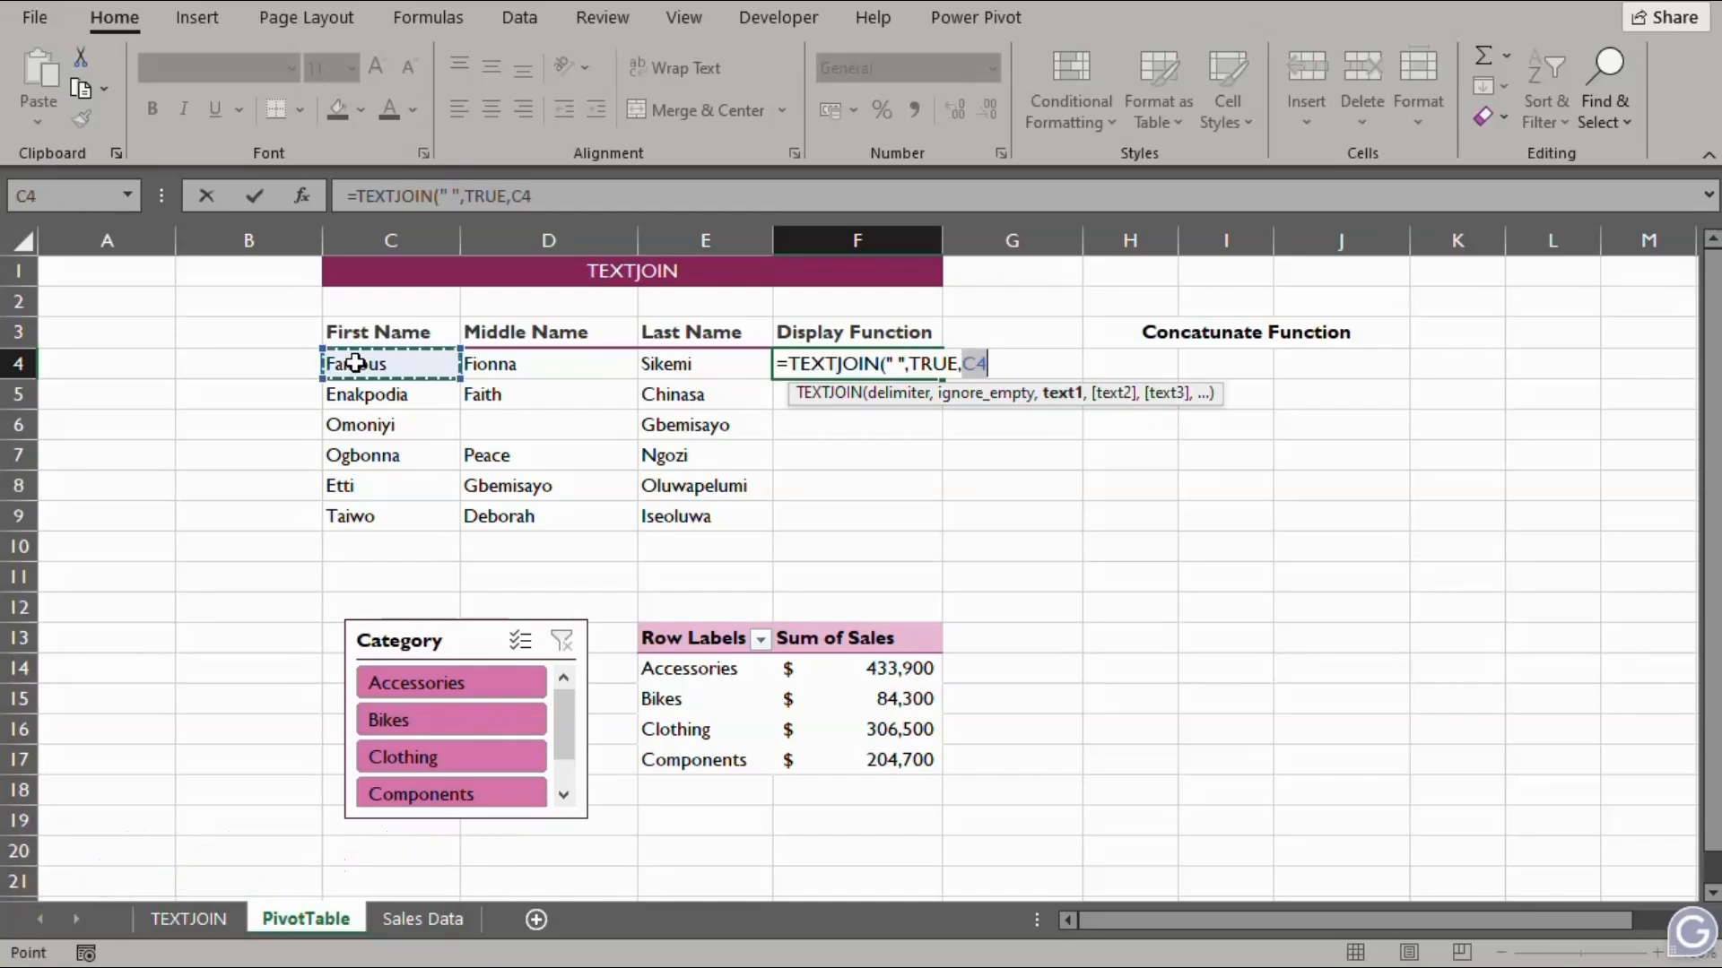
pyautogui.moveTo(356, 364); pyautogui.dragTo(688, 363)
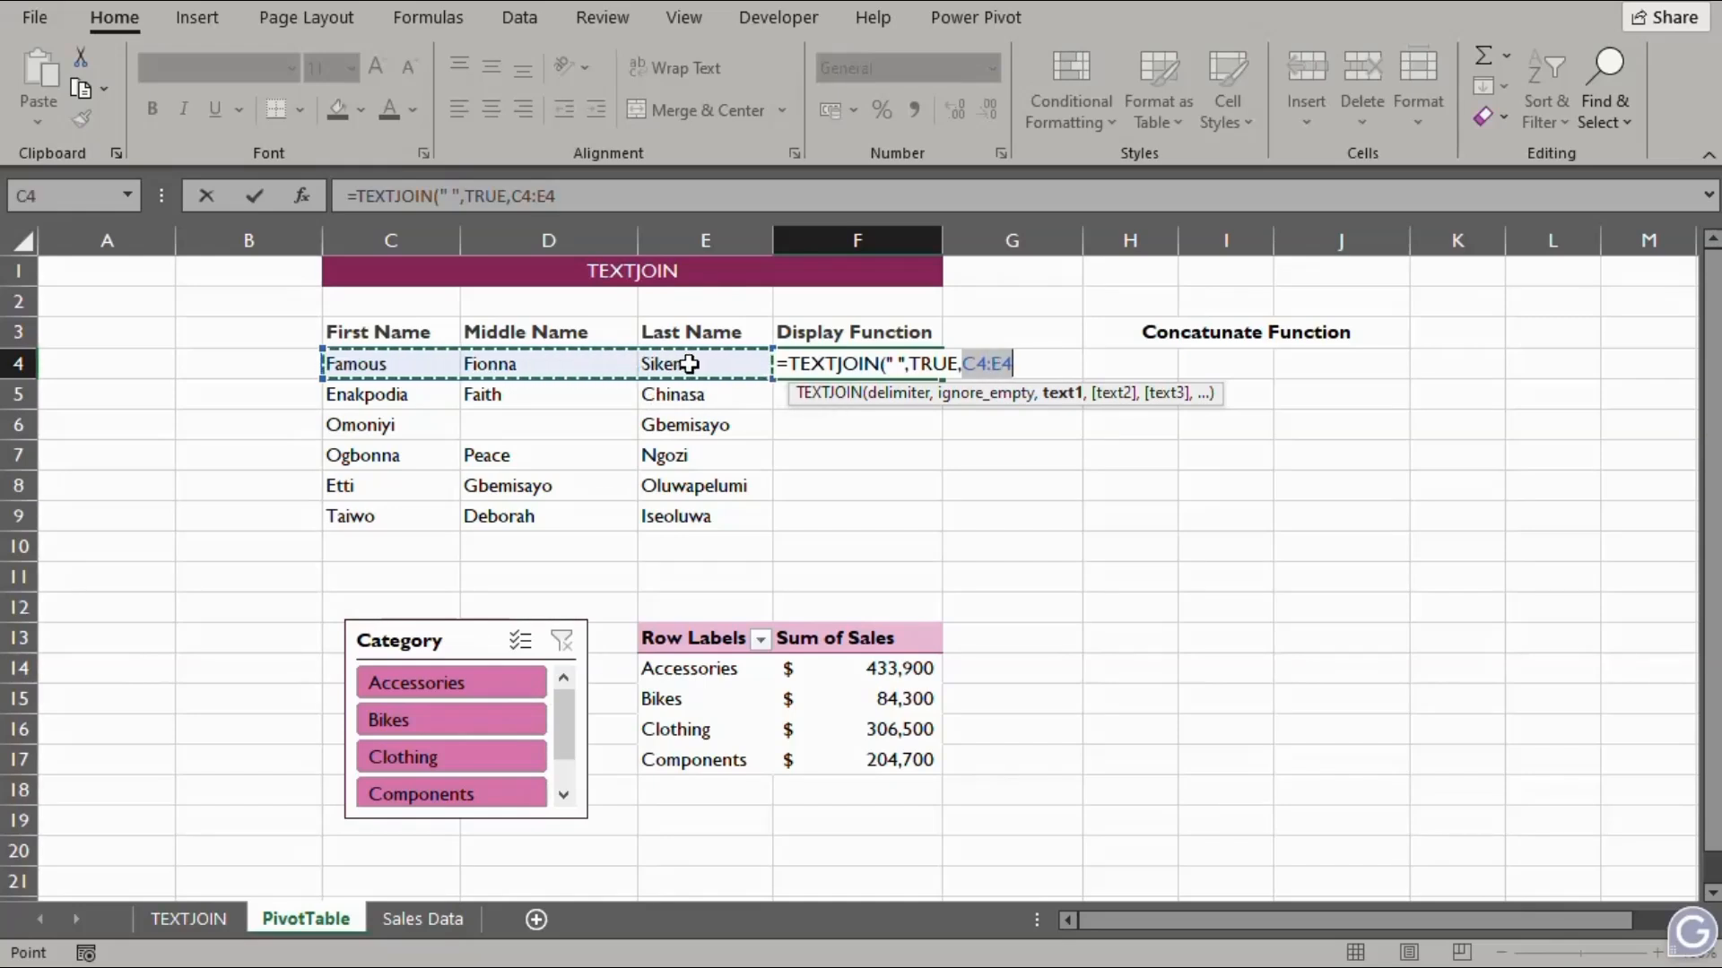
pyautogui.write(')')
pyautogui.press('Return')
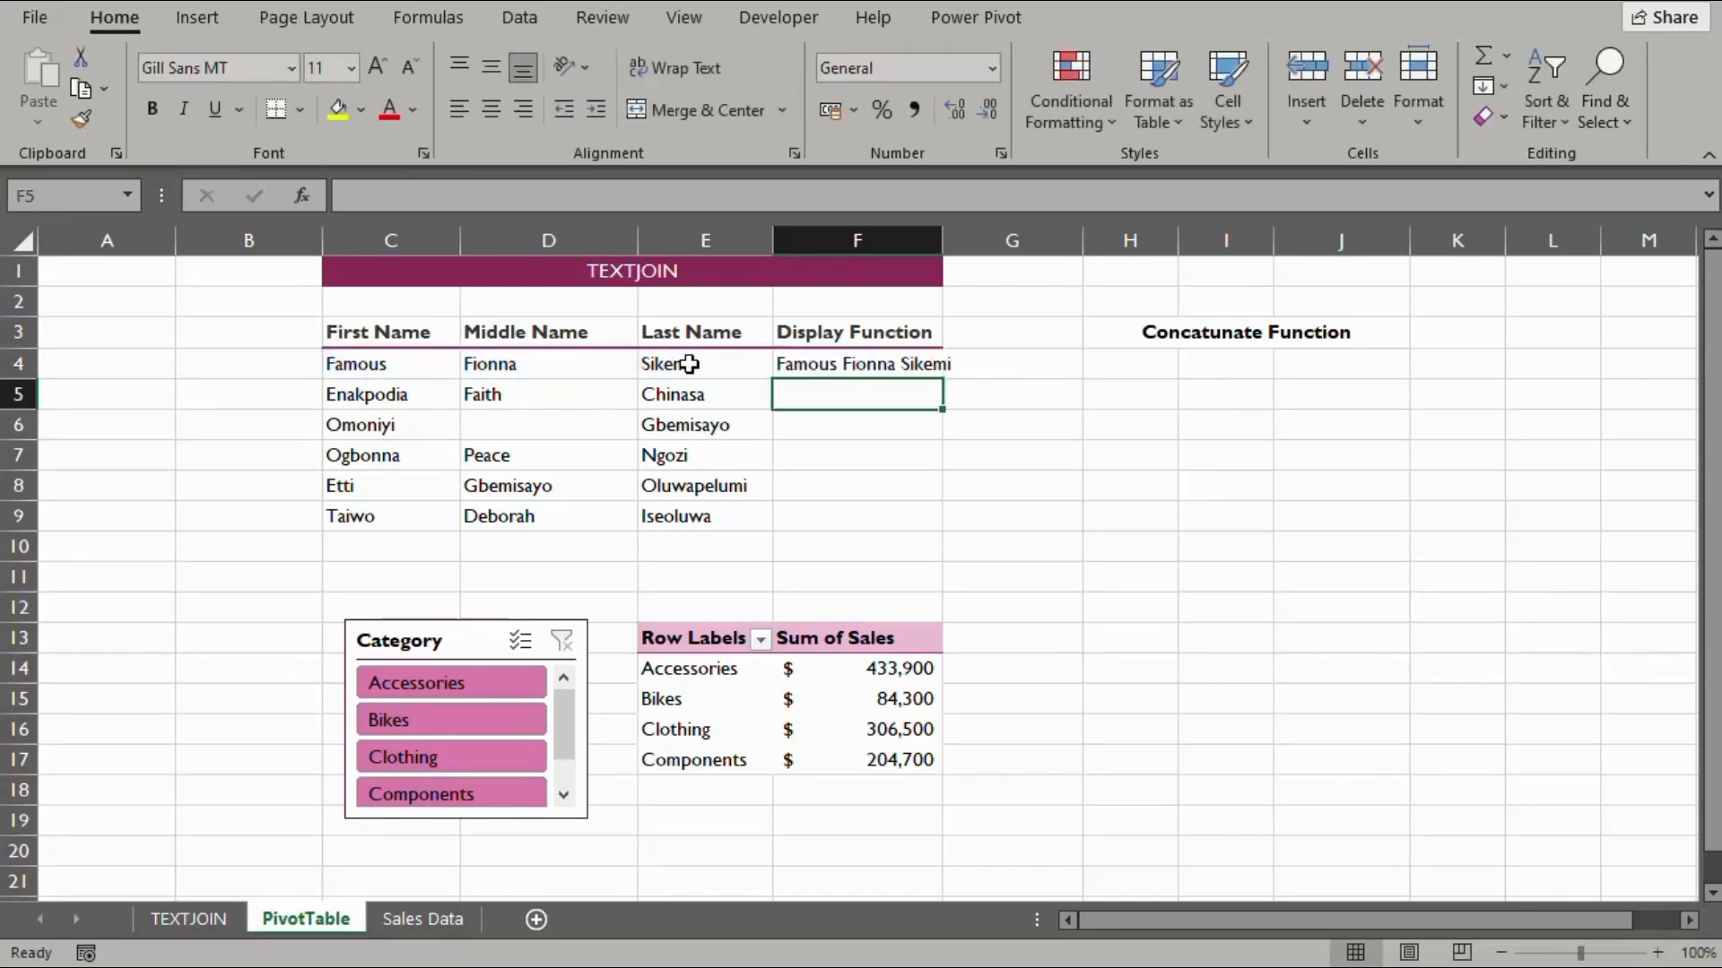
# Fill the TEXTJOIN formula from F4 down to F9 and widen column F
pyautogui.moveTo(942, 233); pyautogui.dragTo(984, 235)
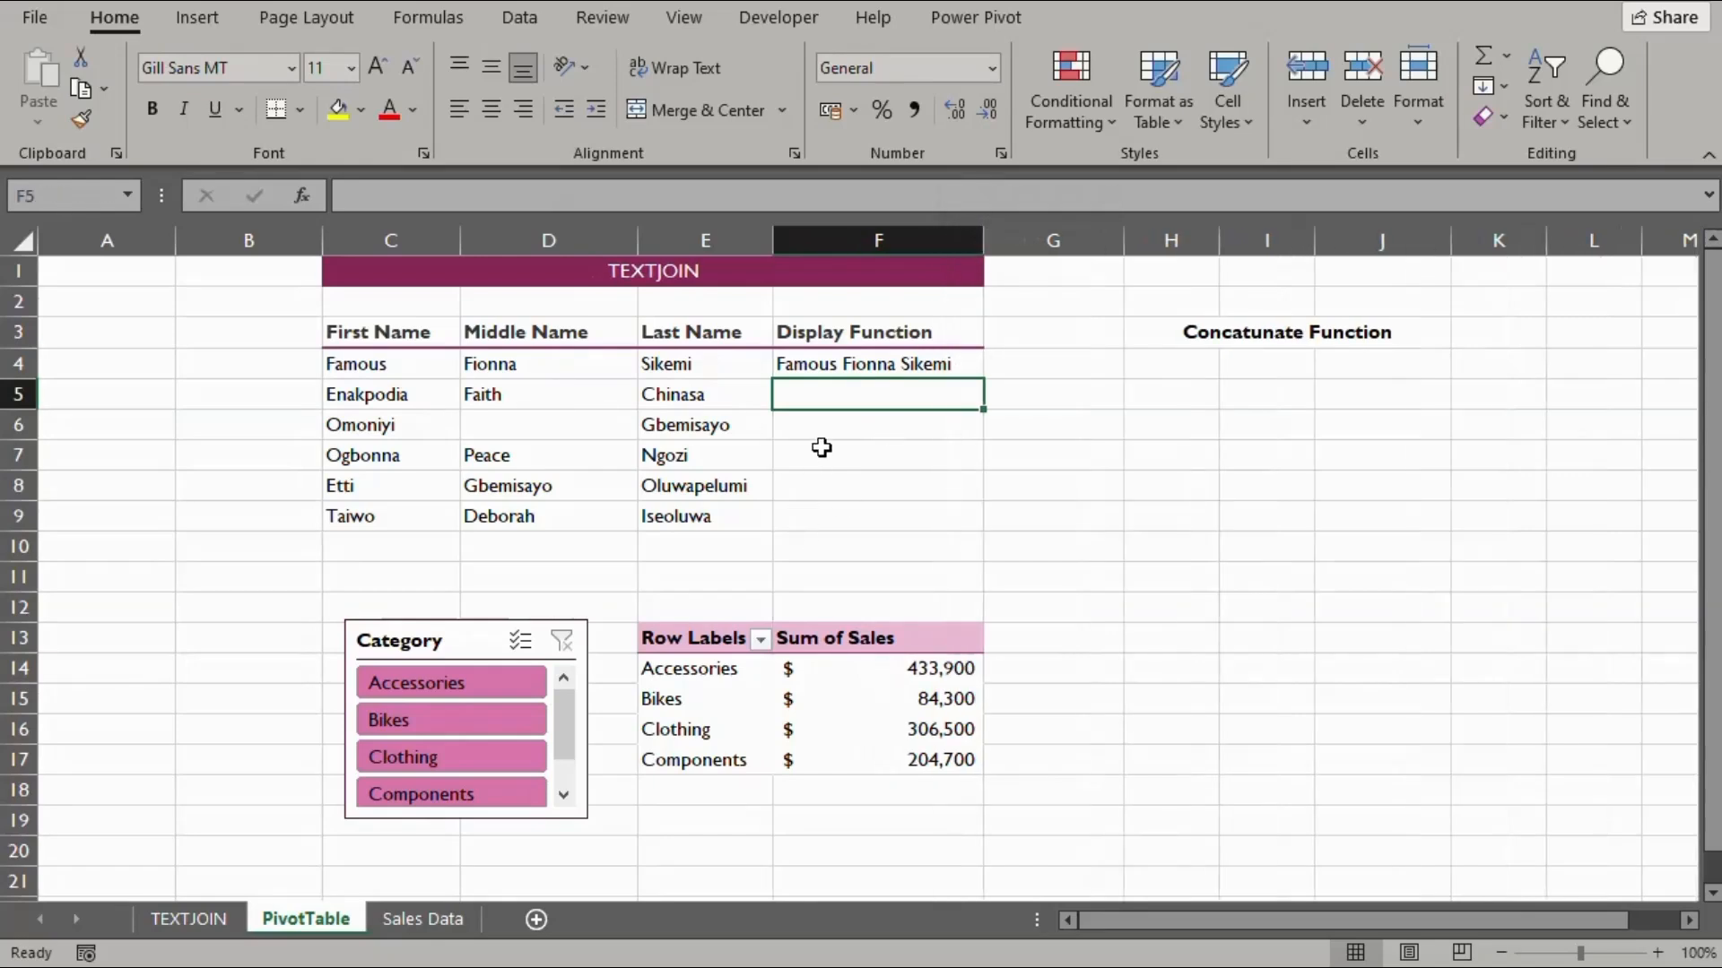
pyautogui.click(857, 362)
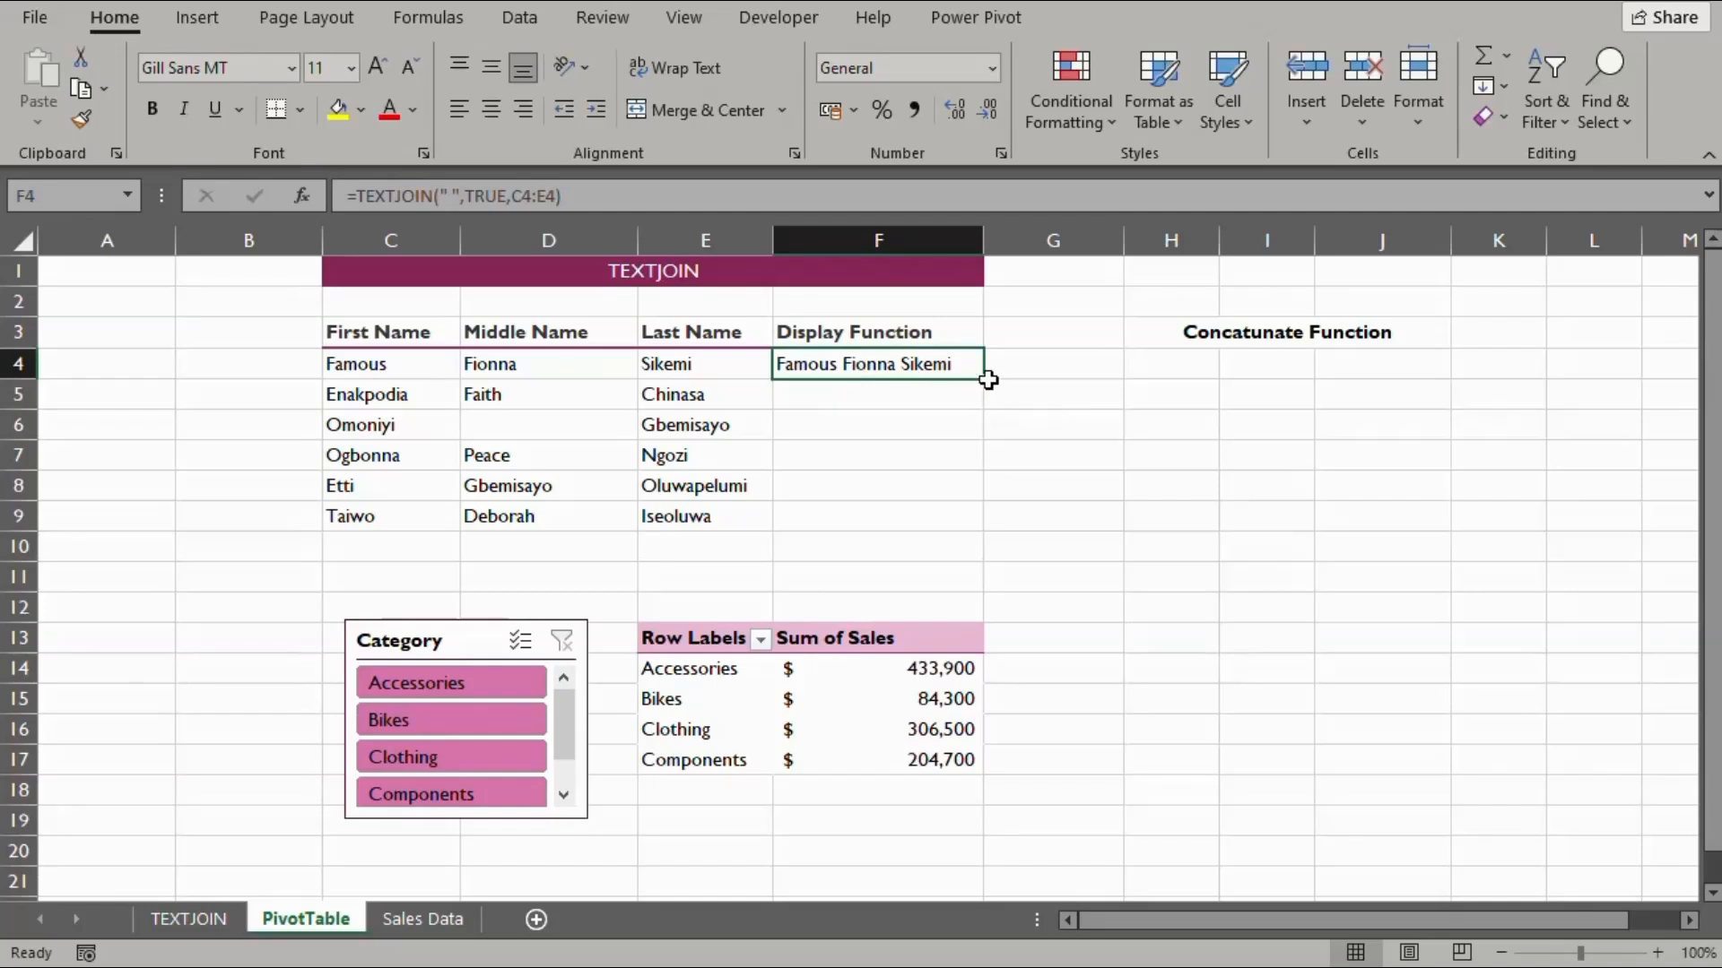
pyautogui.moveTo(984, 379); pyautogui.dragTo(981, 525)
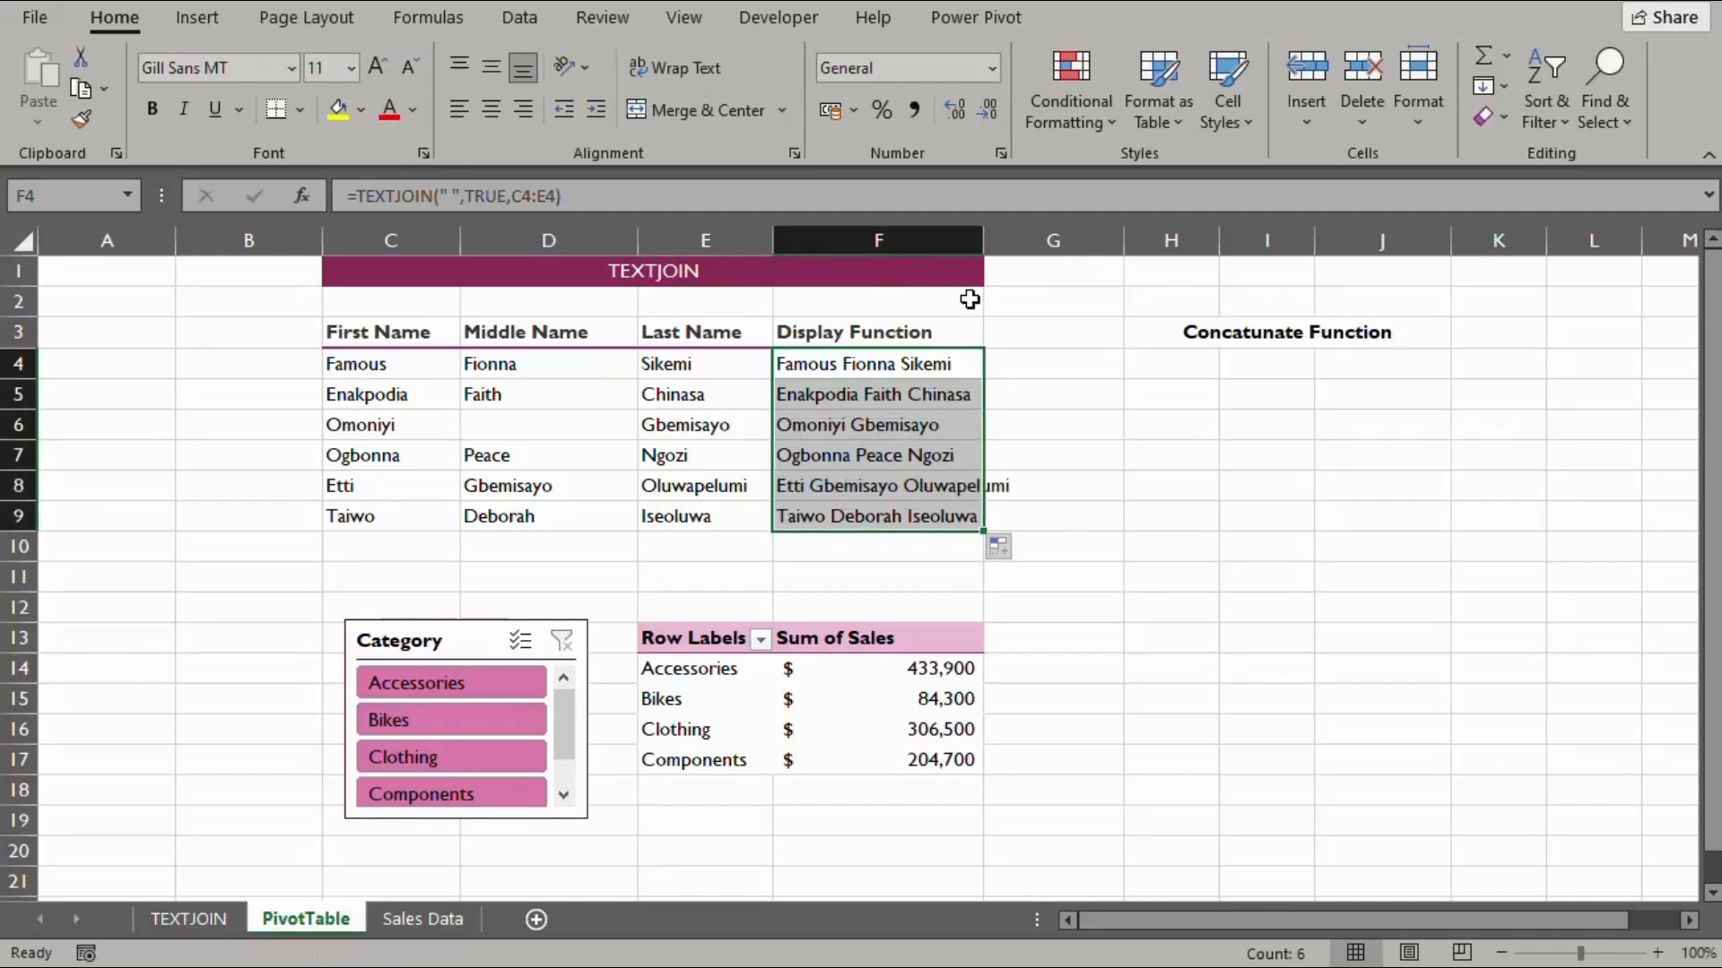
pyautogui.moveTo(984, 241); pyautogui.dragTo(1027, 242)
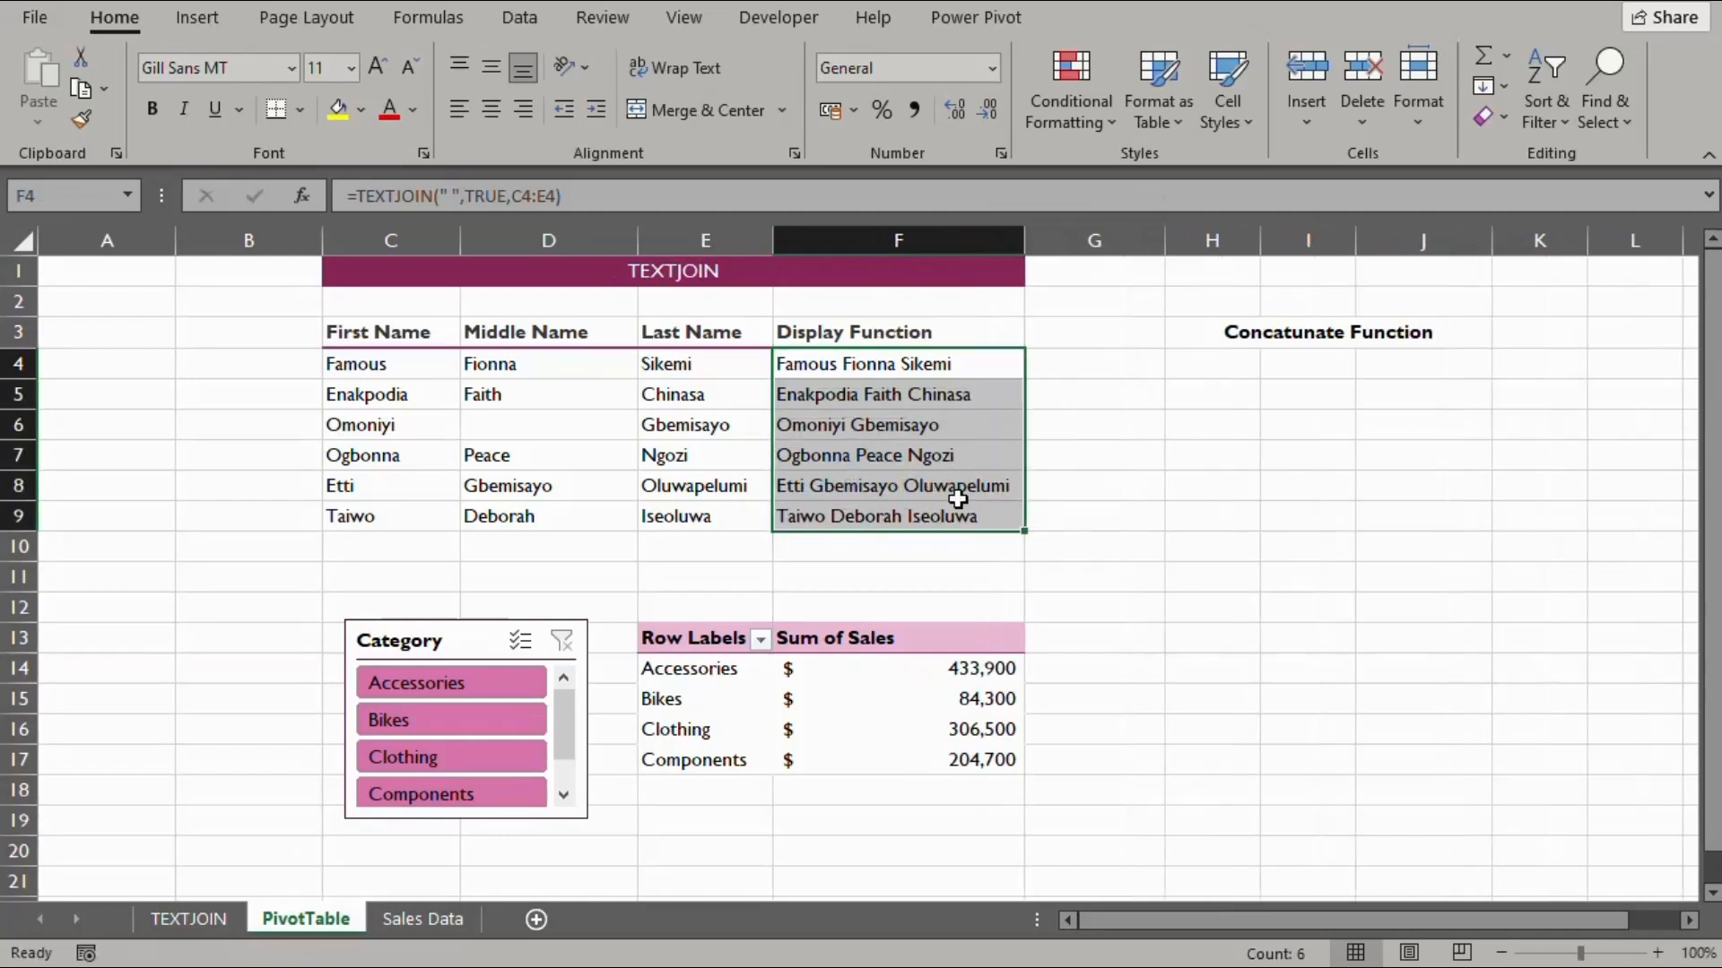
# Check row 6, where D6's middle name is empty, and its joined result in F6
pyautogui.click(19, 422)
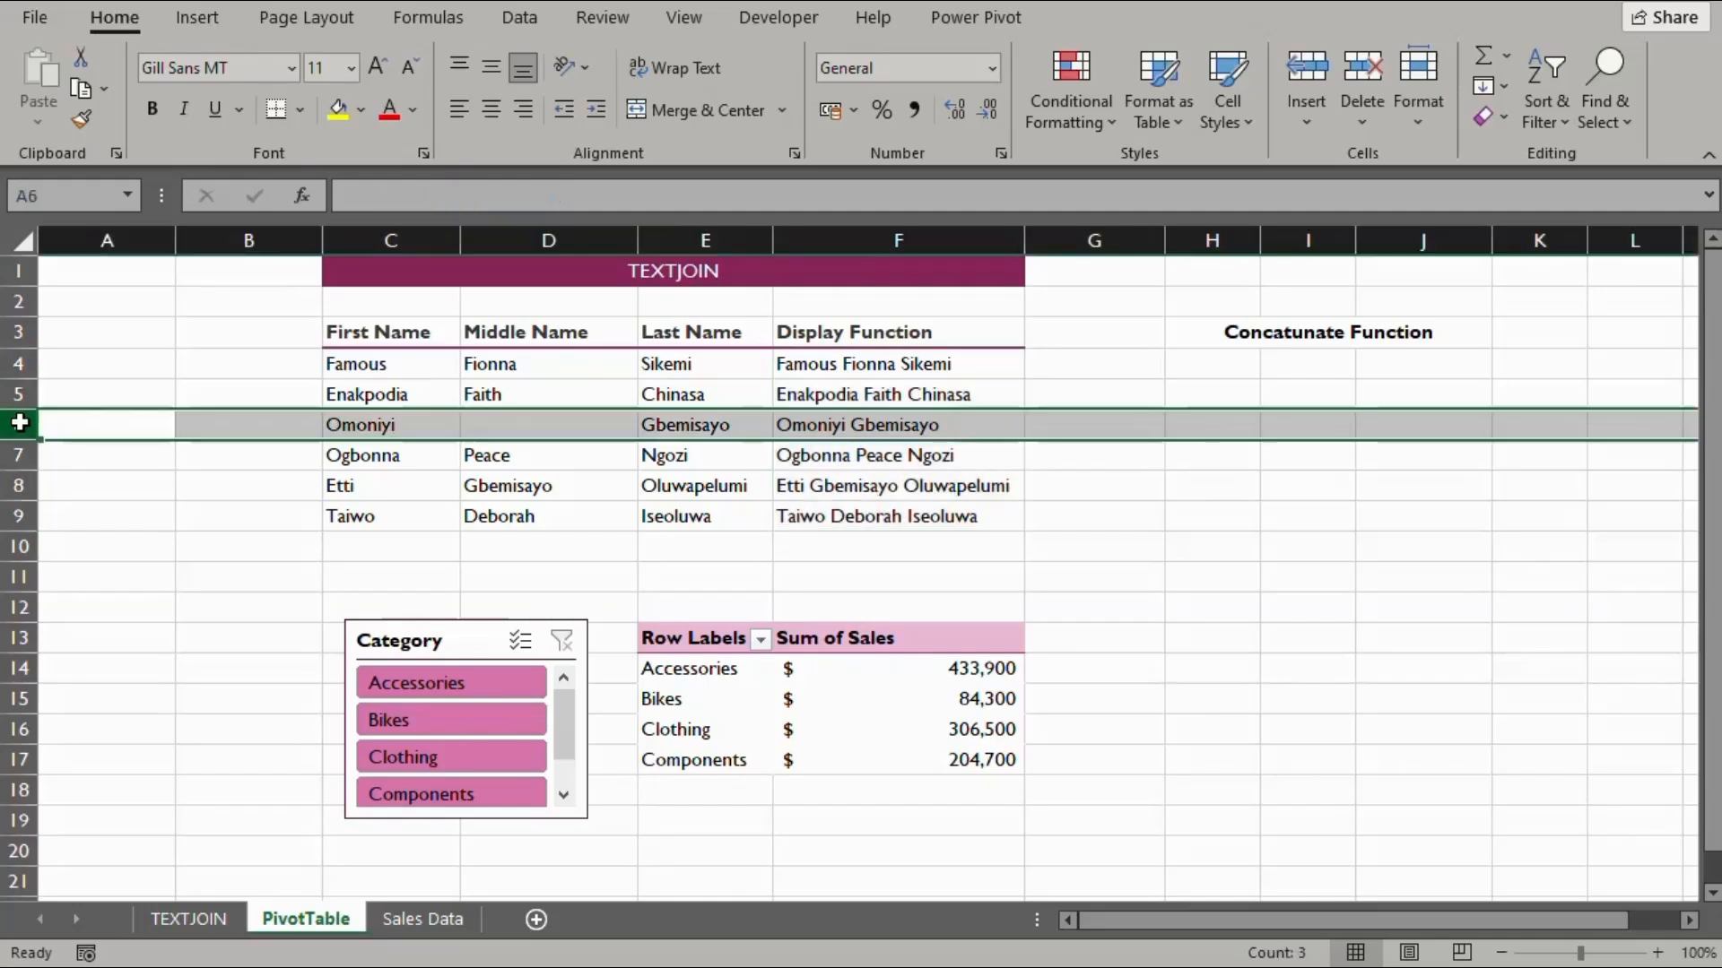
pyautogui.click(537, 429)
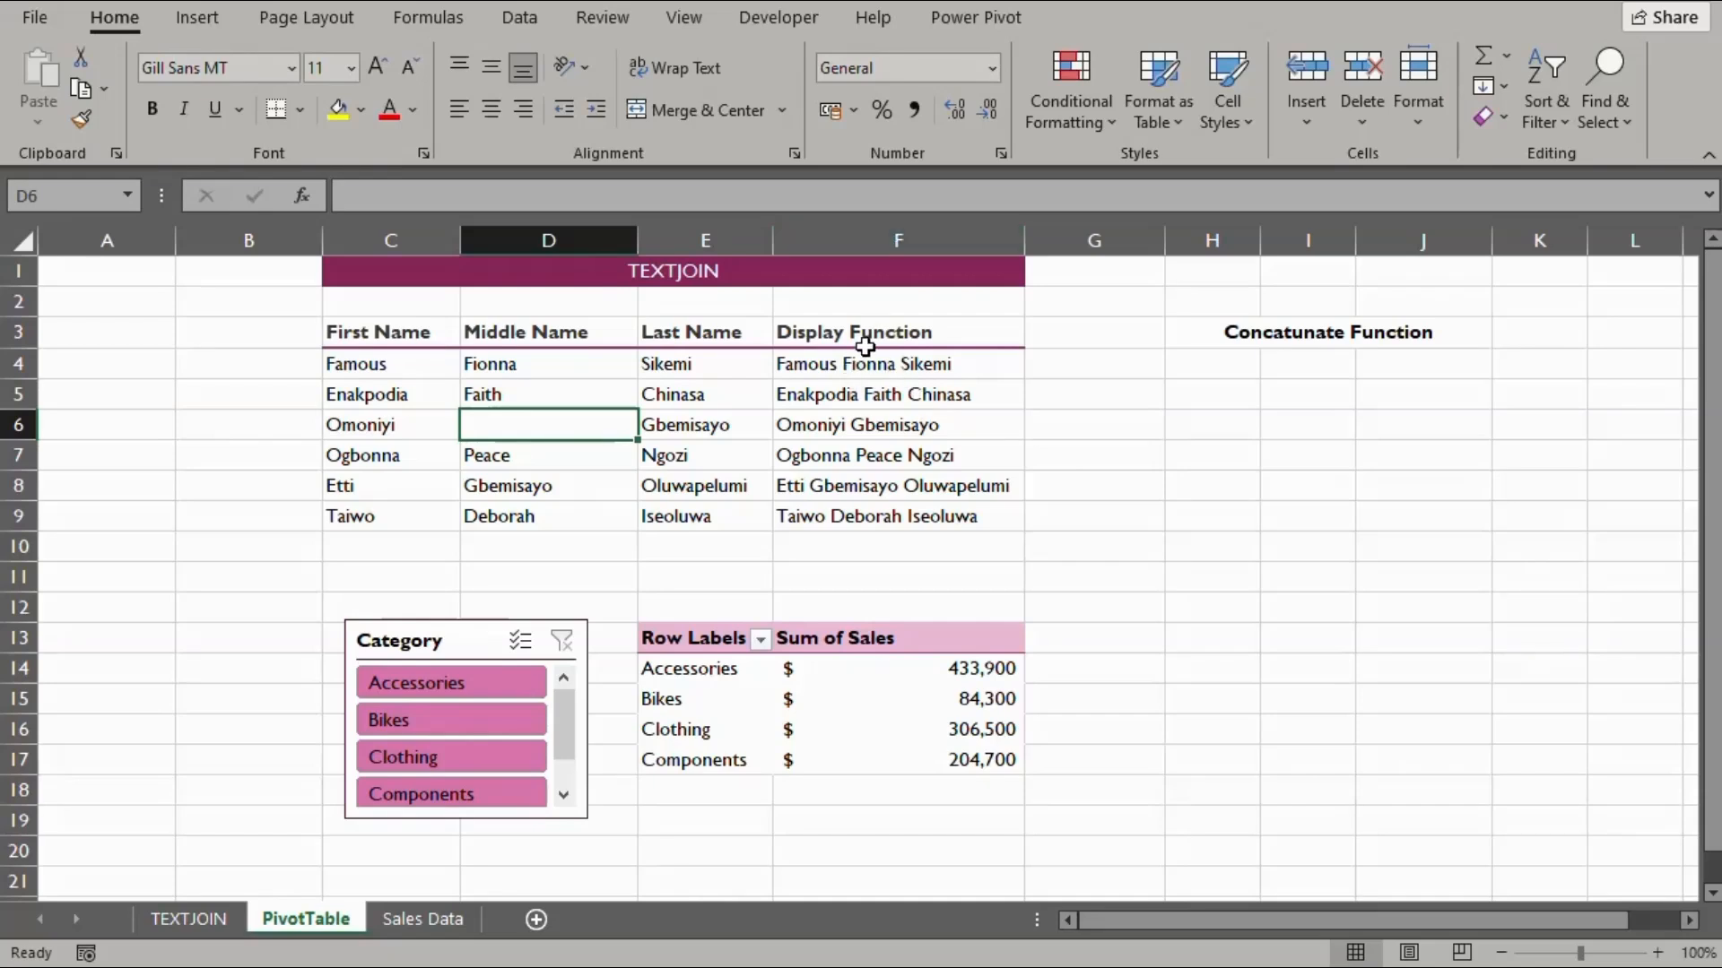
pyautogui.click(901, 241)
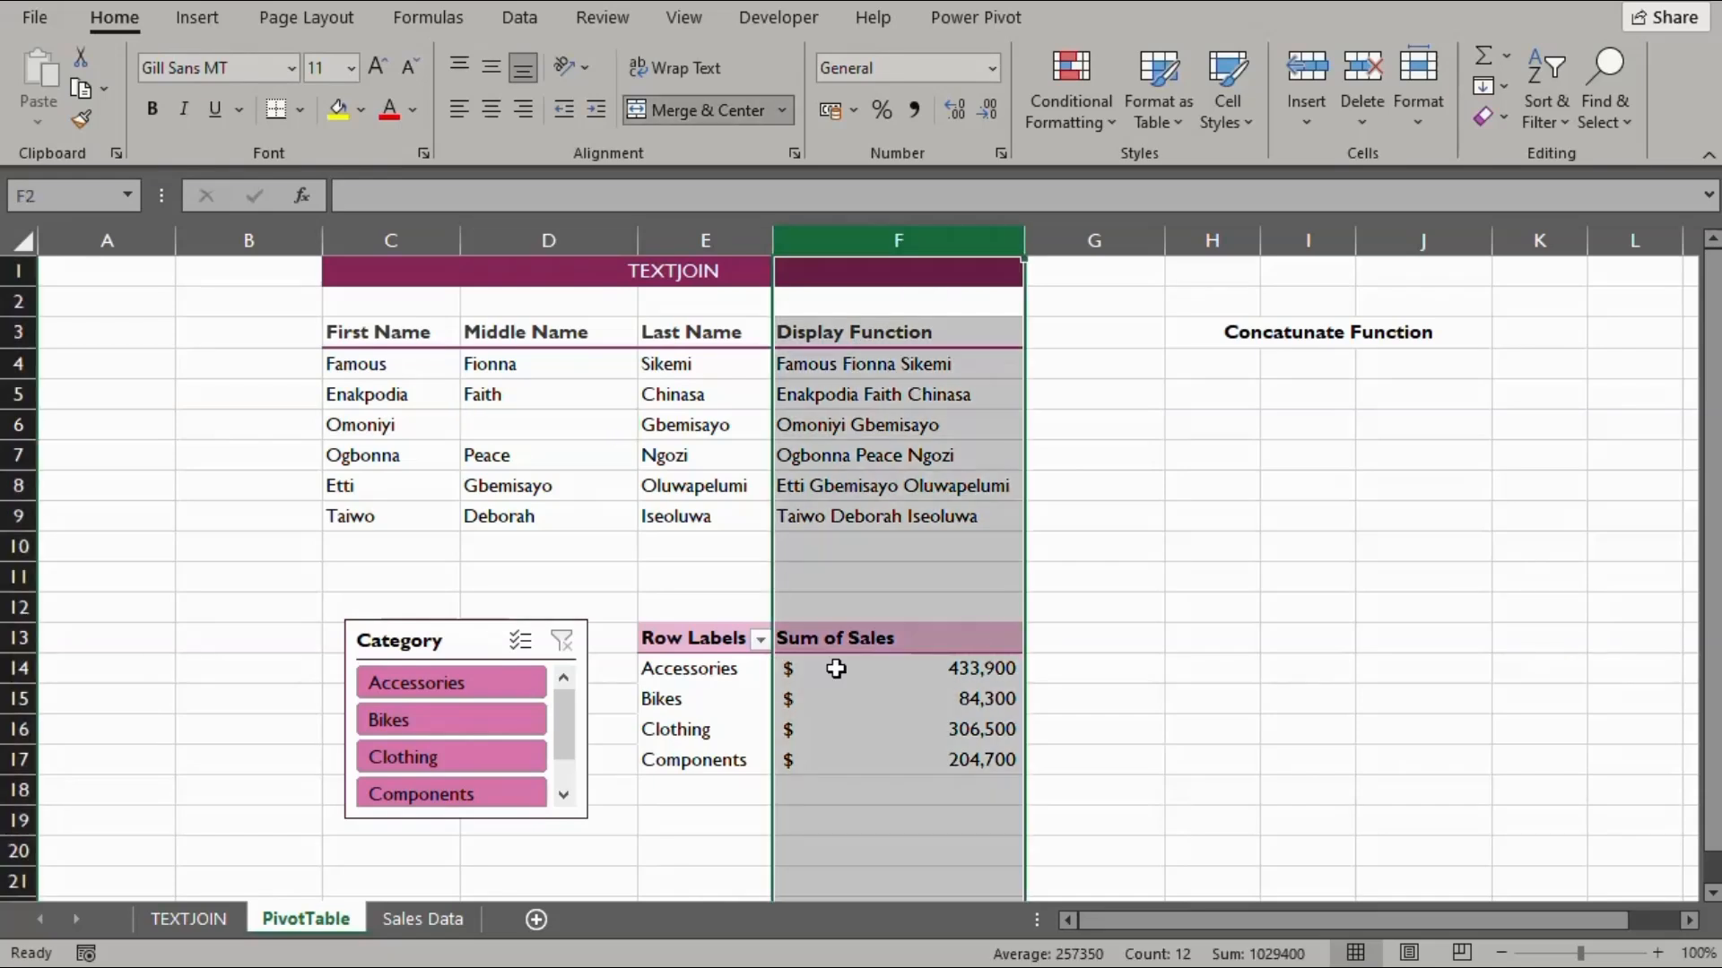
pyautogui.click(820, 428)
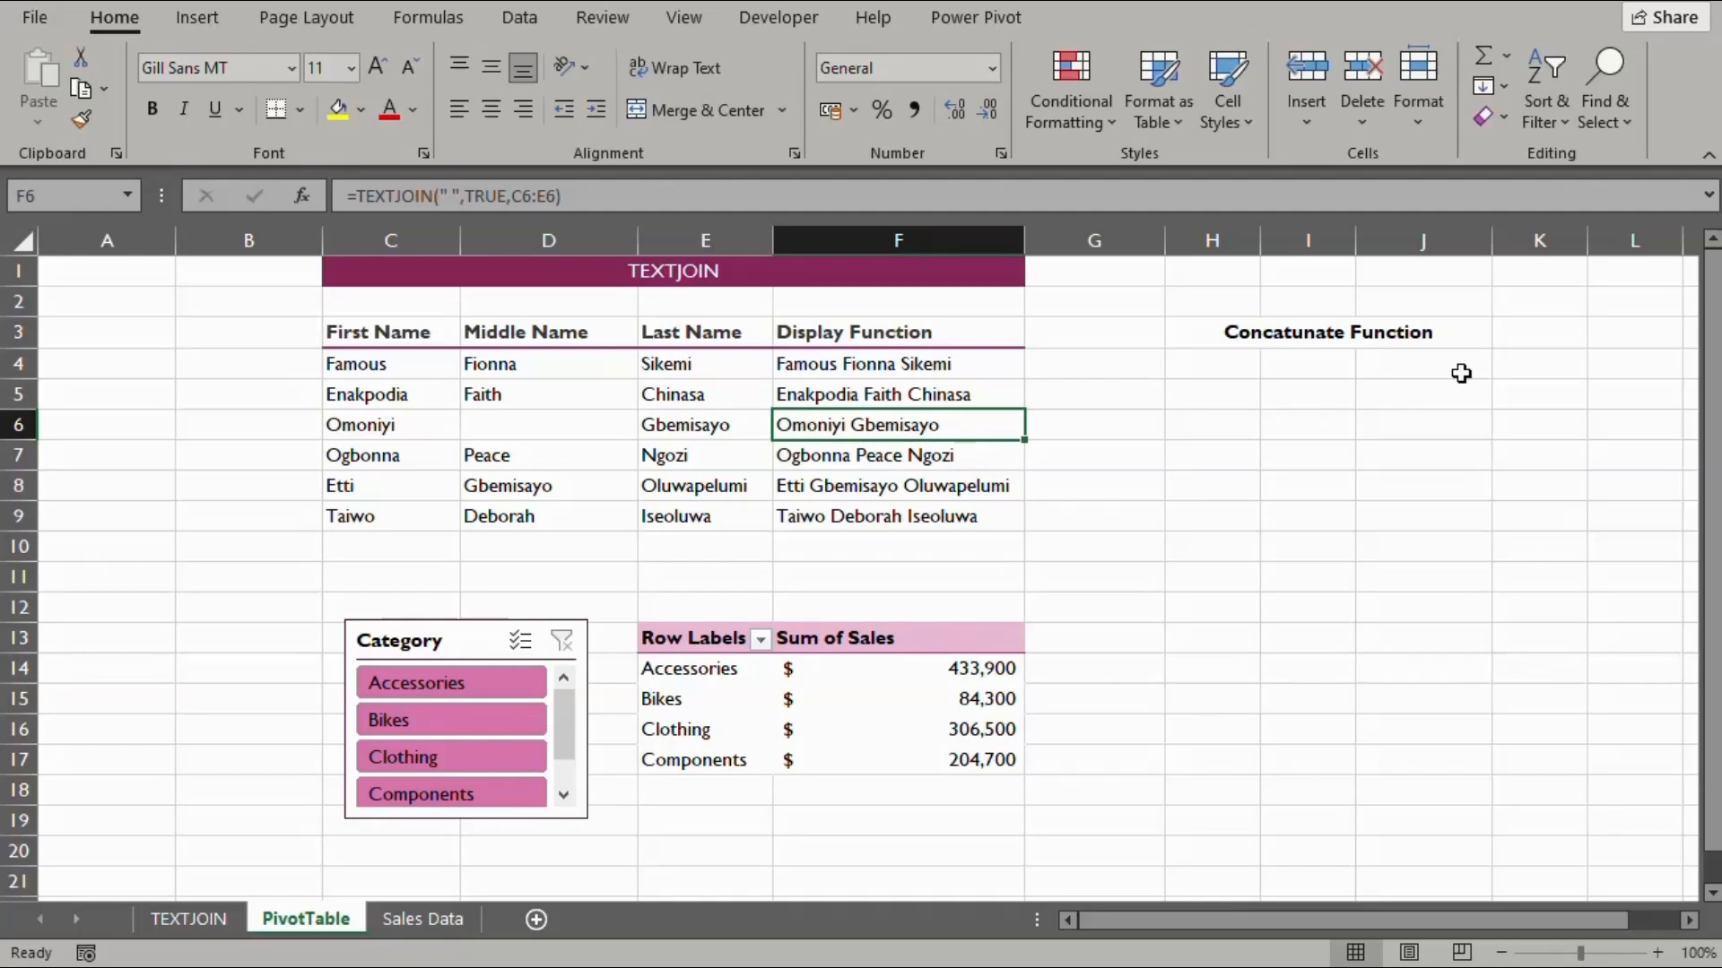
# Enter =CONCATENATE(C4:E4) in H4 under Concatenate Function
pyautogui.click(1201, 385)
pyautogui.click(1198, 364)
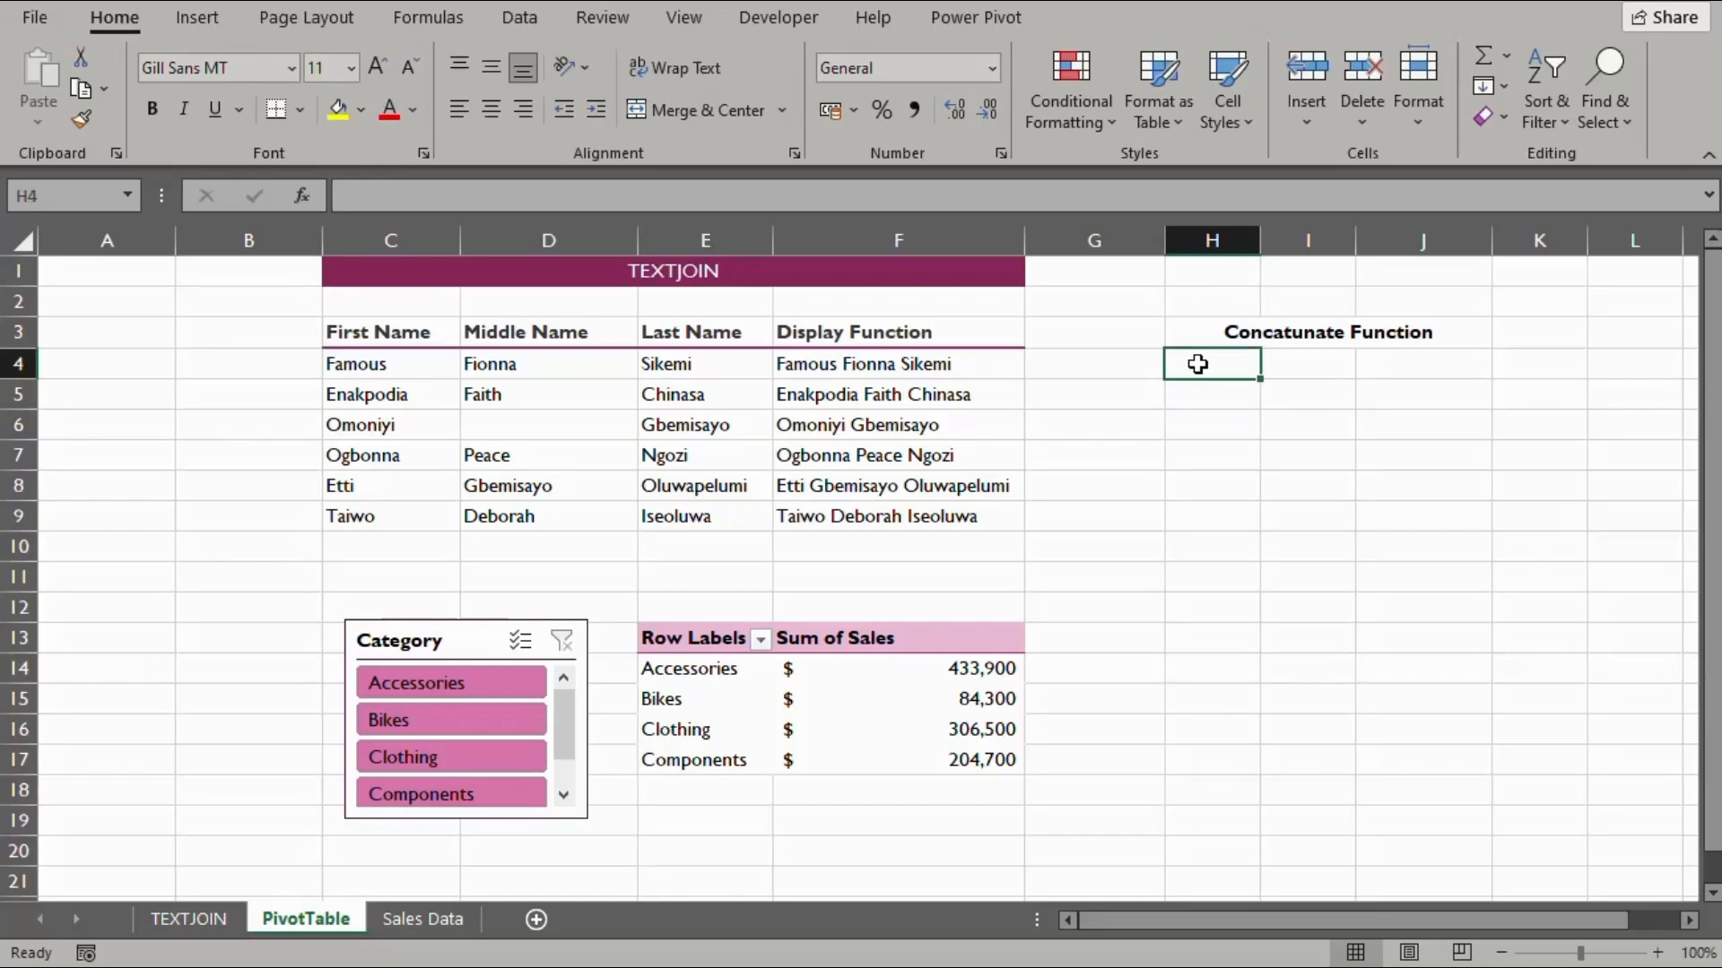
pyautogui.write('=')
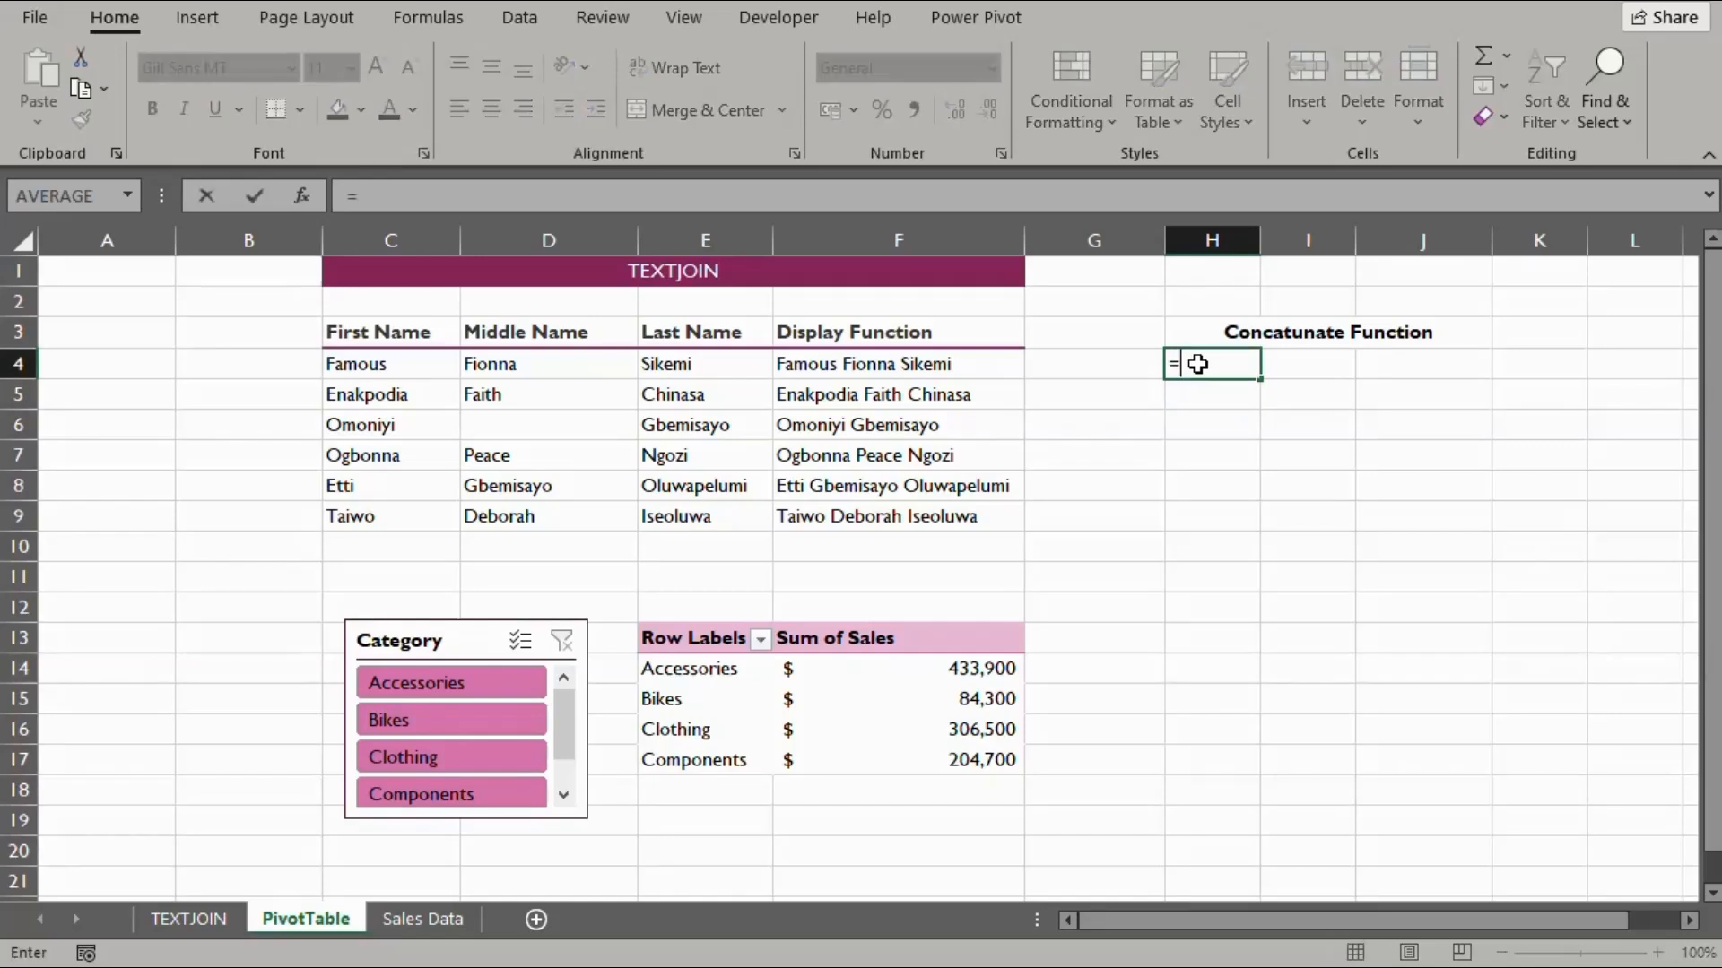
pyautogui.write('conc')
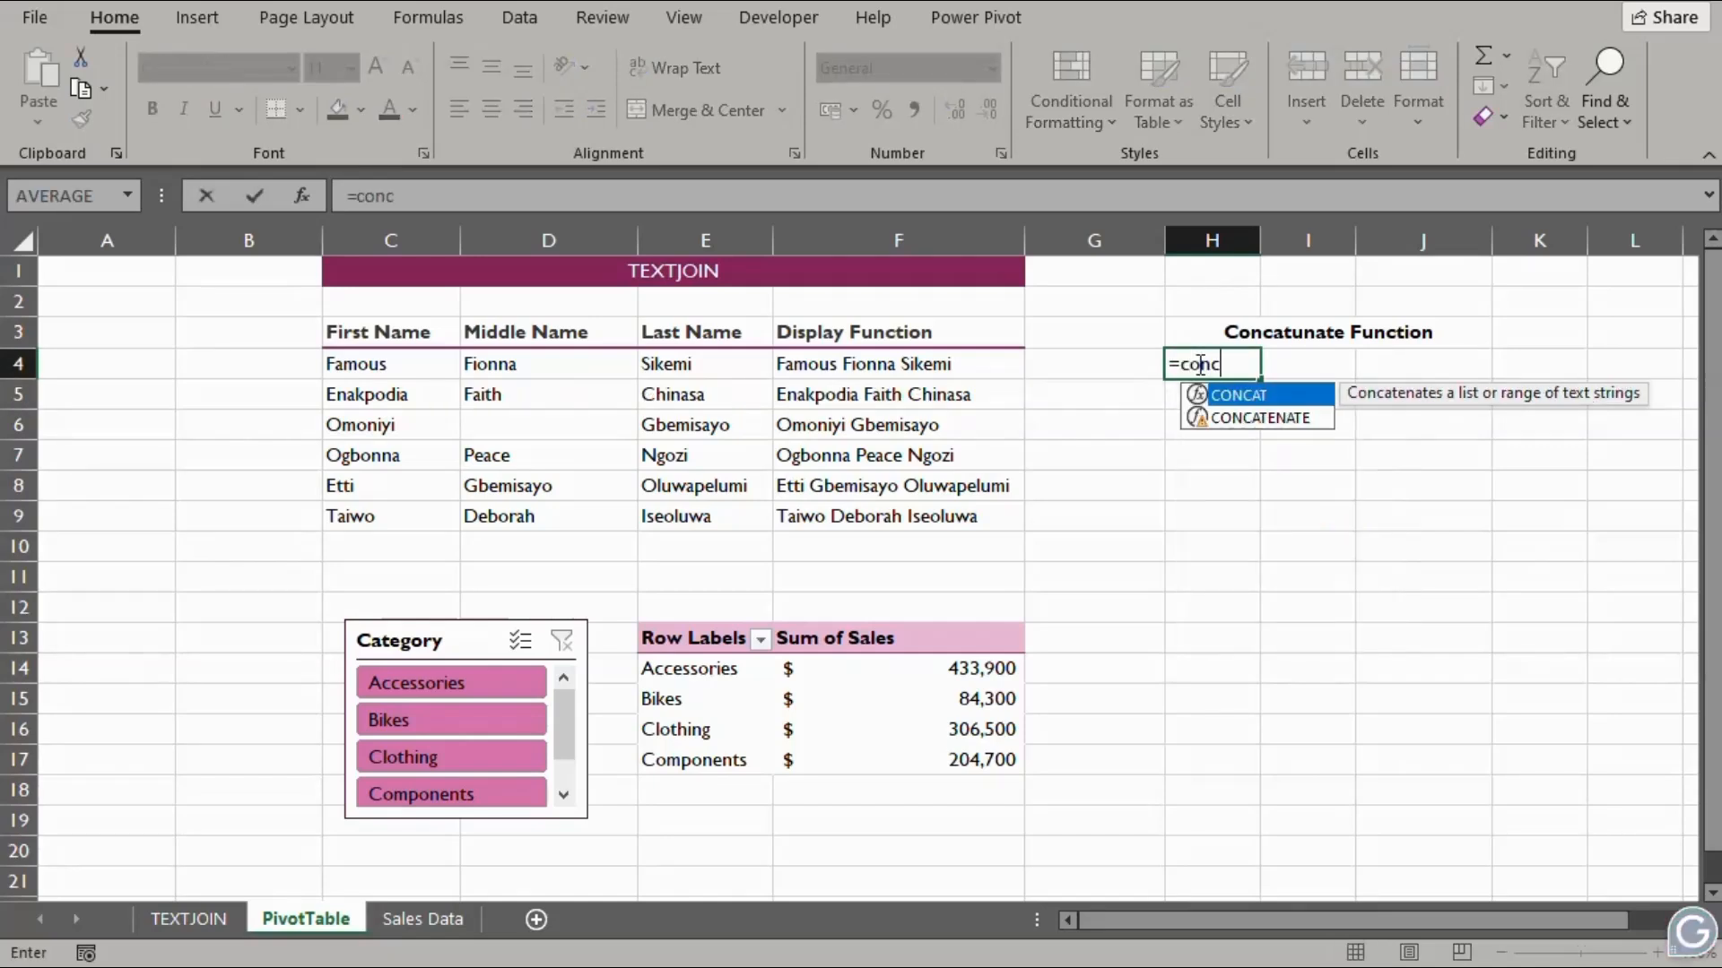
pyautogui.press('Down')
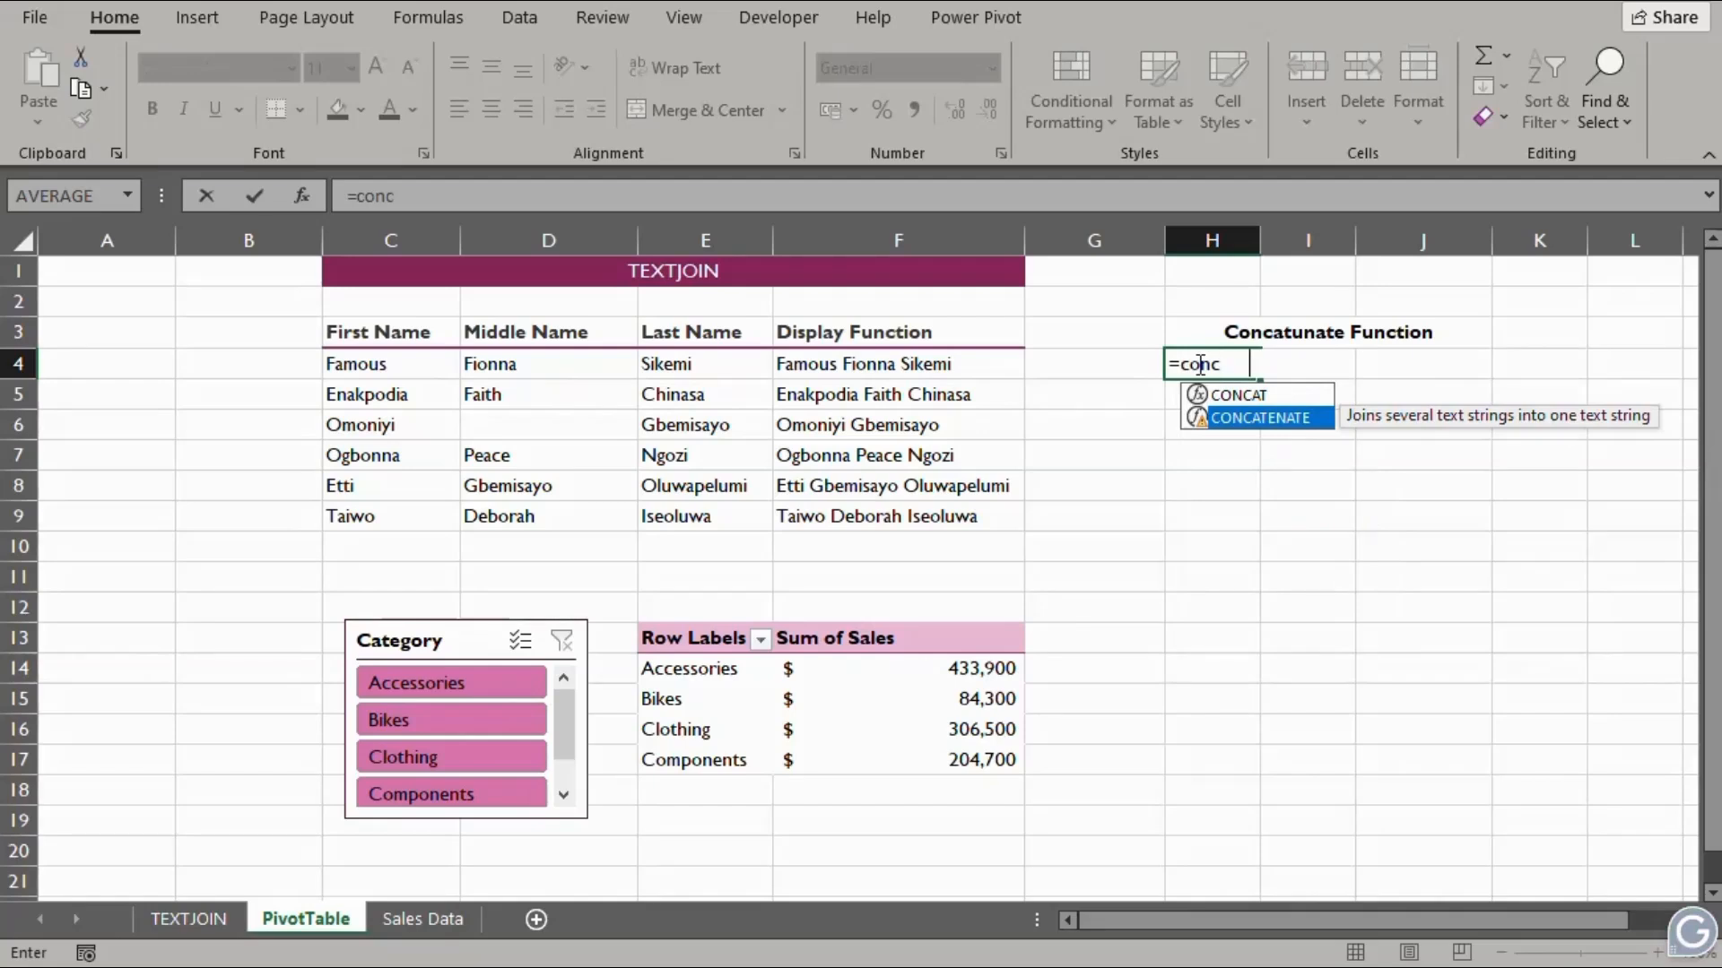
pyautogui.press('Tab')
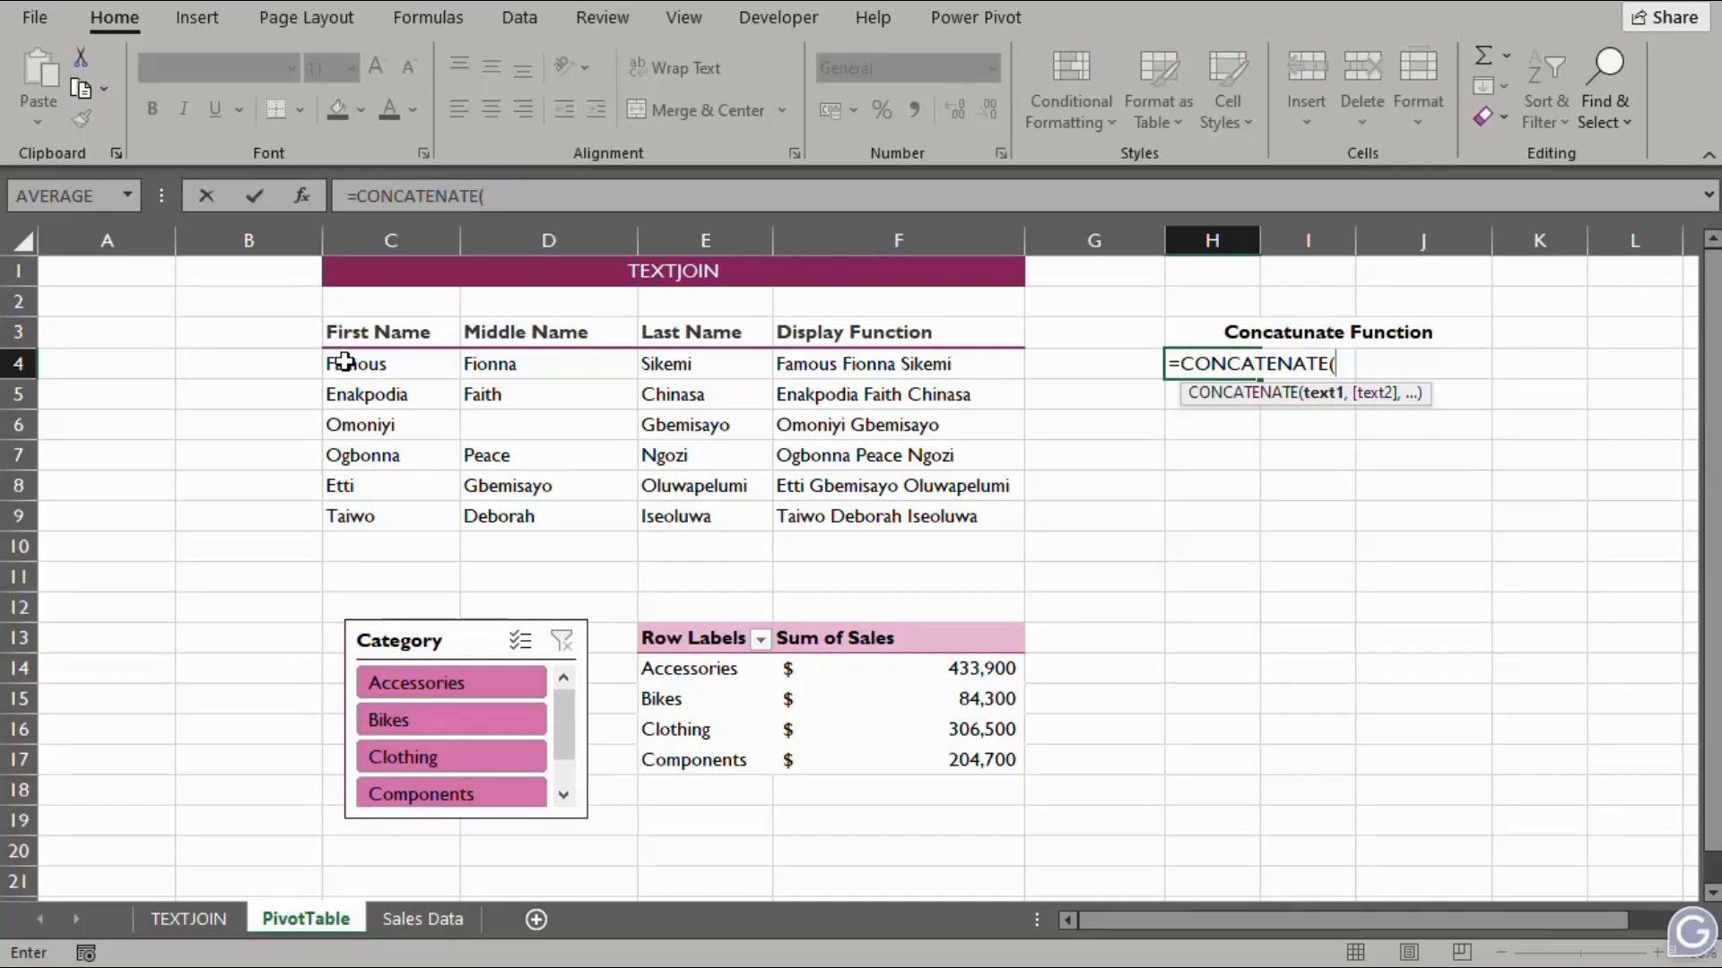
pyautogui.moveTo(345, 363); pyautogui.dragTo(675, 366)
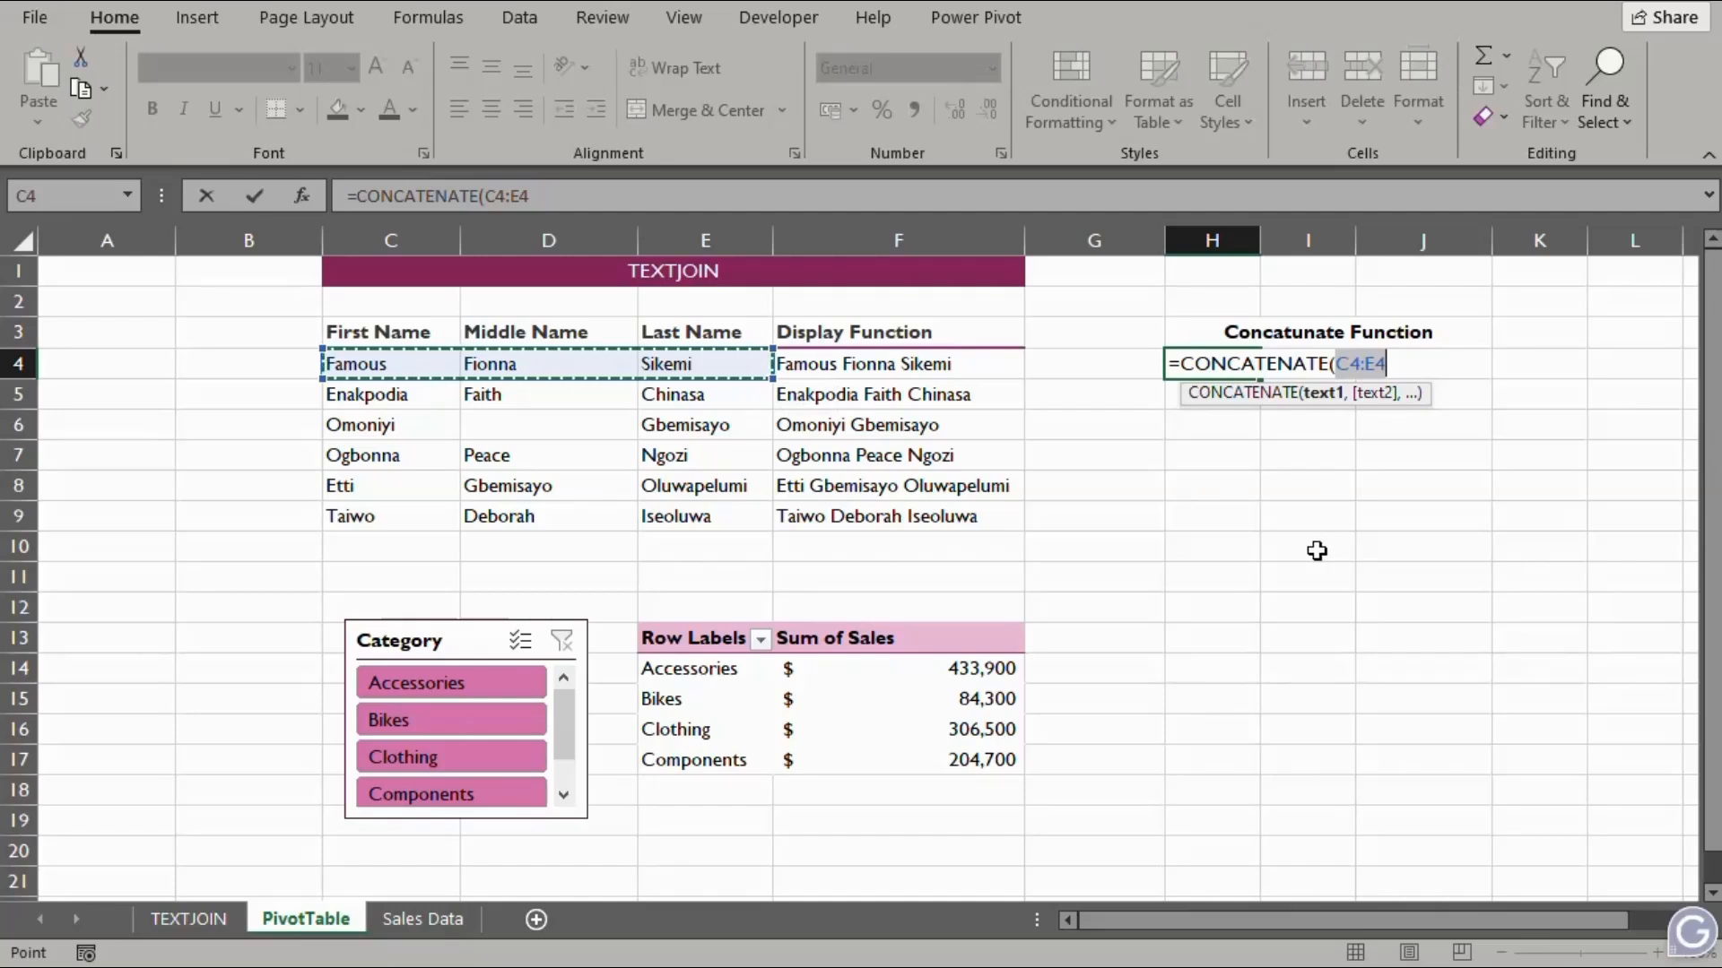
pyautogui.press('Return')
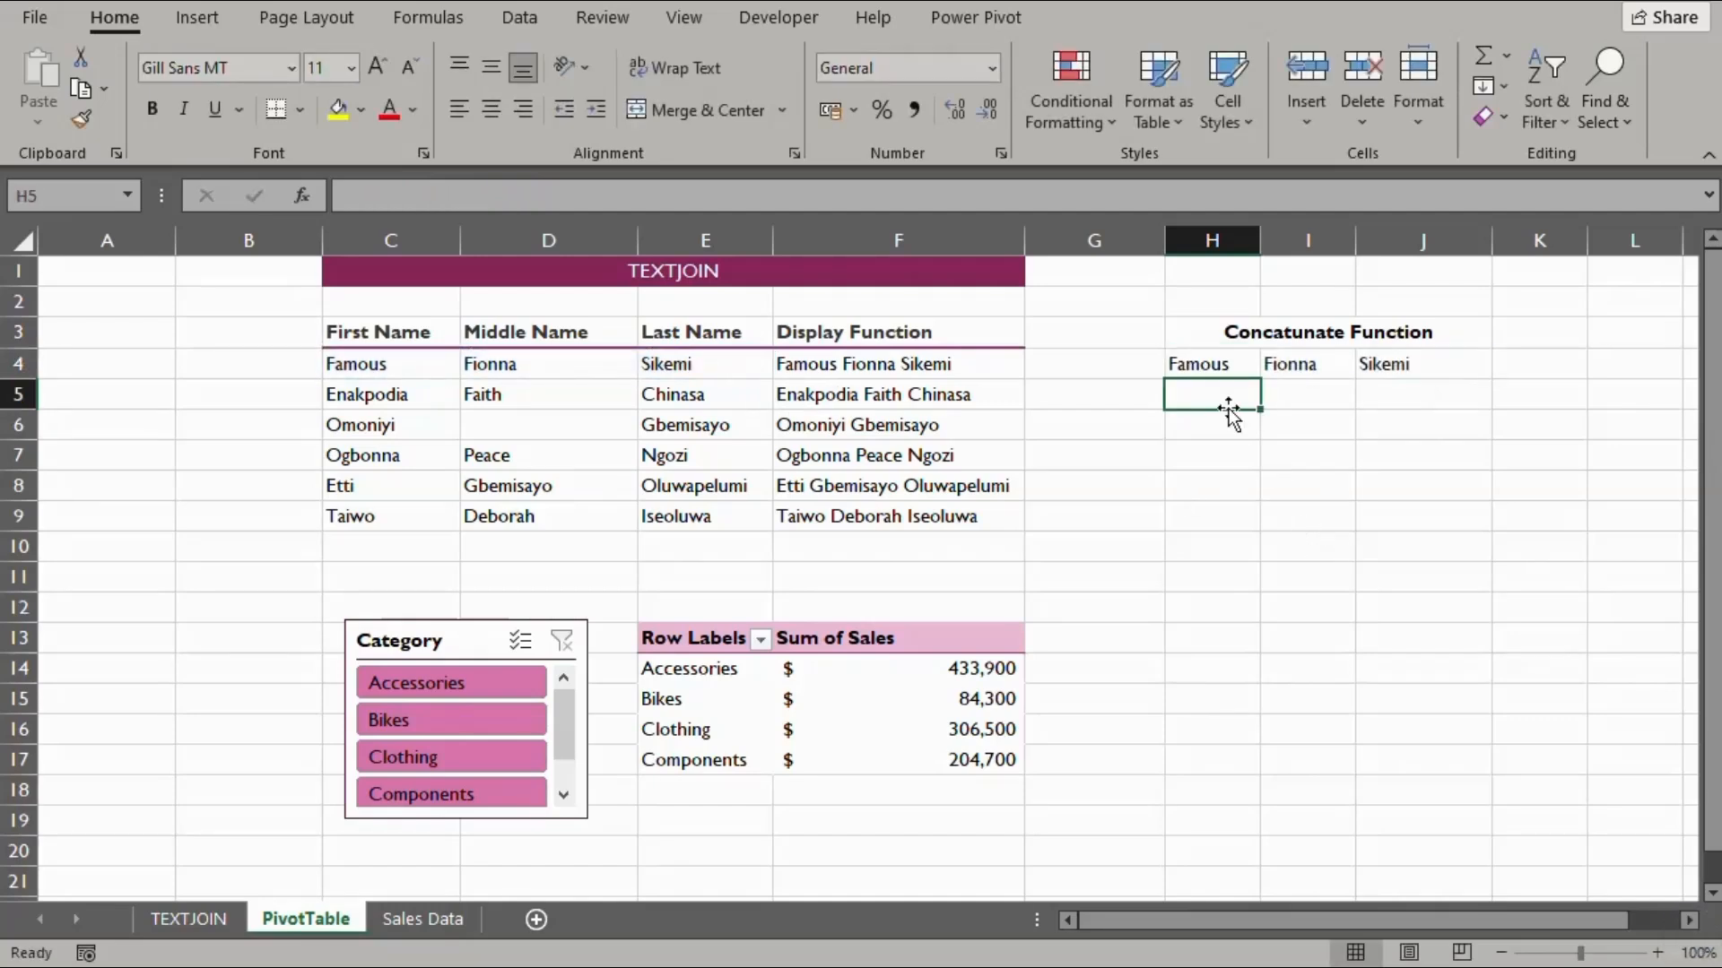
# Fill the spilled names in H4:J4 down through row 9
pyautogui.click(1210, 364)
pyautogui.moveTo(1209, 364); pyautogui.dragTo(1498, 563)
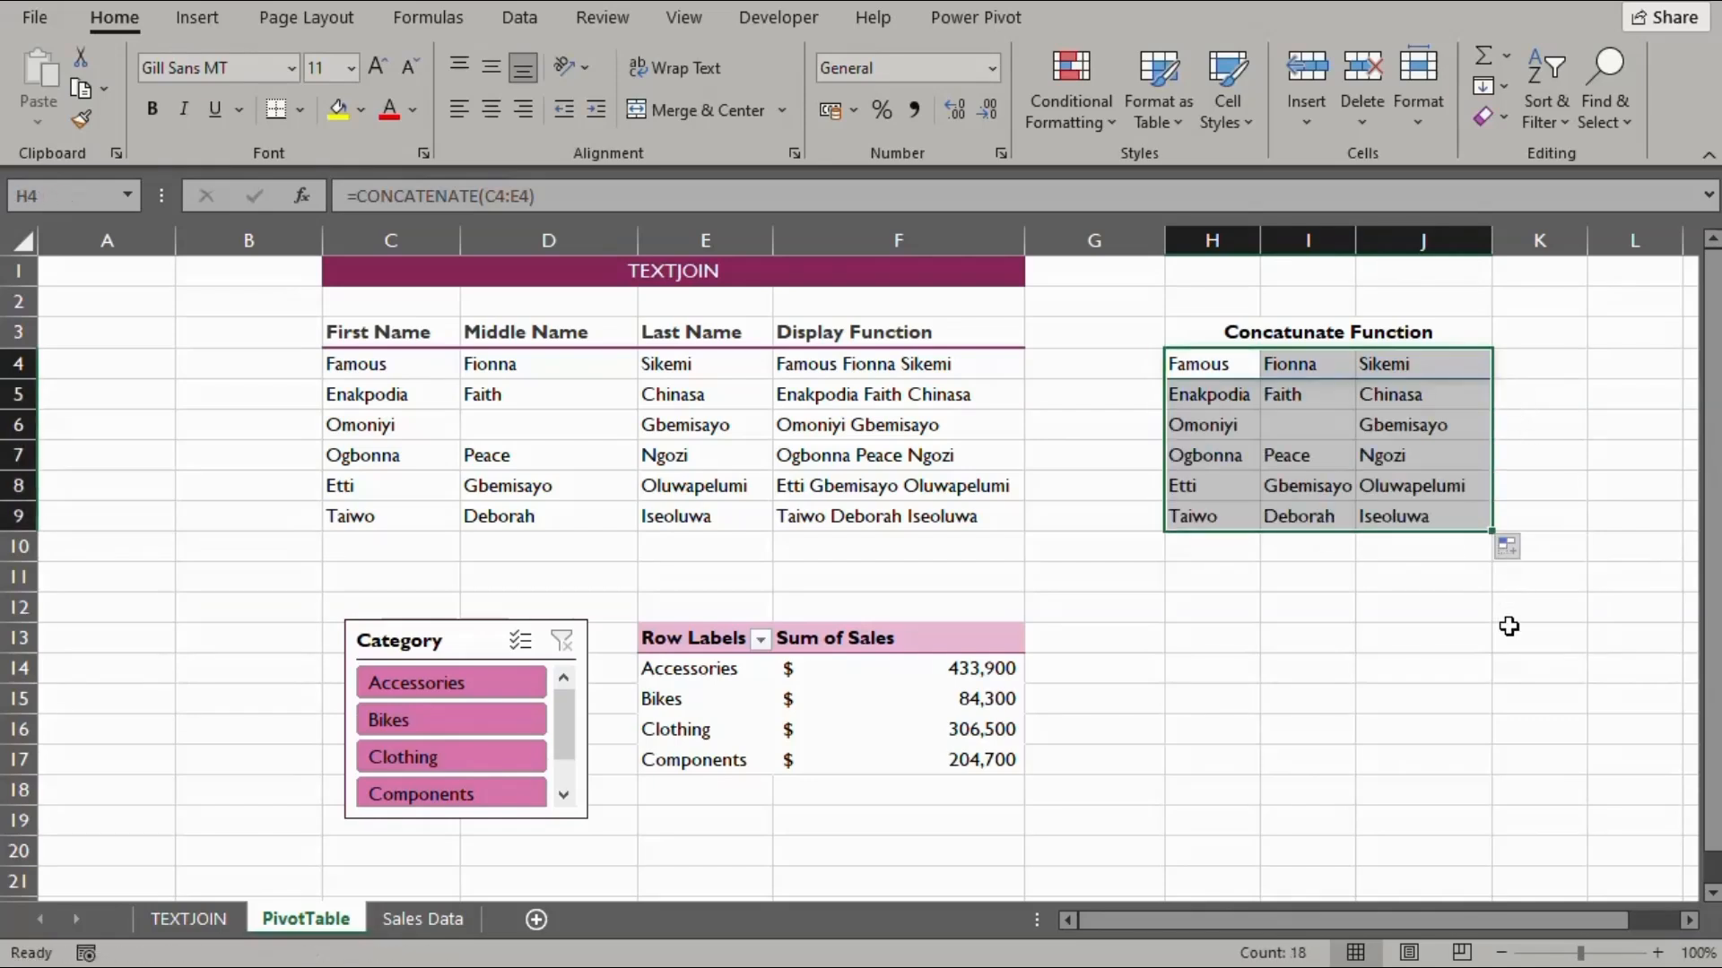
pyautogui.click(1367, 663)
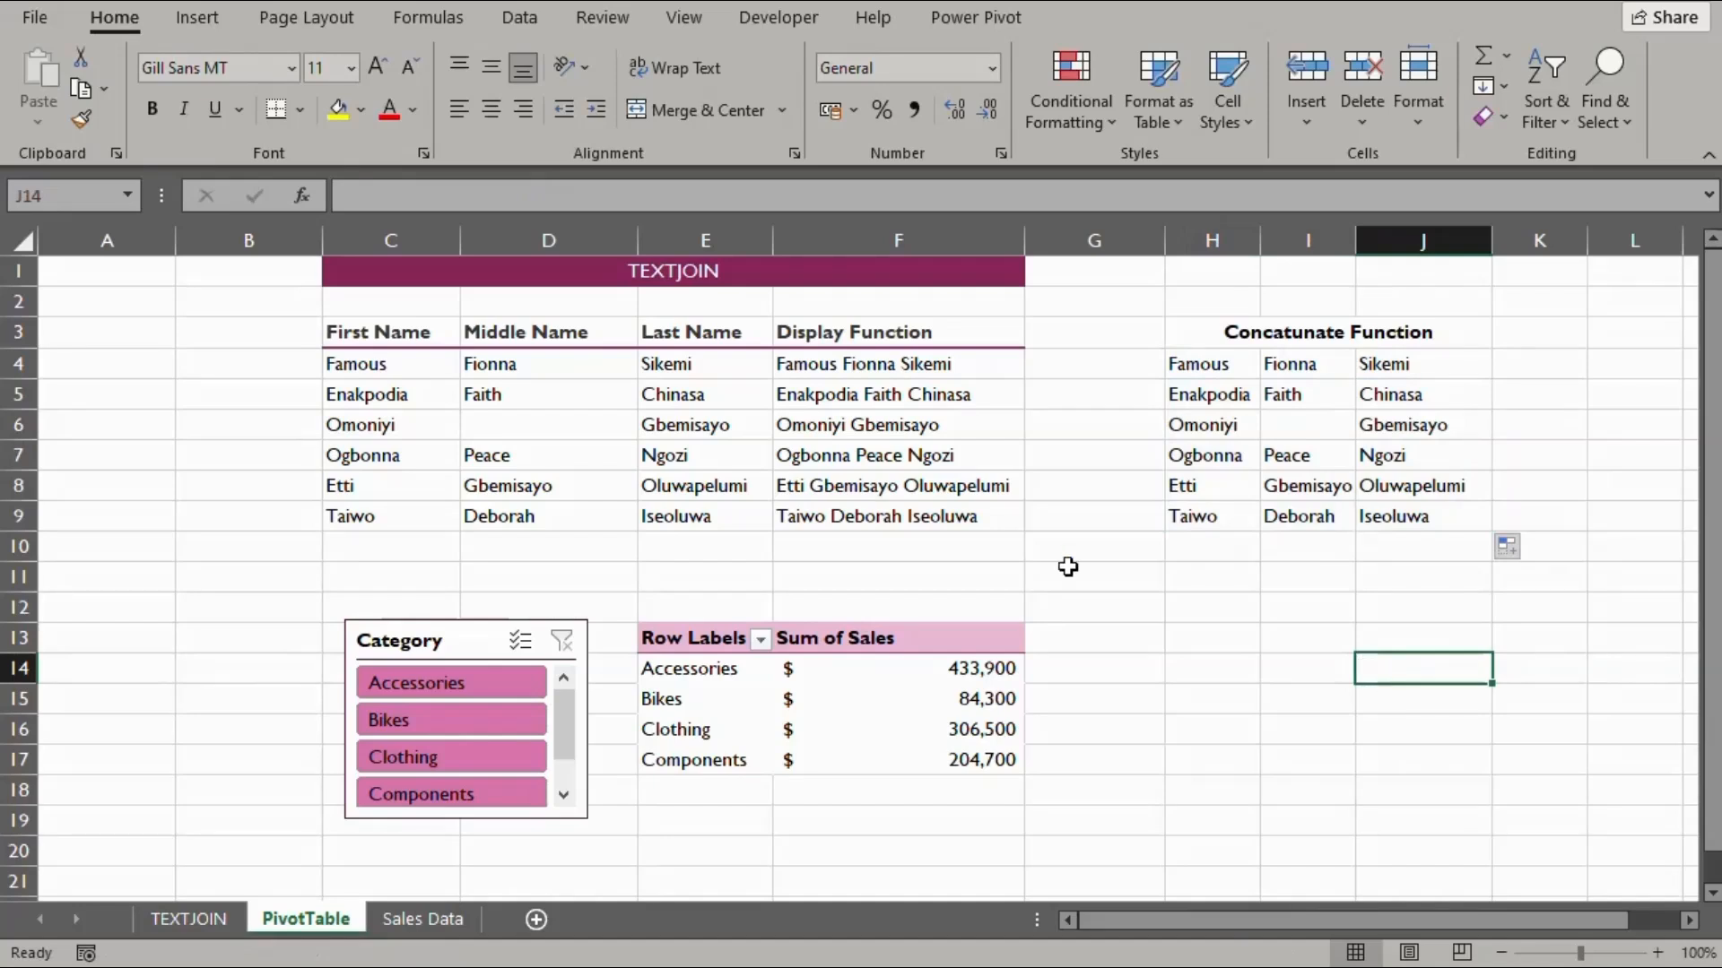
pyautogui.click(1309, 240)
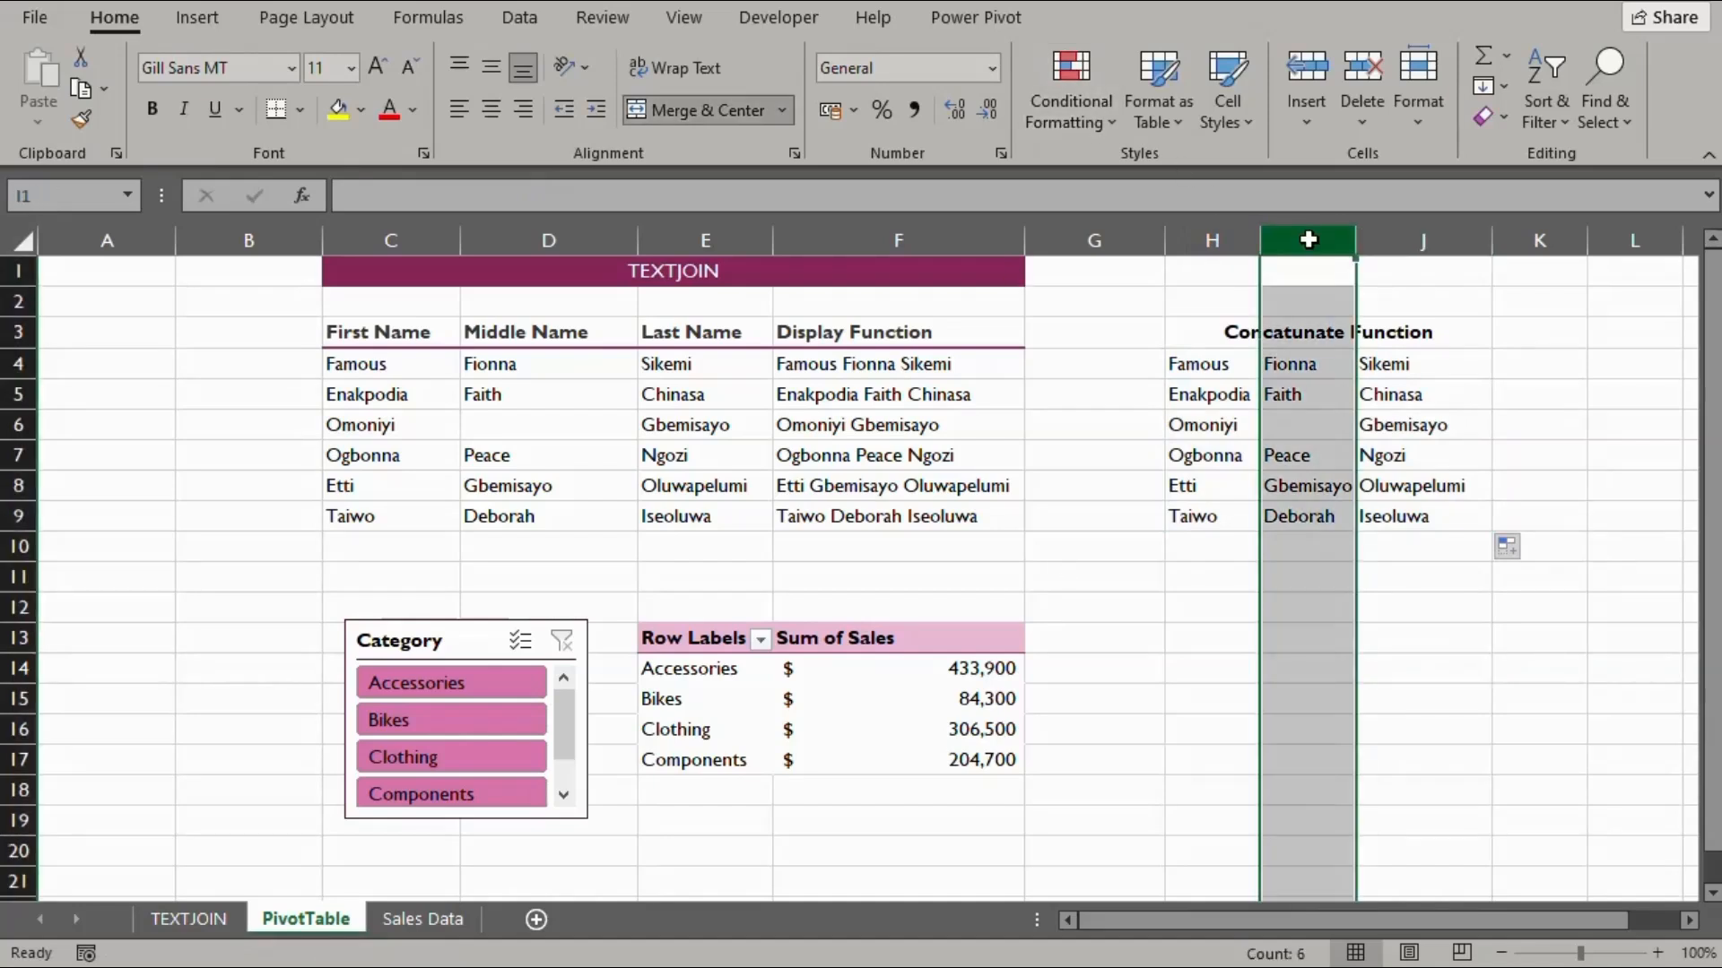
pyautogui.click(1292, 429)
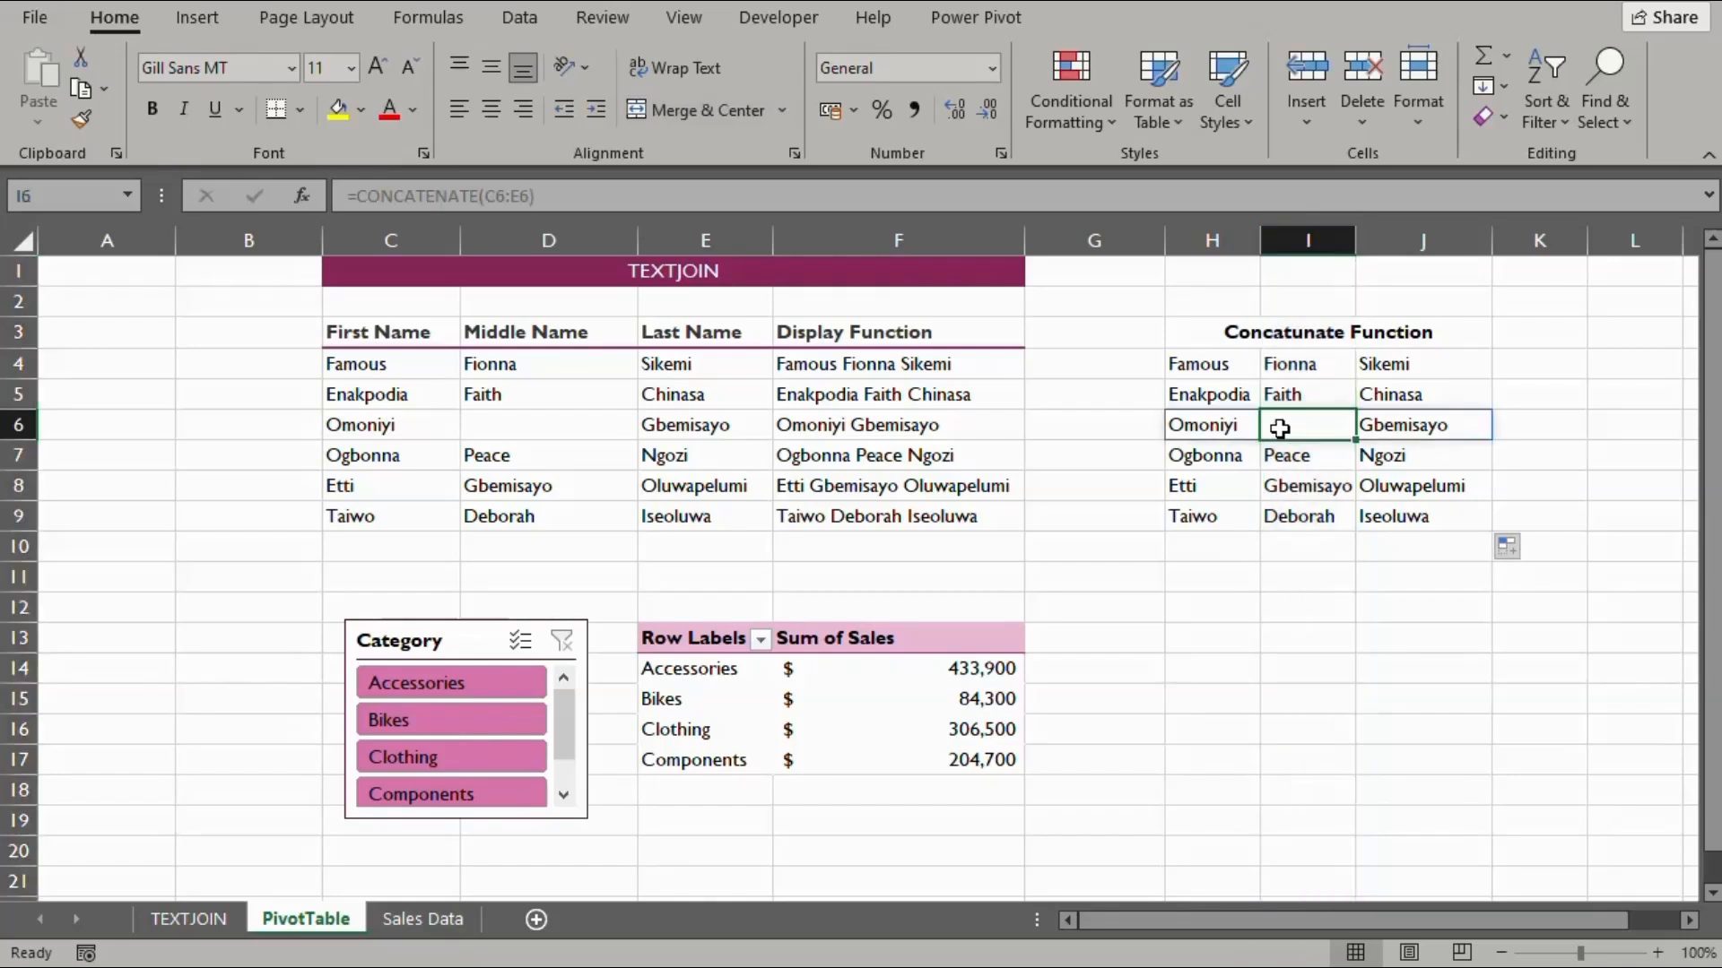
pyautogui.click(546, 240)
pyautogui.click(540, 423)
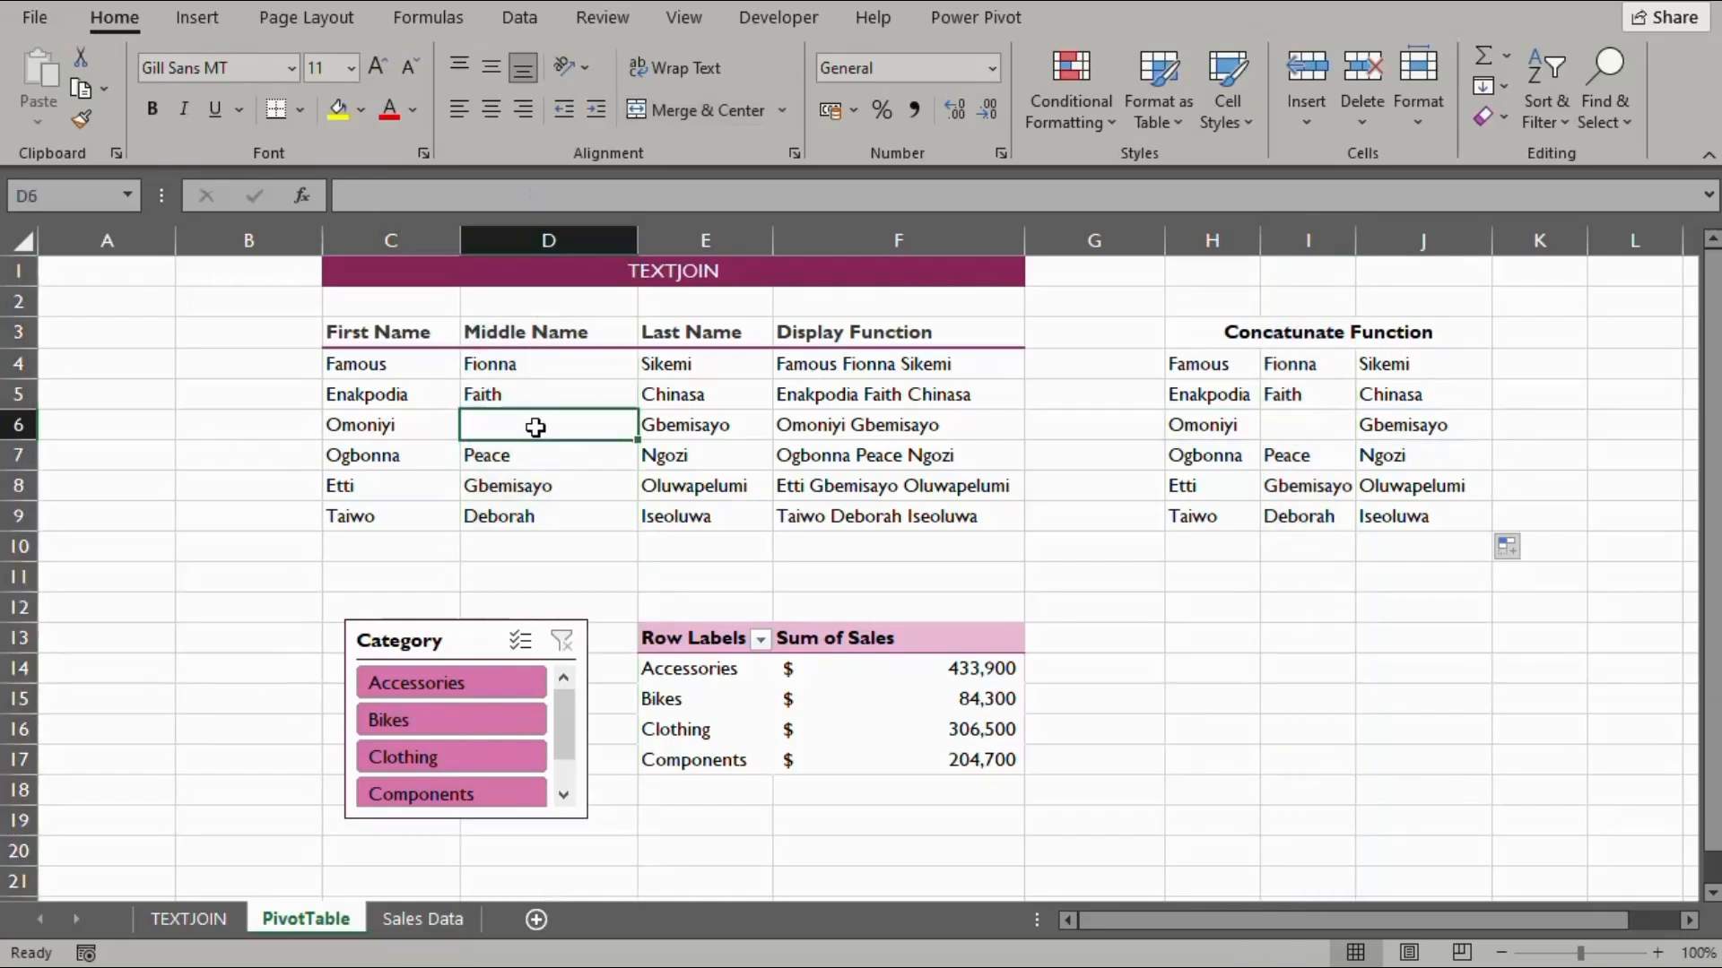
pyautogui.click(891, 241)
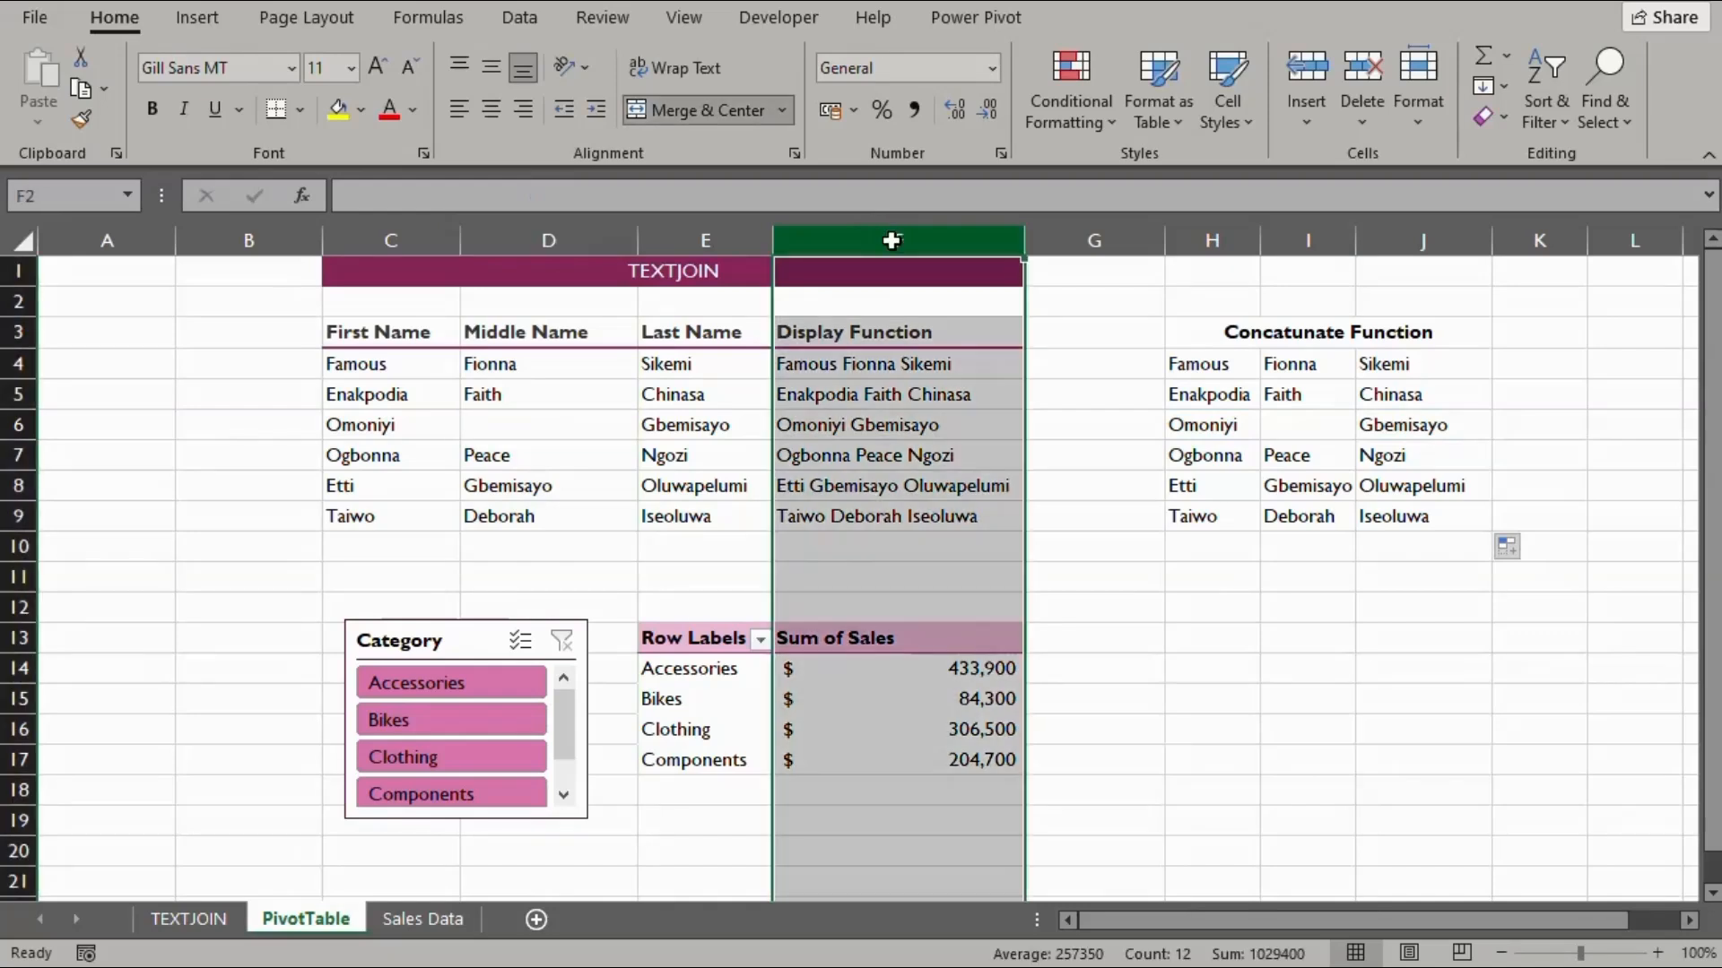
pyautogui.click(872, 429)
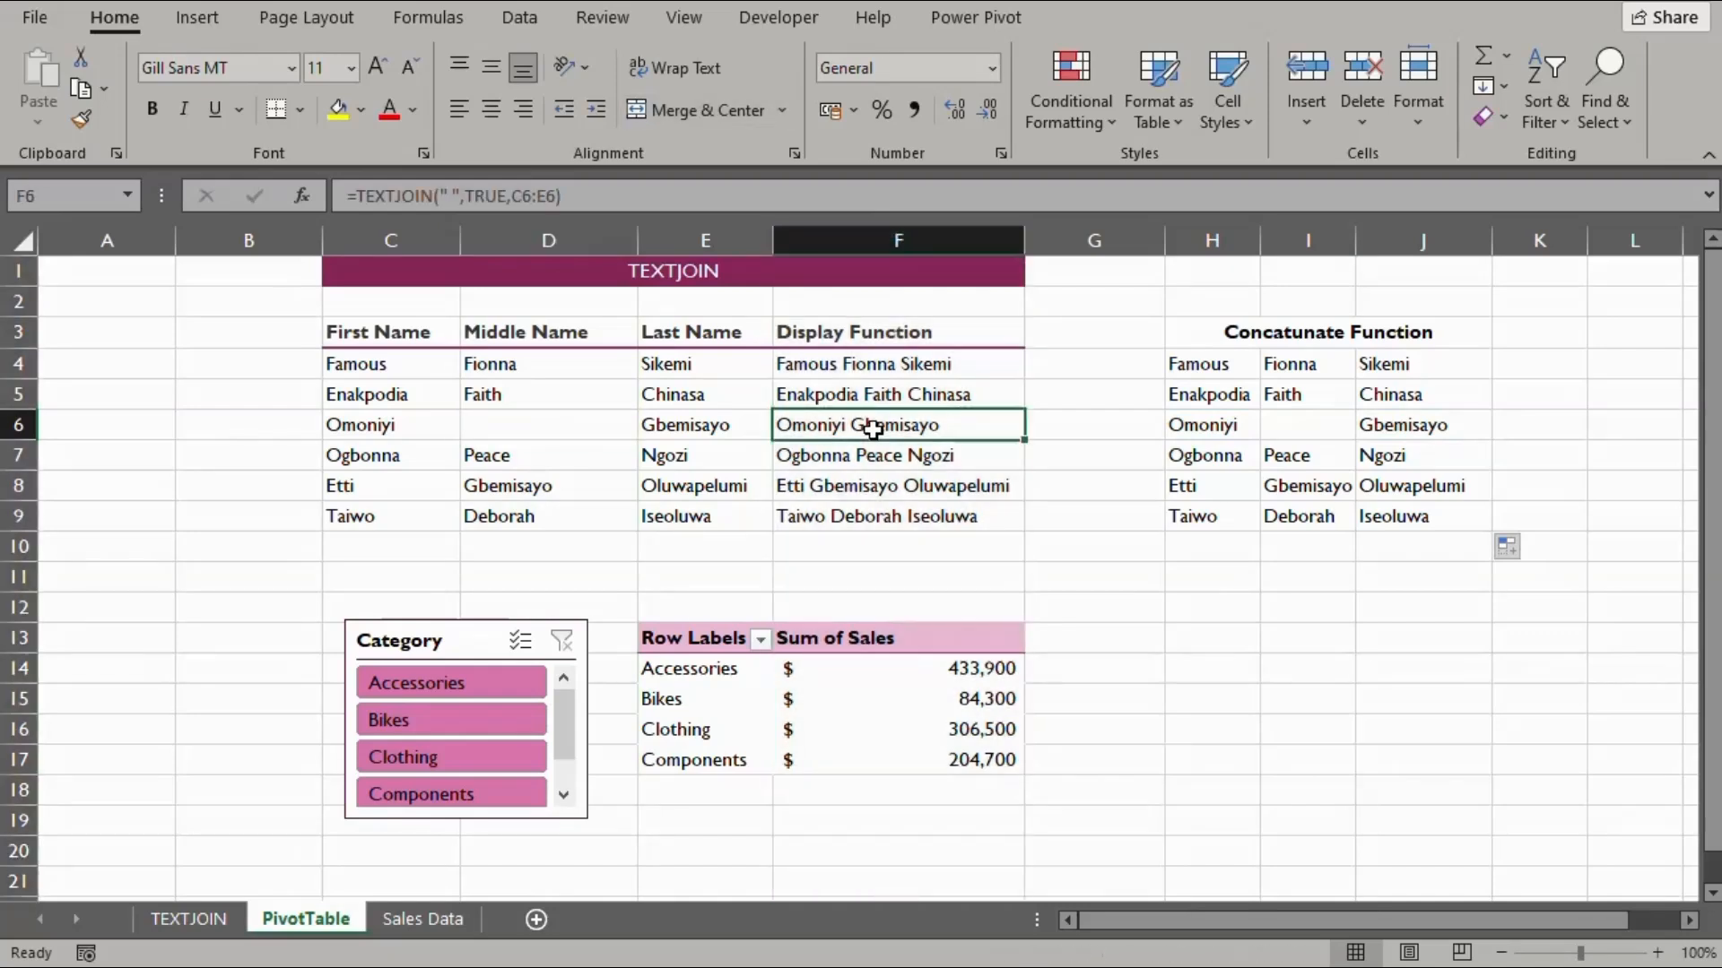
pyautogui.click(1303, 431)
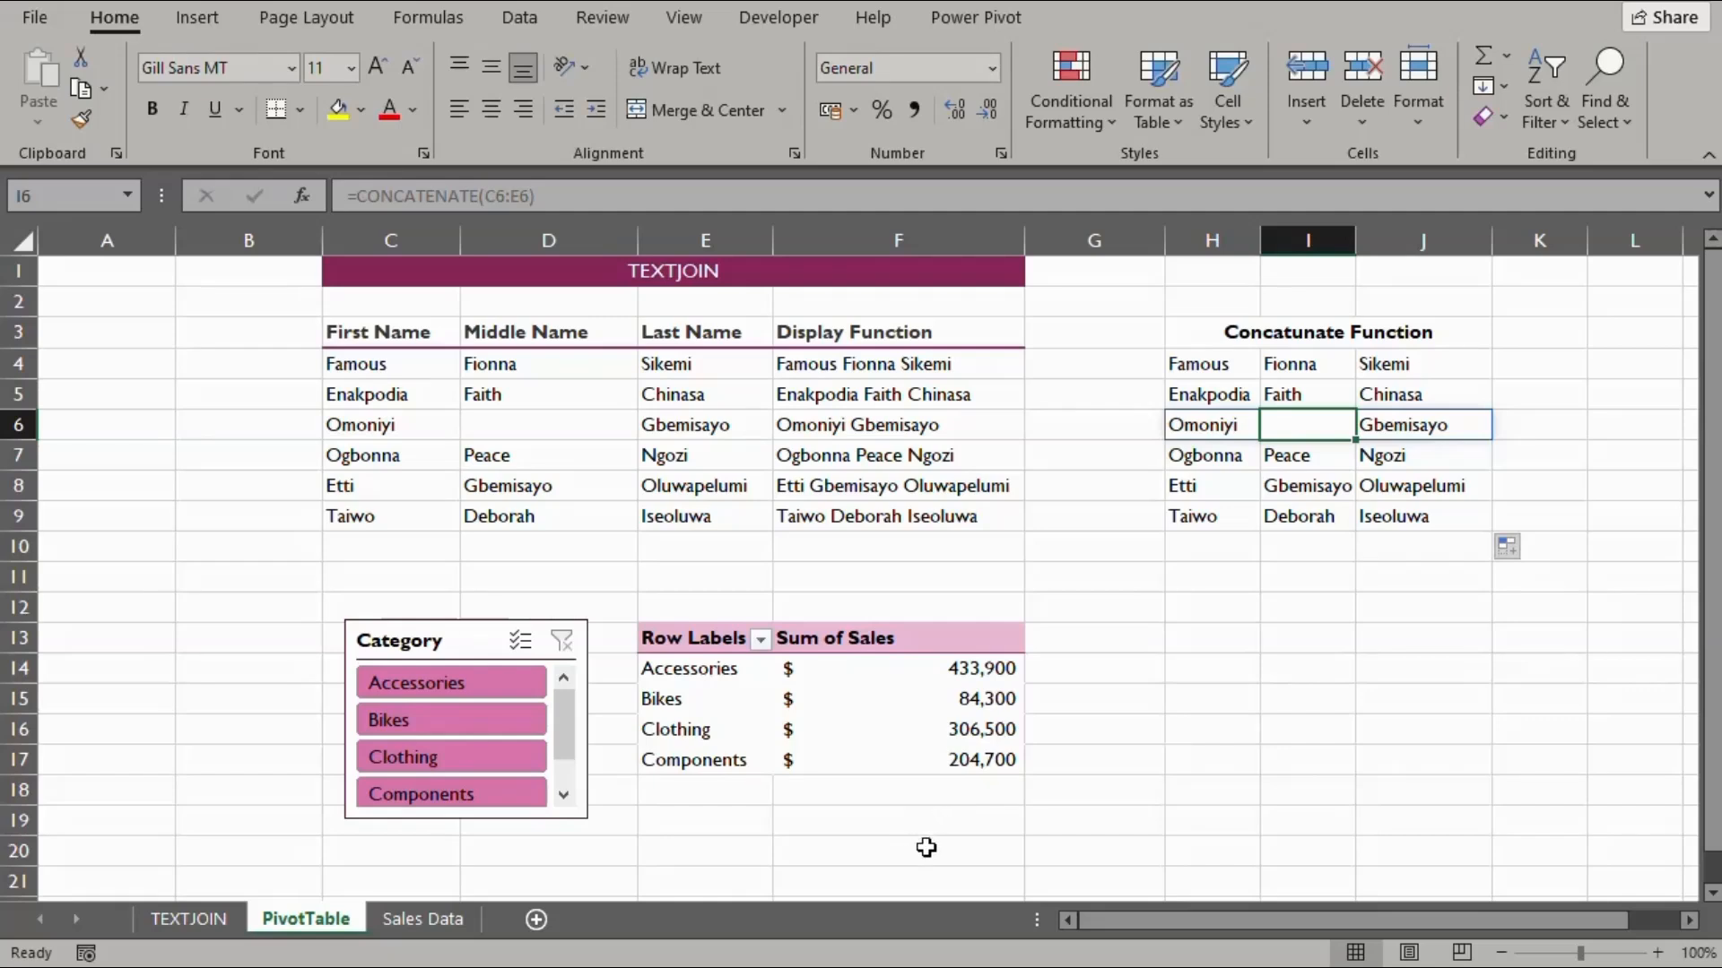
pyautogui.click(928, 847)
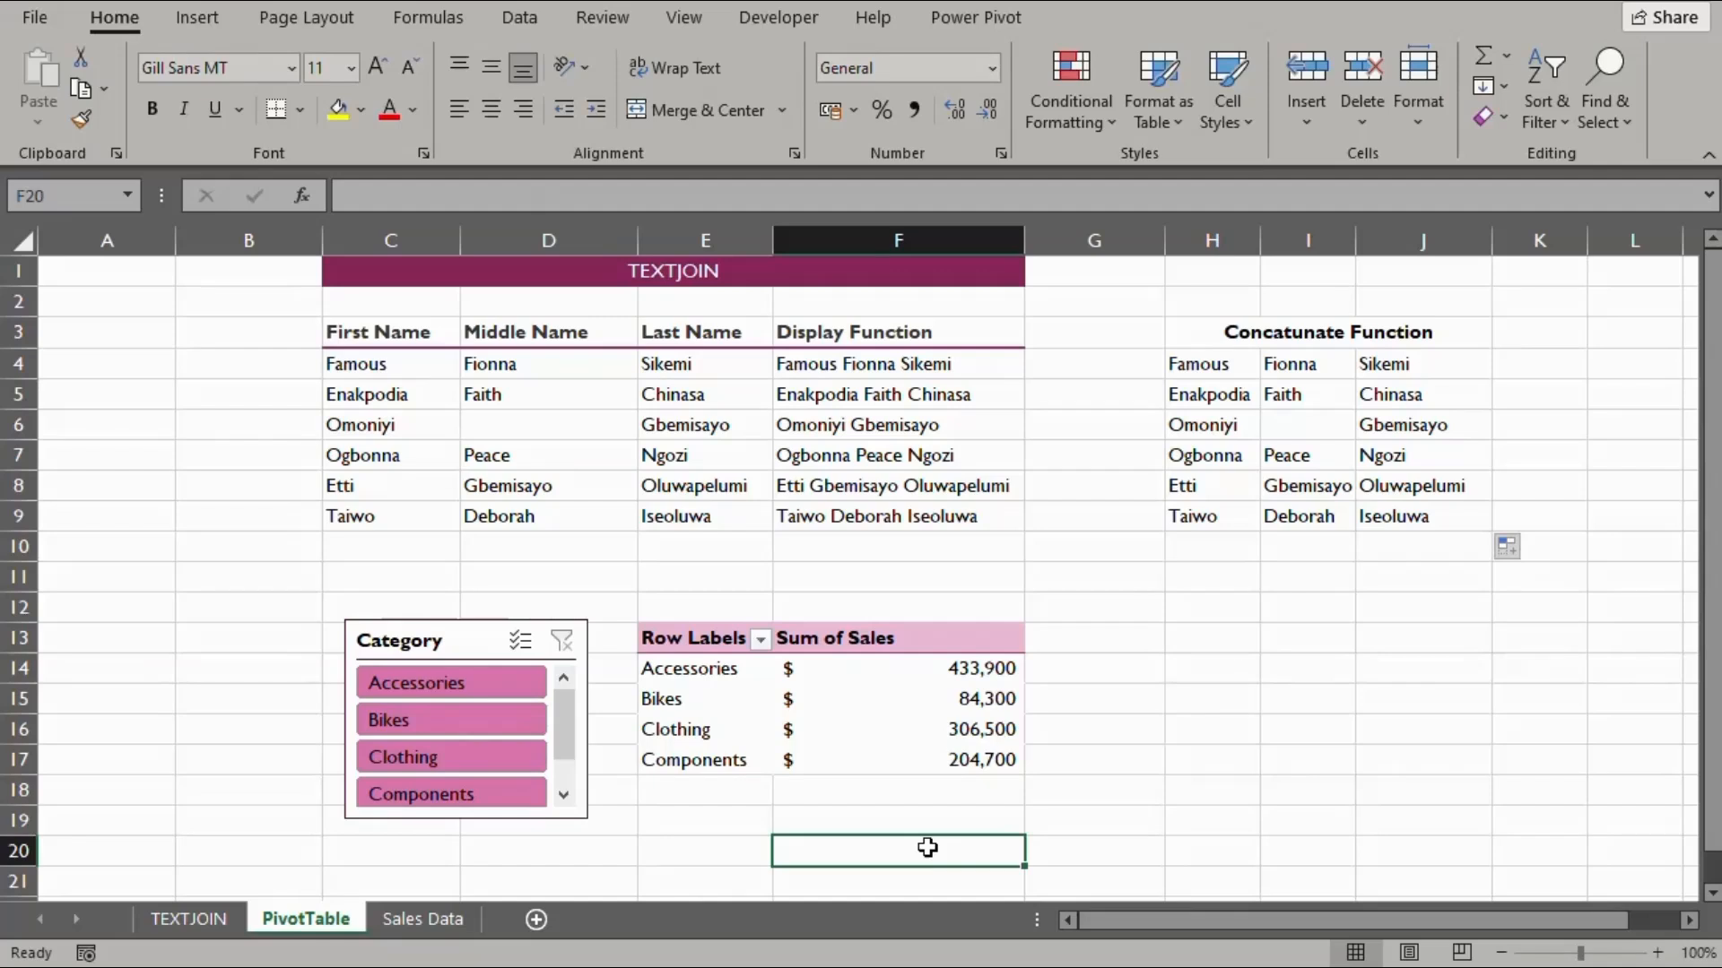
pyautogui.write('=su')
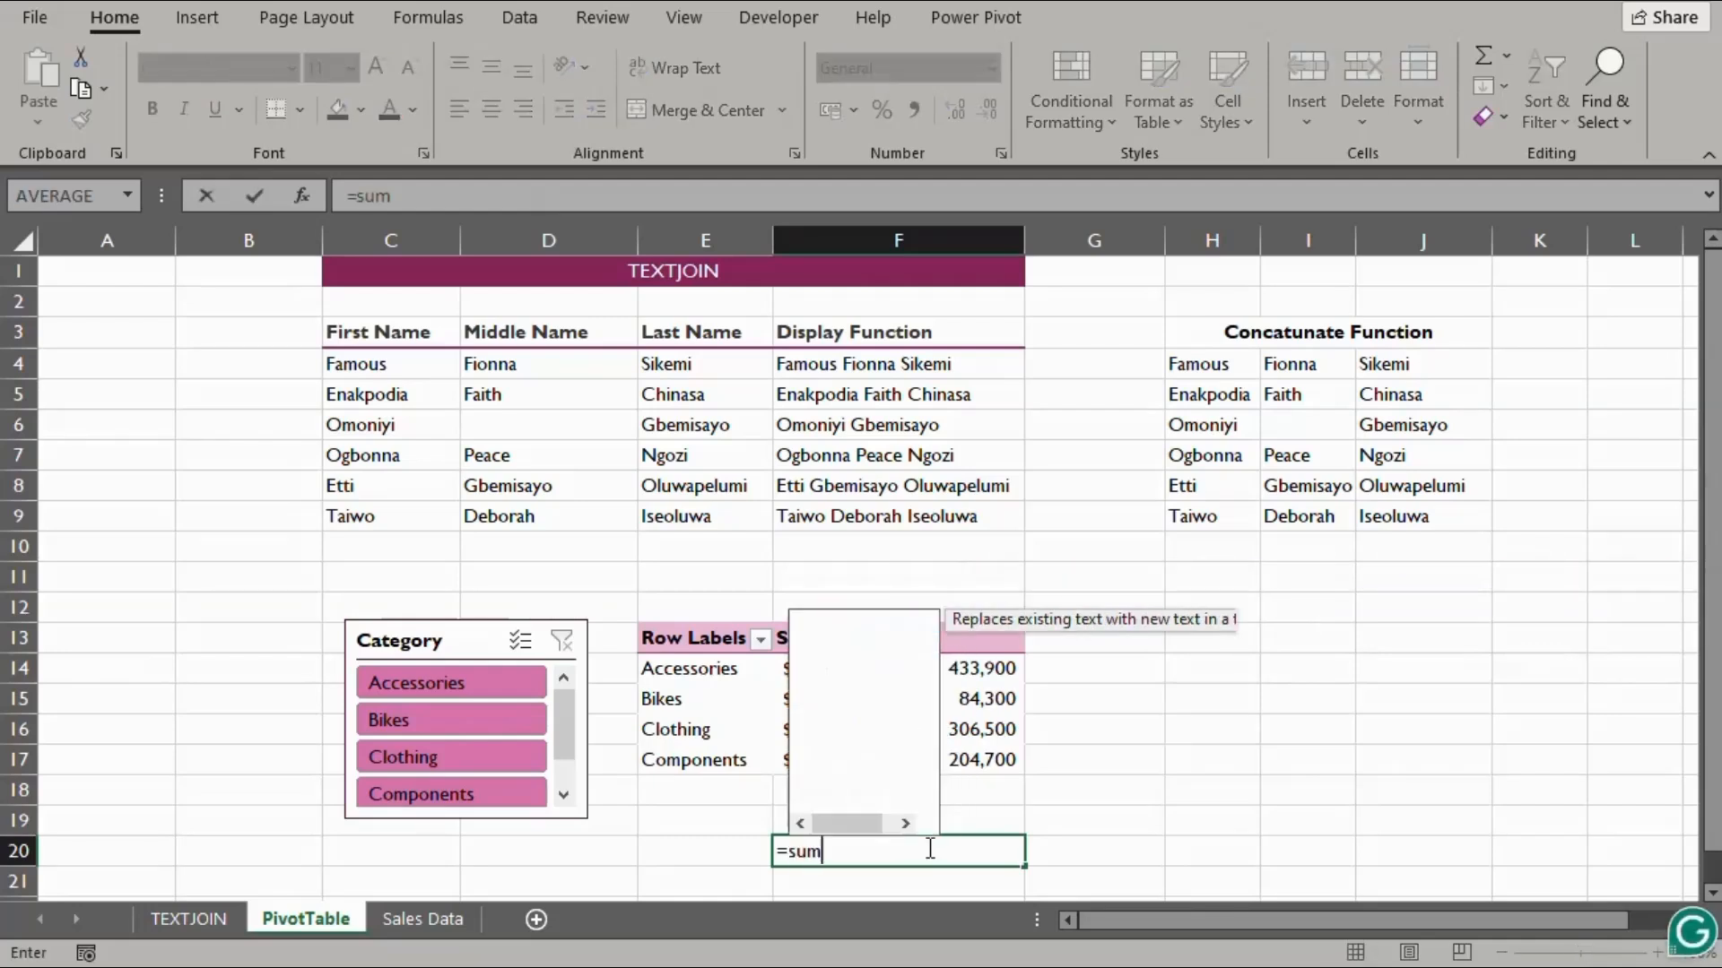
pyautogui.write('m')
# Enter =SUM(F14:F17) in F20 to total the pivot sales at $1,029,400
pyautogui.press('Tab')
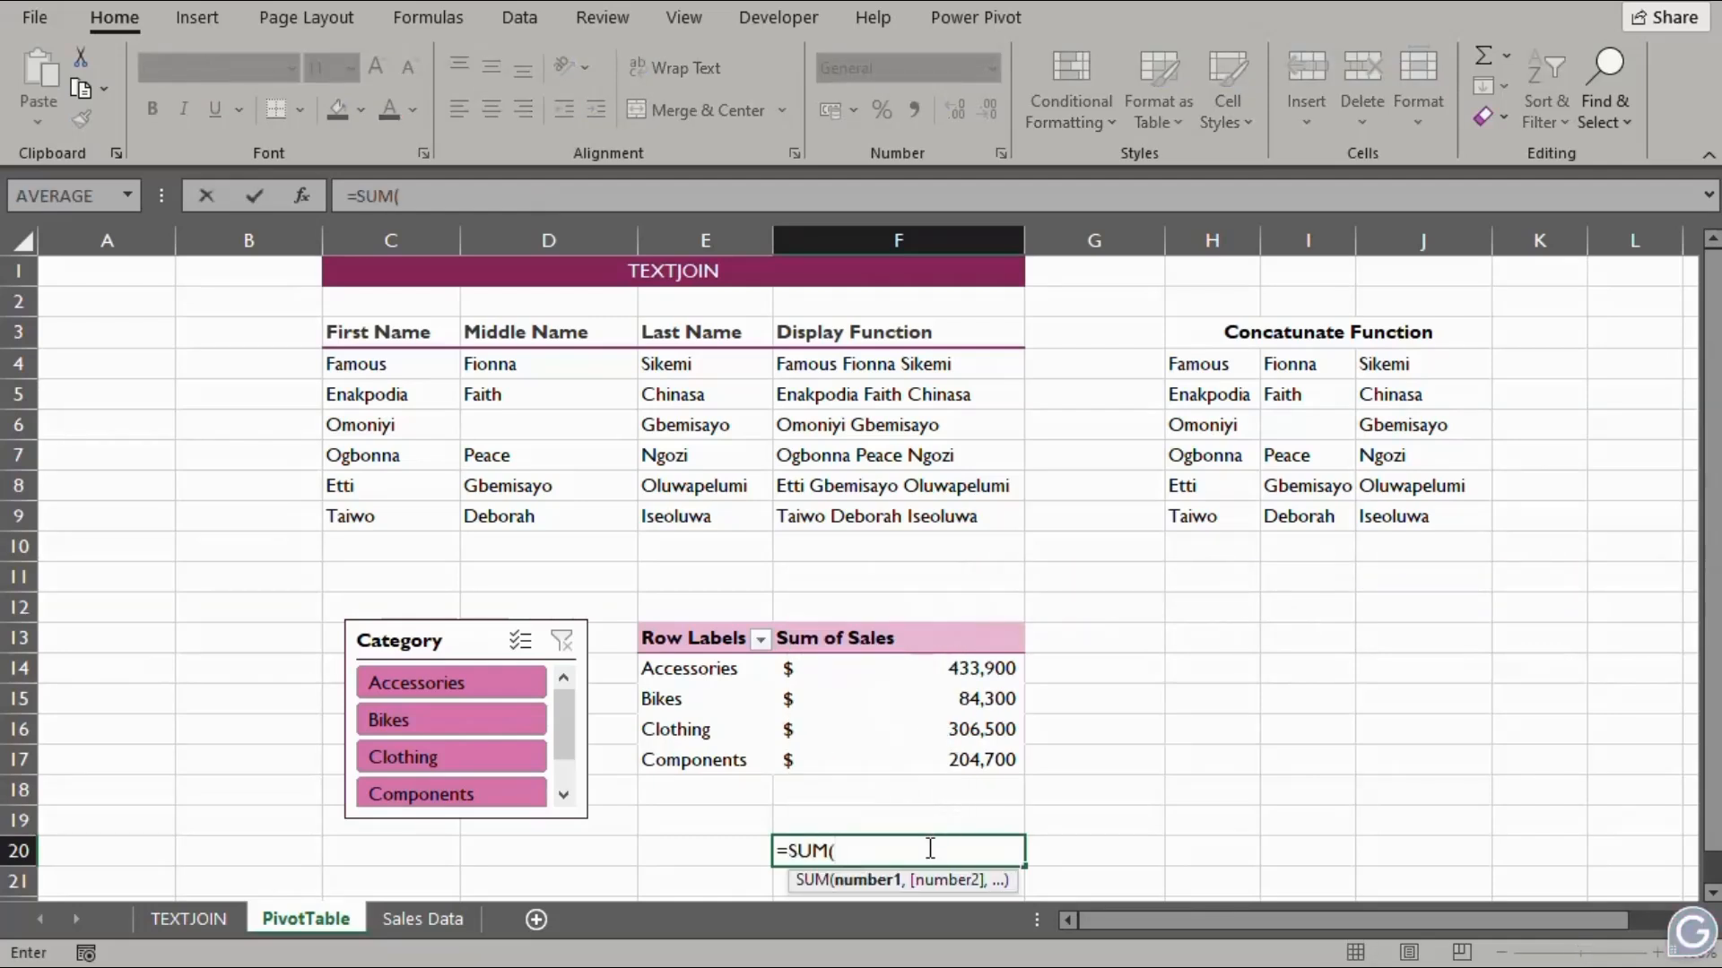
pyautogui.click(972, 668)
pyautogui.moveTo(974, 698); pyautogui.dragTo(976, 760)
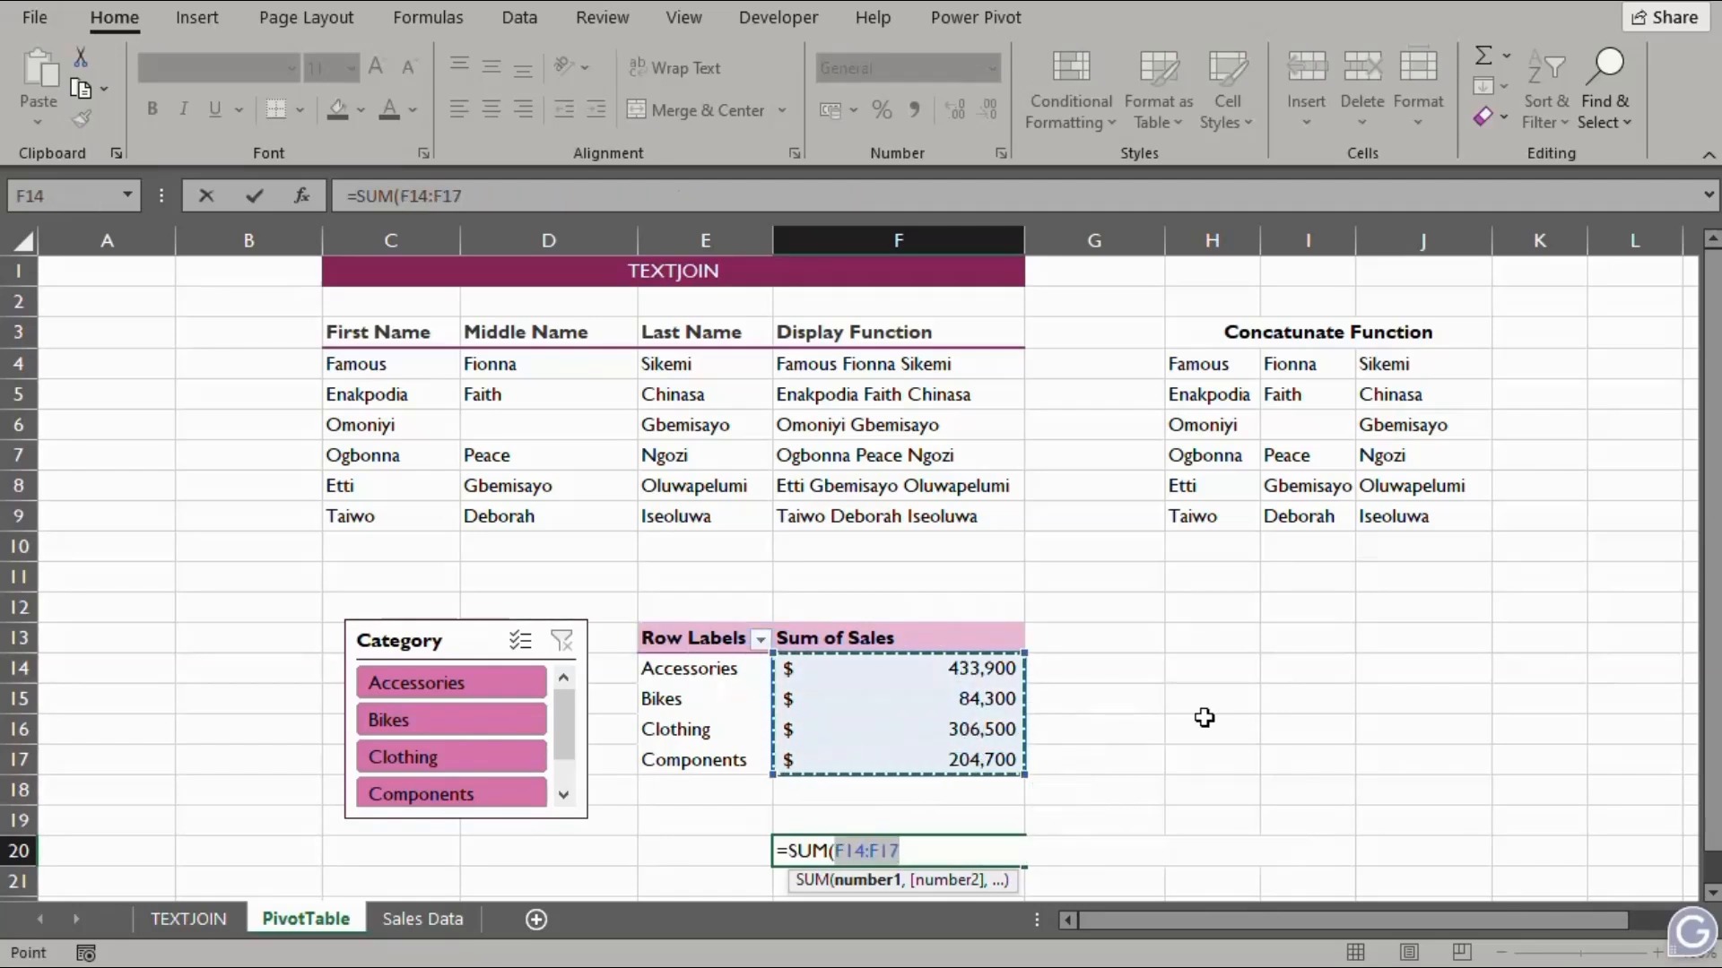
pyautogui.press('Return')
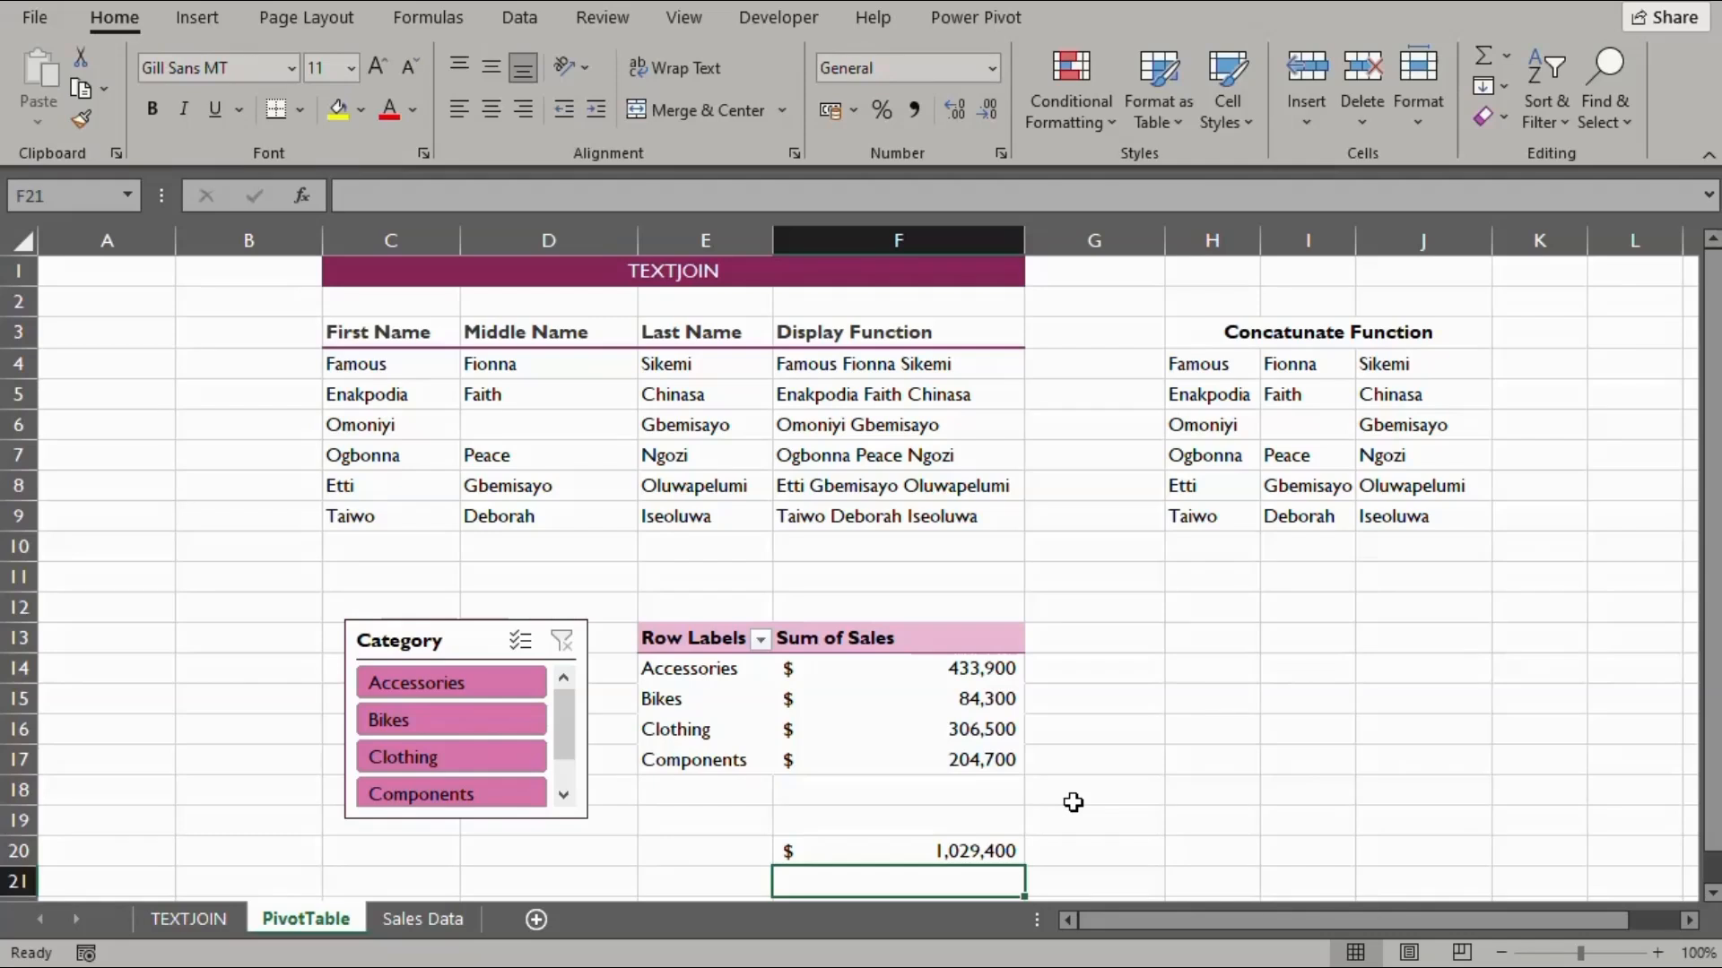
pyautogui.click(681, 847)
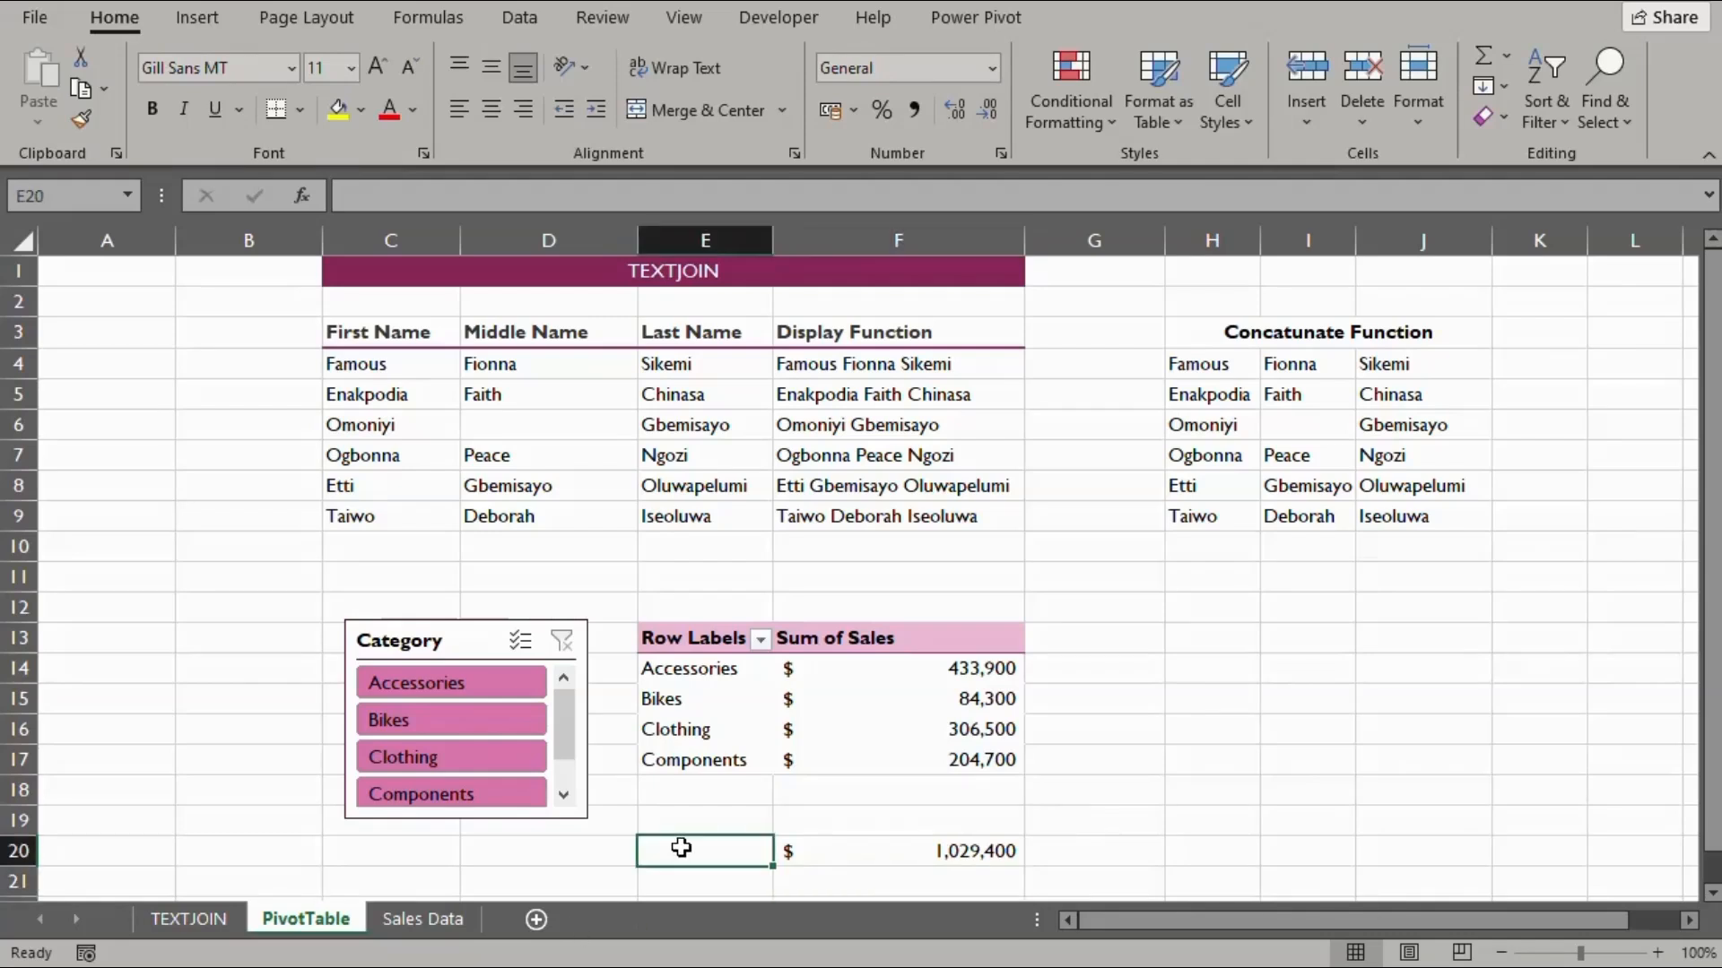
# Start =TEXTJOIN(" , ",TRUE, in E20 with a comma delimiter that ignores empty cells
pyautogui.write('=t')
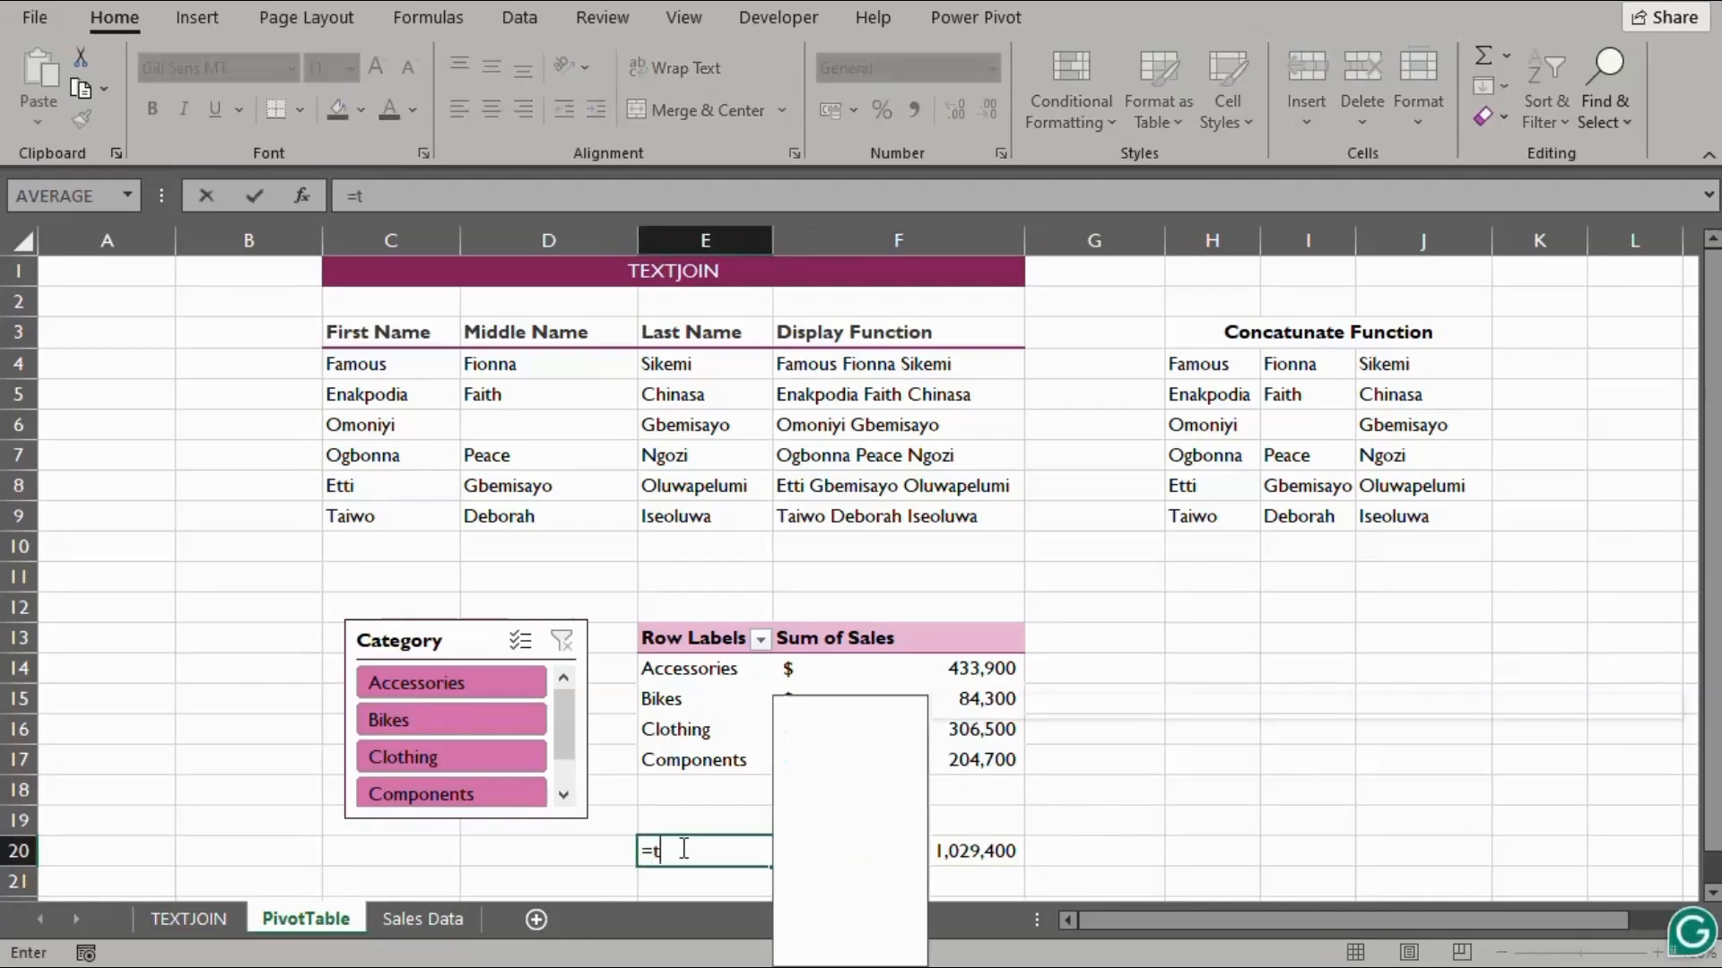
pyautogui.write('ext')
pyautogui.press('Down')
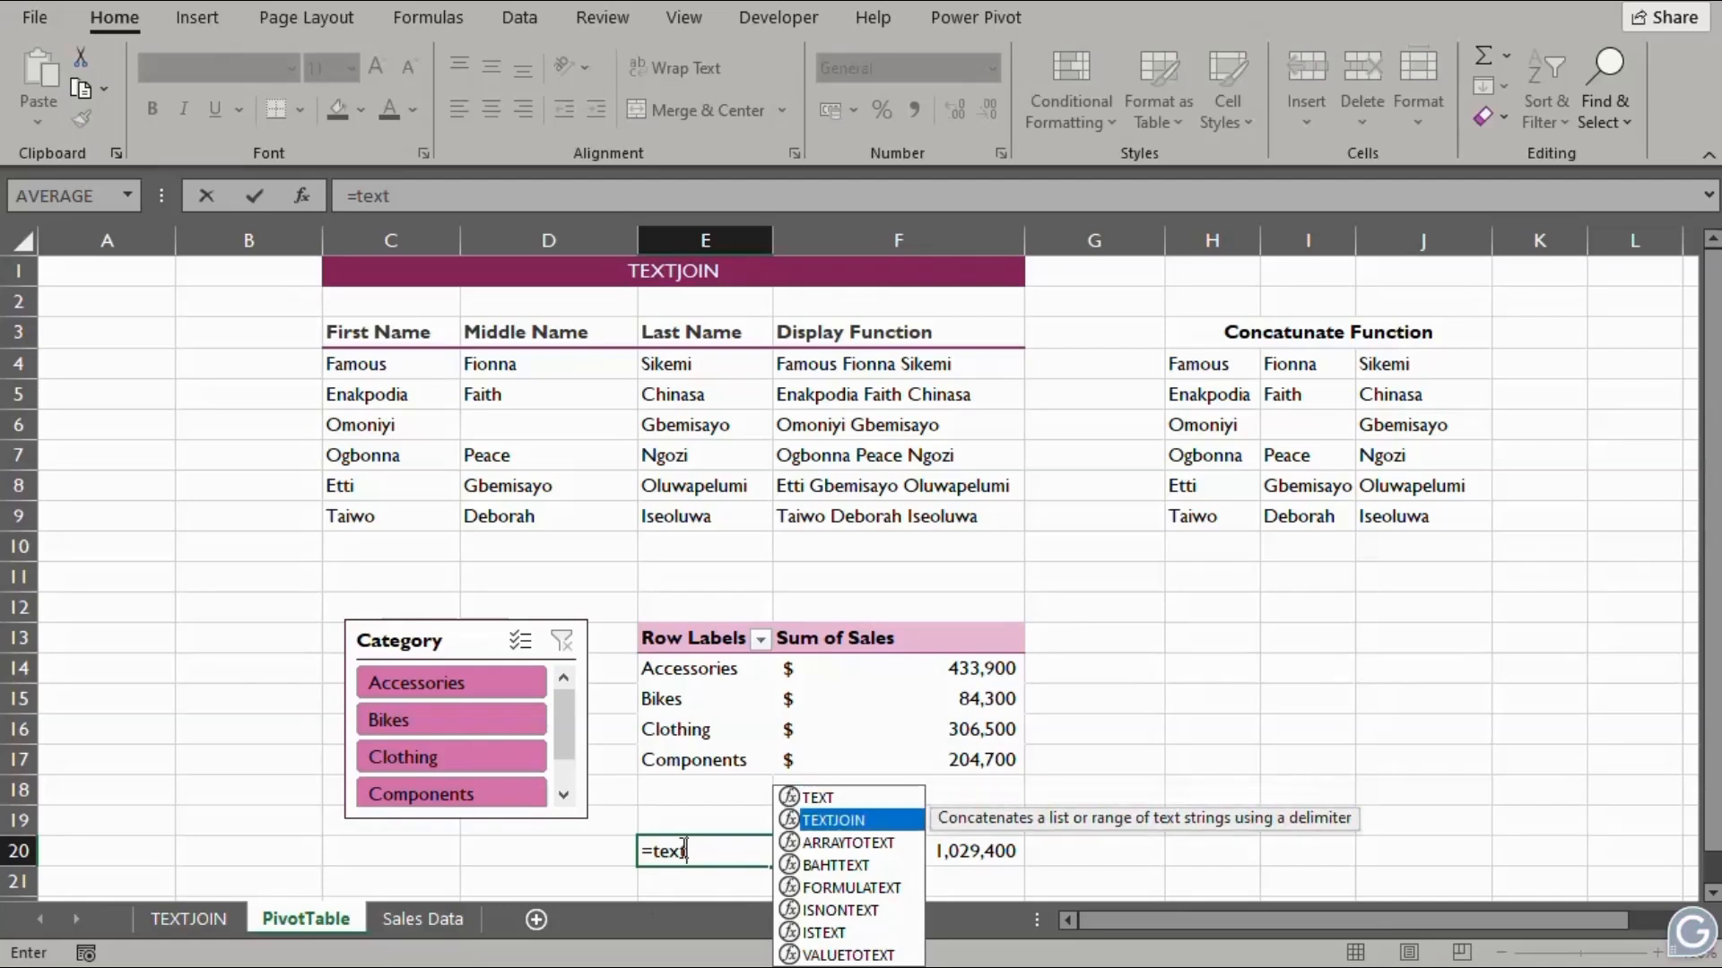
pyautogui.press('Tab')
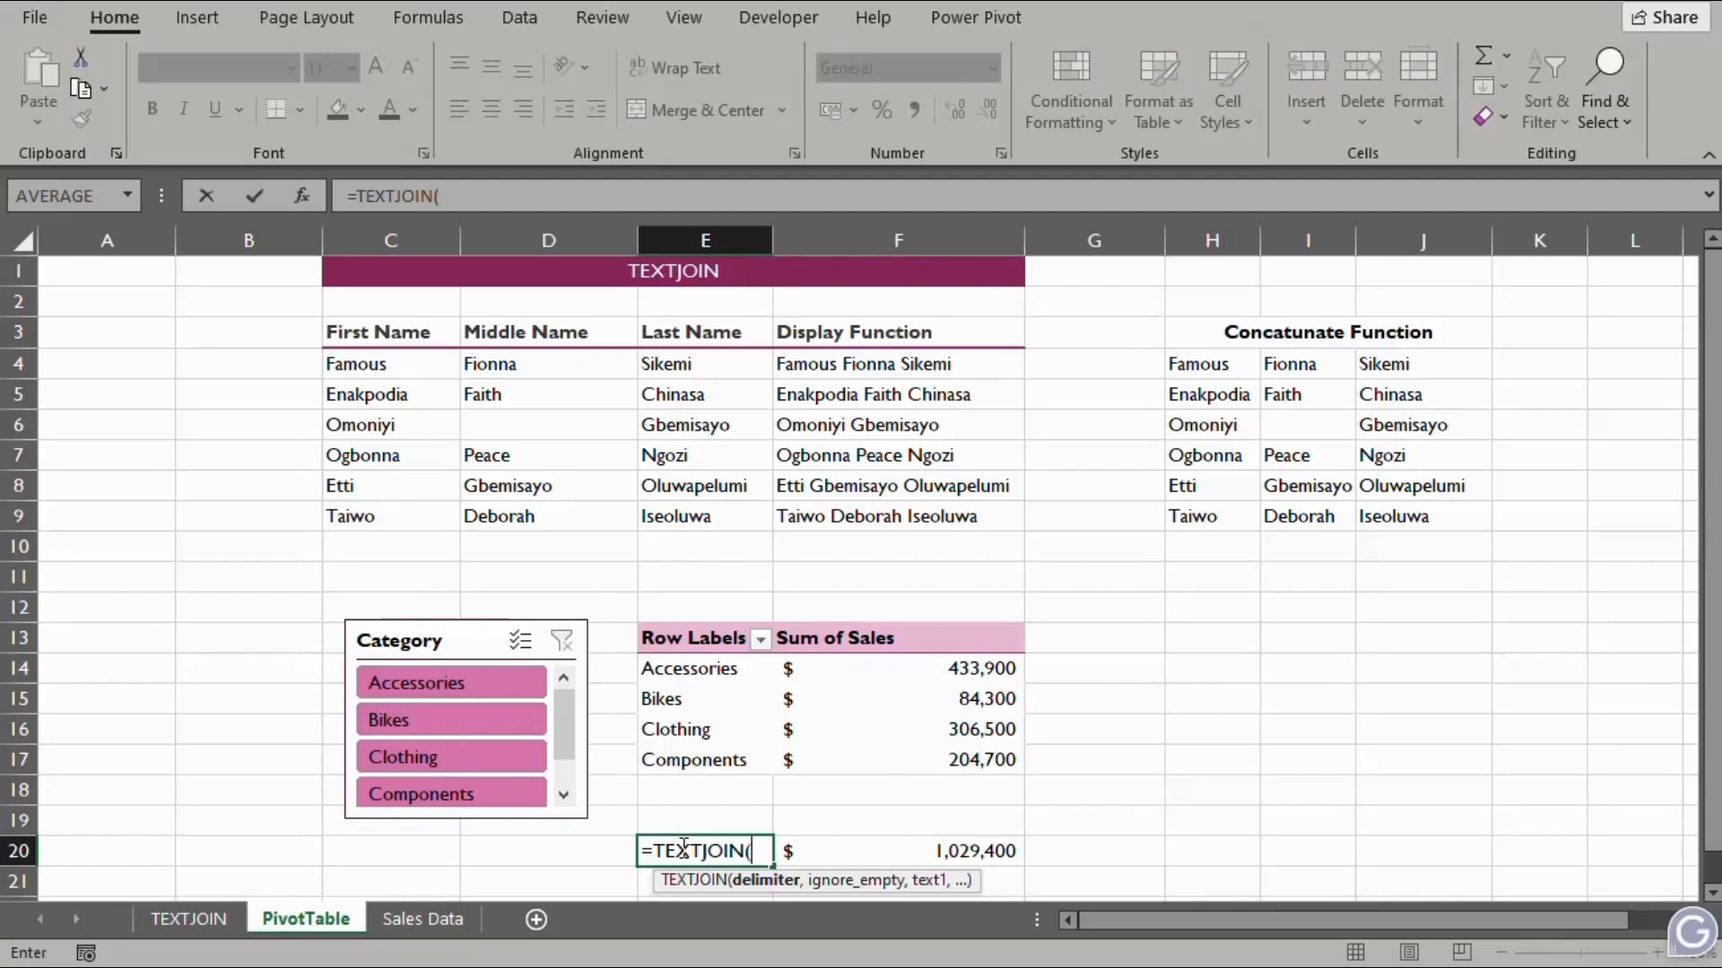
pyautogui.write('" ,')
pyautogui.write('",')
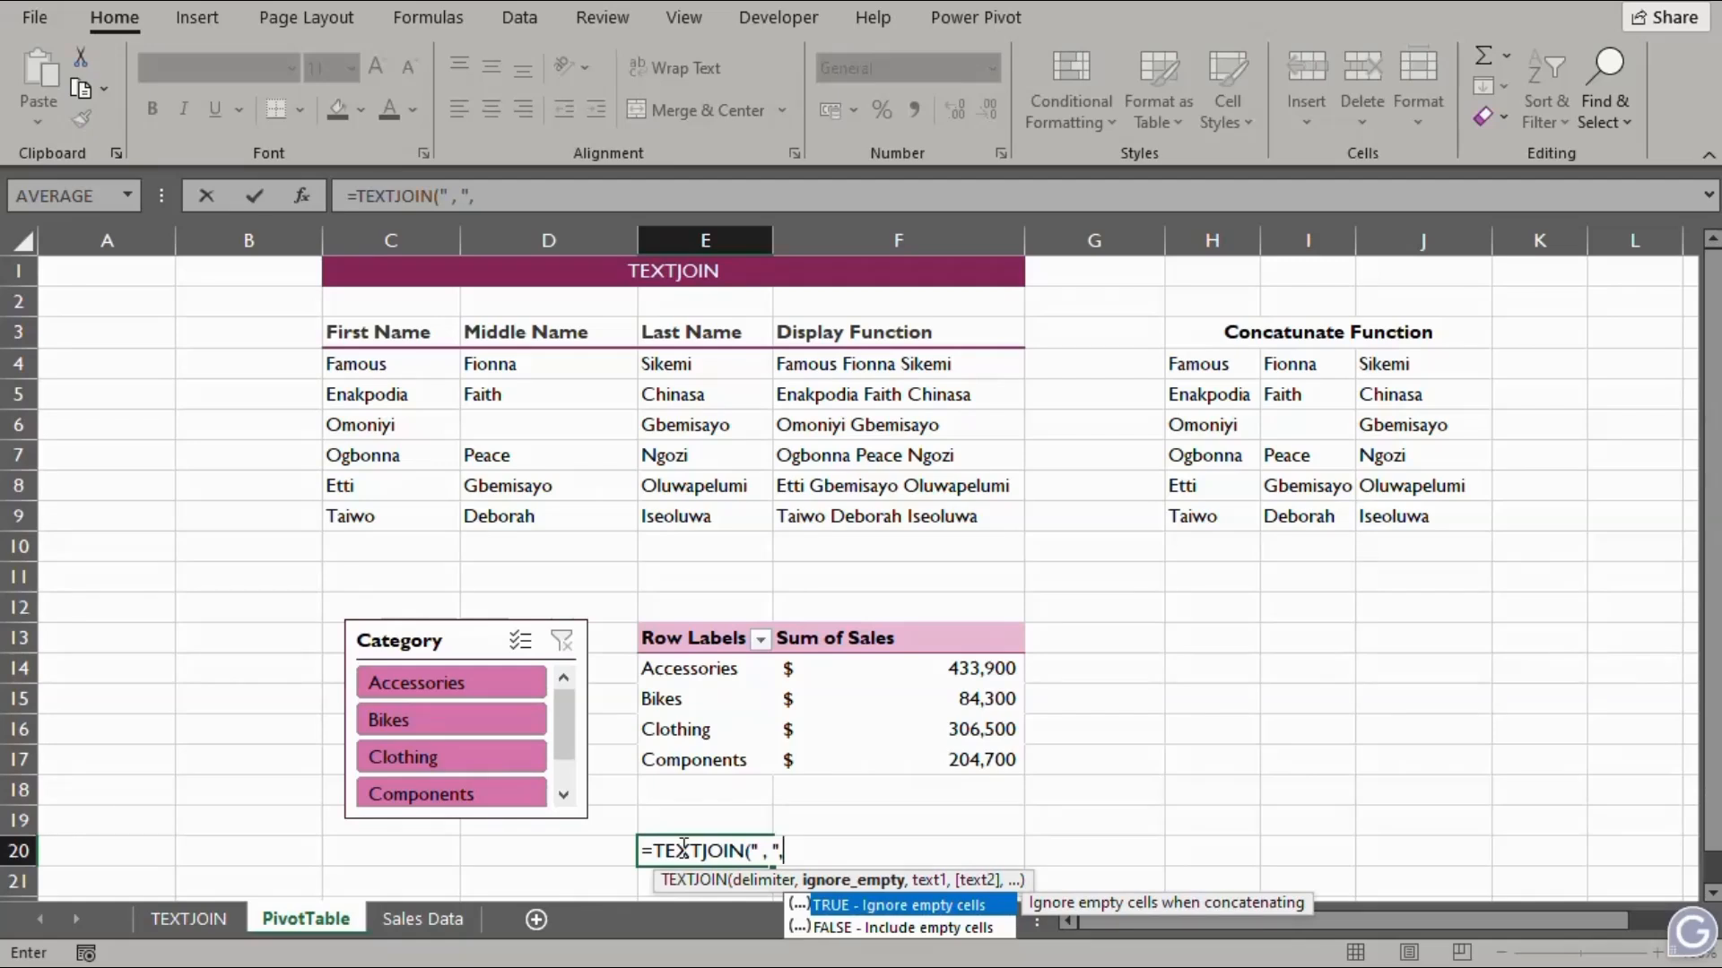
pyautogui.press('Tab')
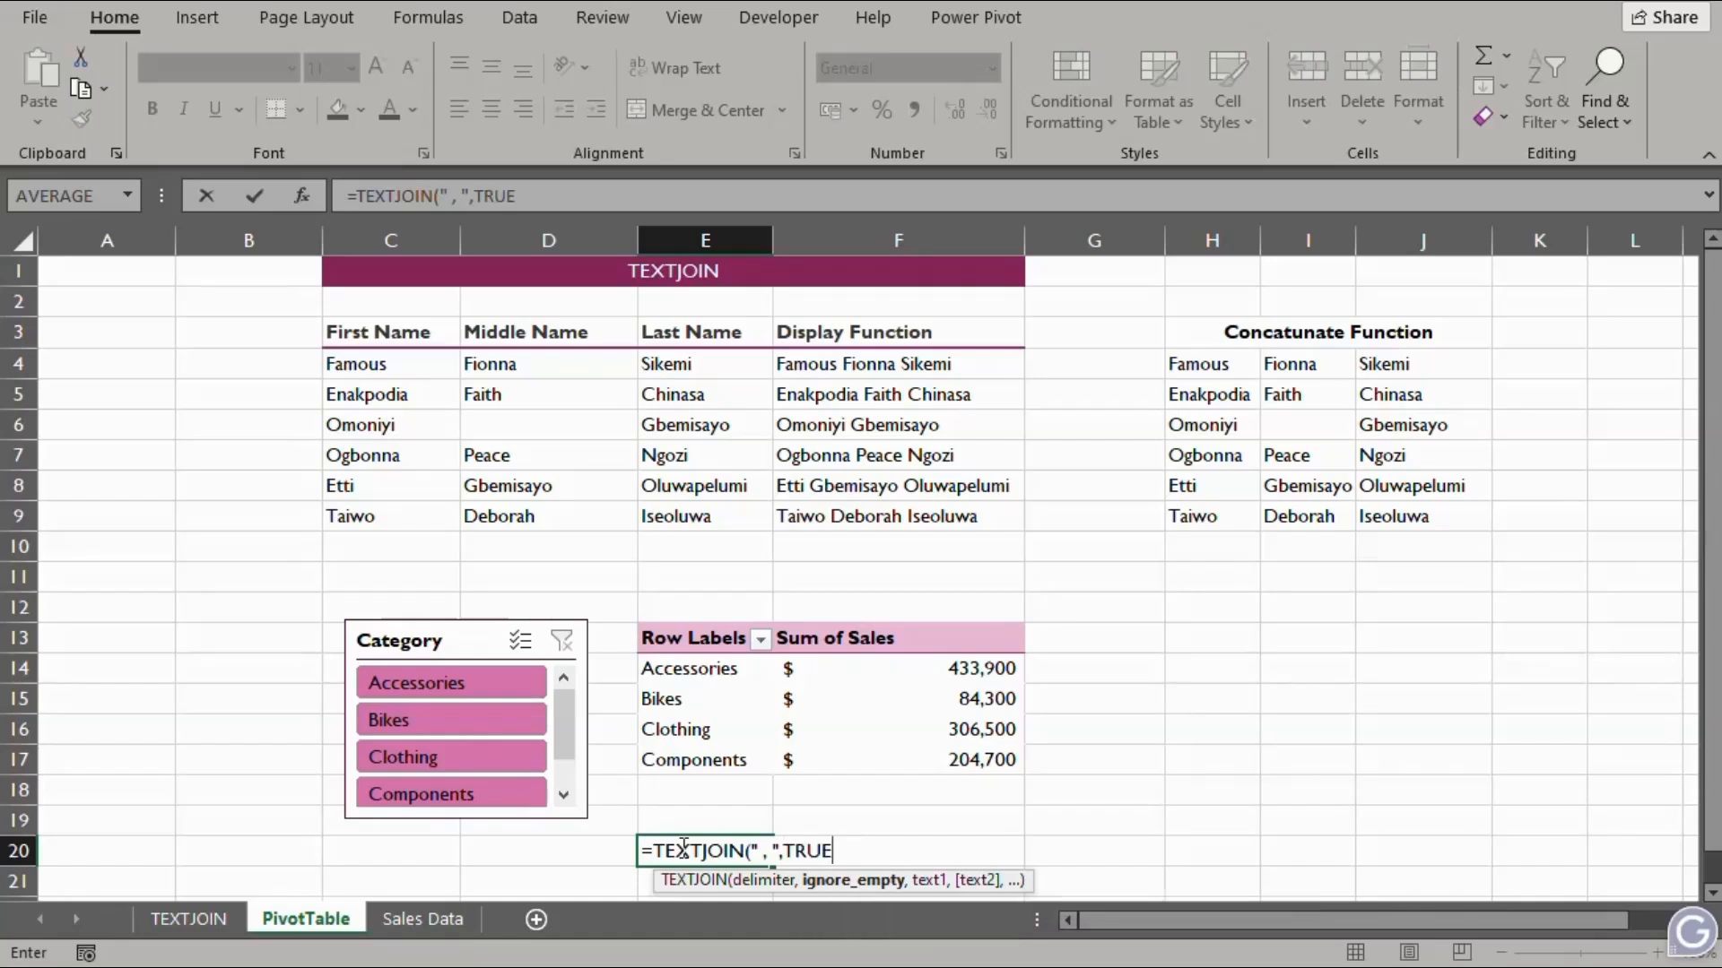
pyautogui.write(',')
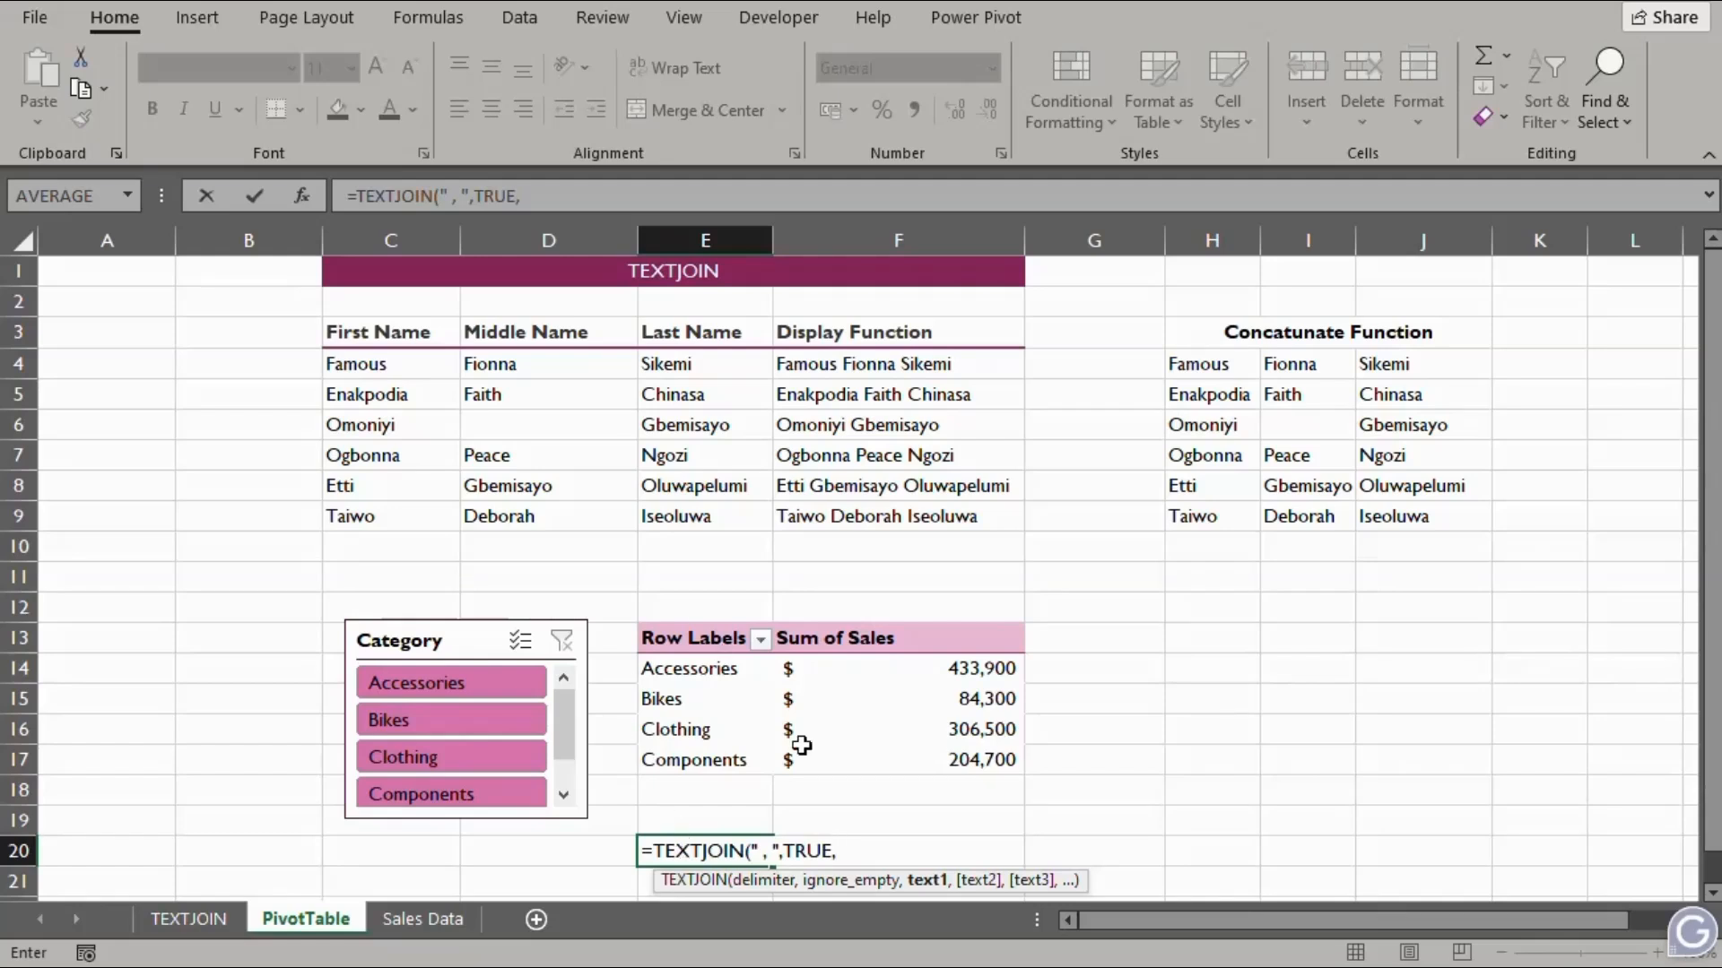
# Complete E20 as =TEXTJOIN(" , ",TRUE,E14:E17)&"_Sales:" joining the category names
pyautogui.moveTo(684, 673); pyautogui.dragTo(695, 756)
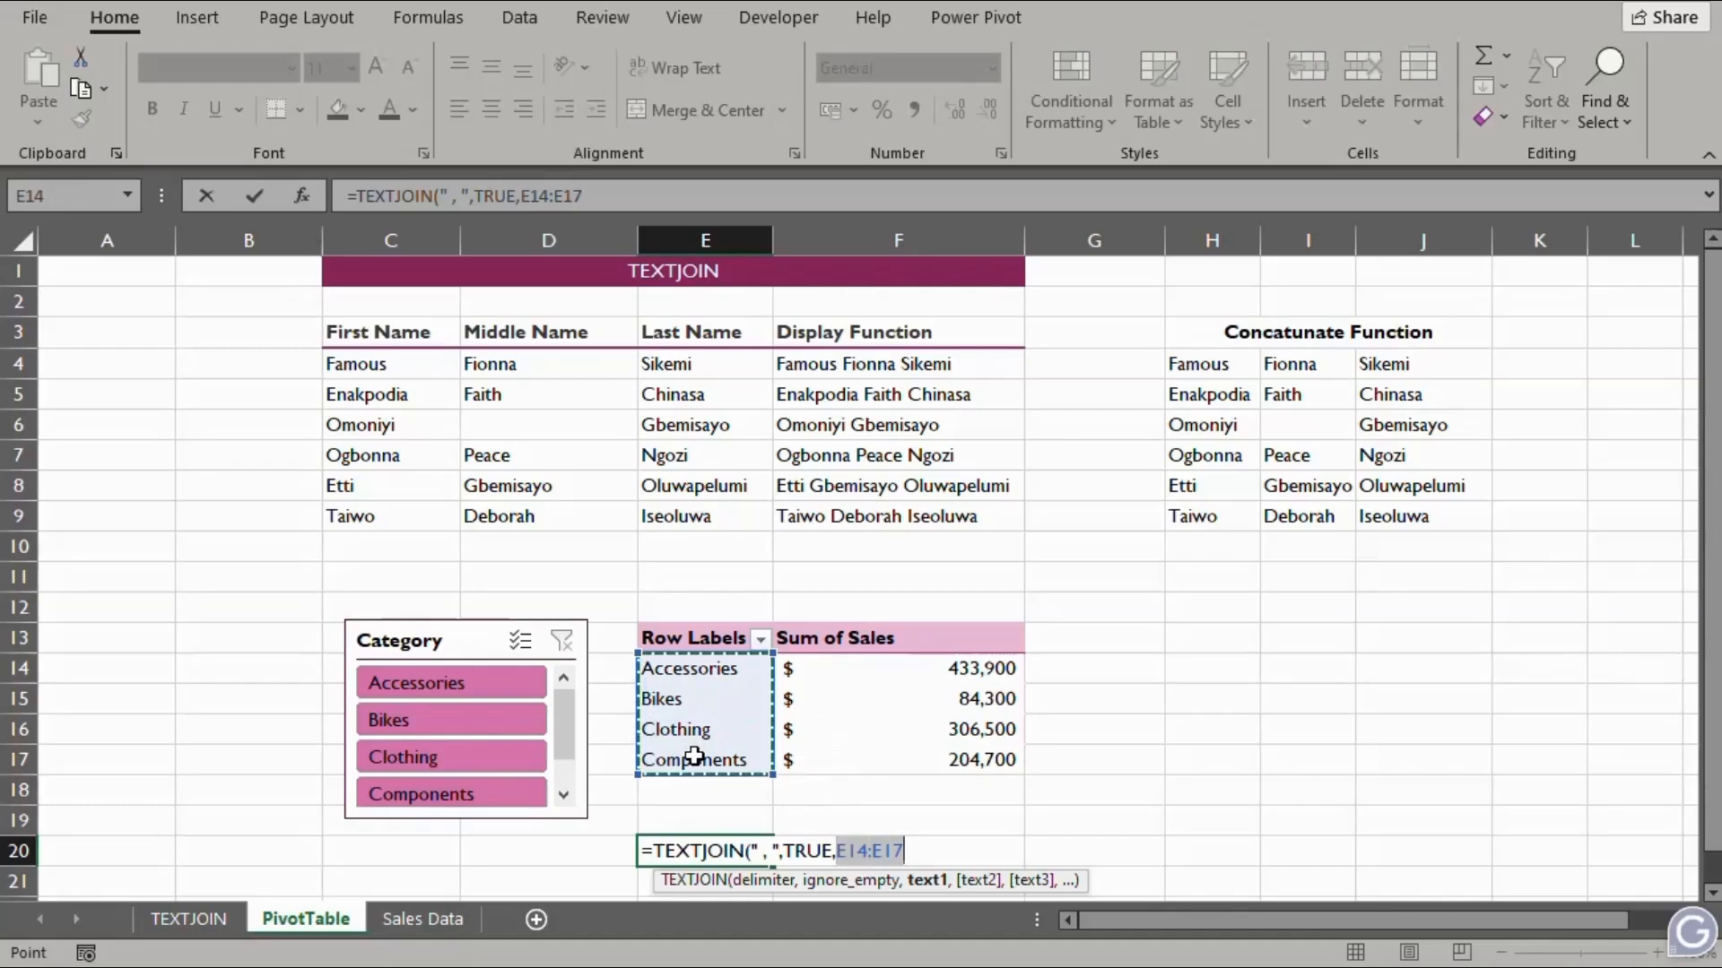
pyautogui.write(')')
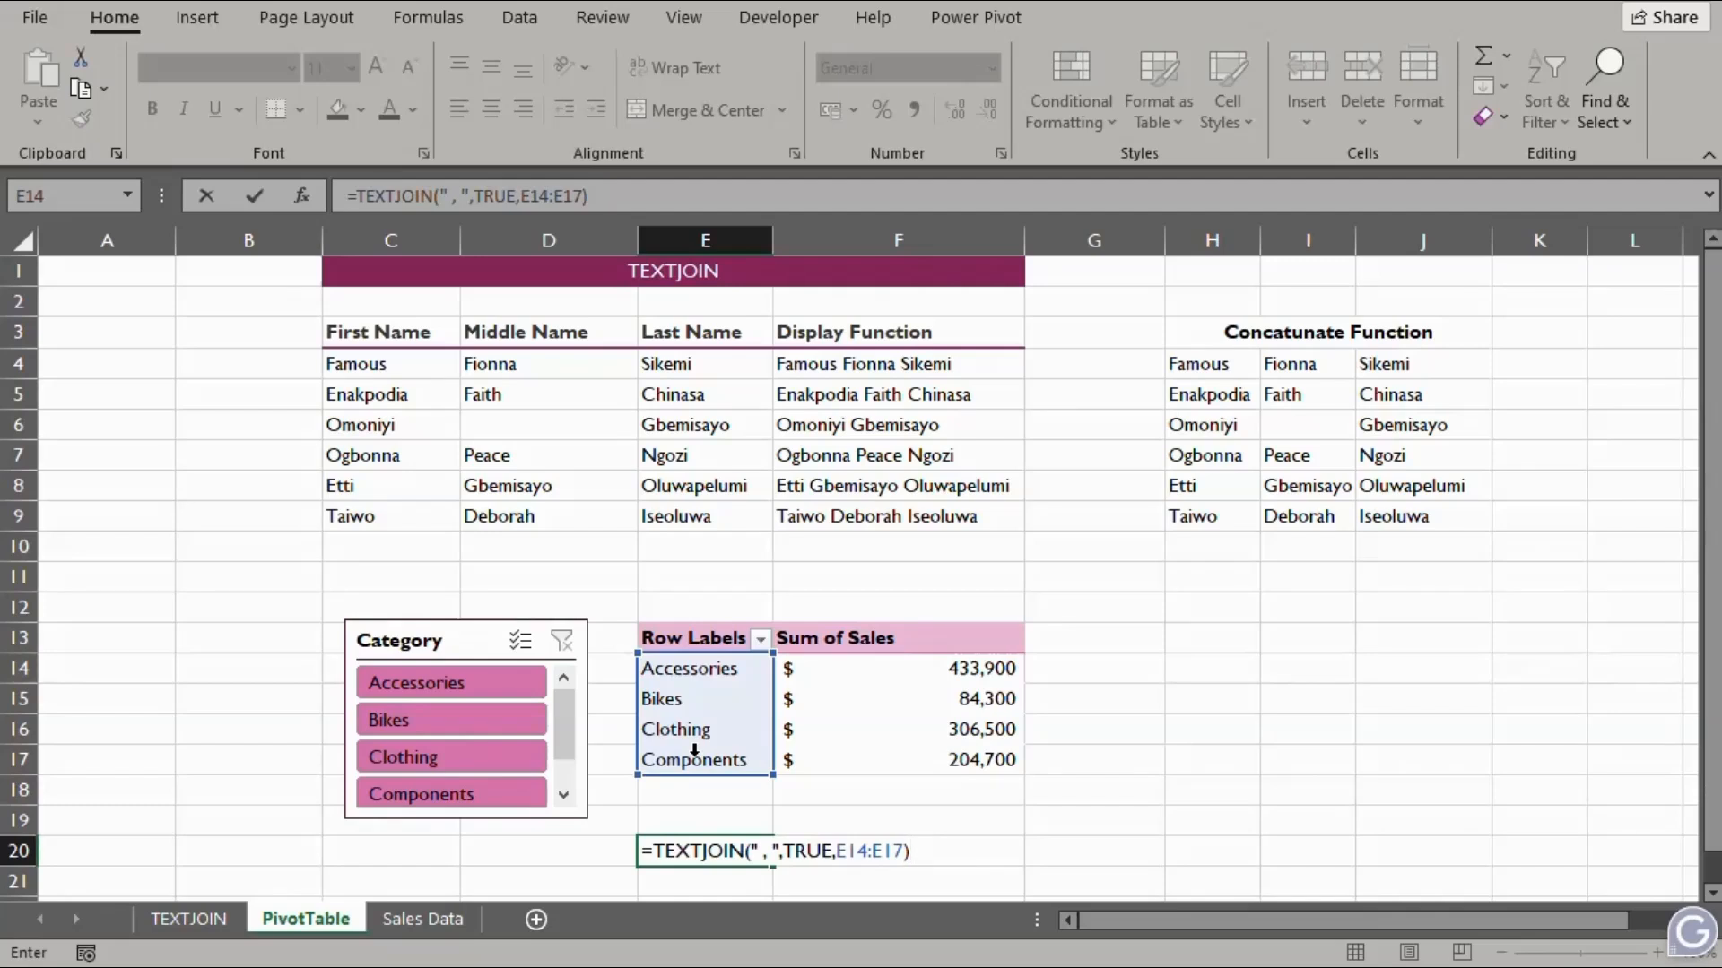
pyautogui.write('&')
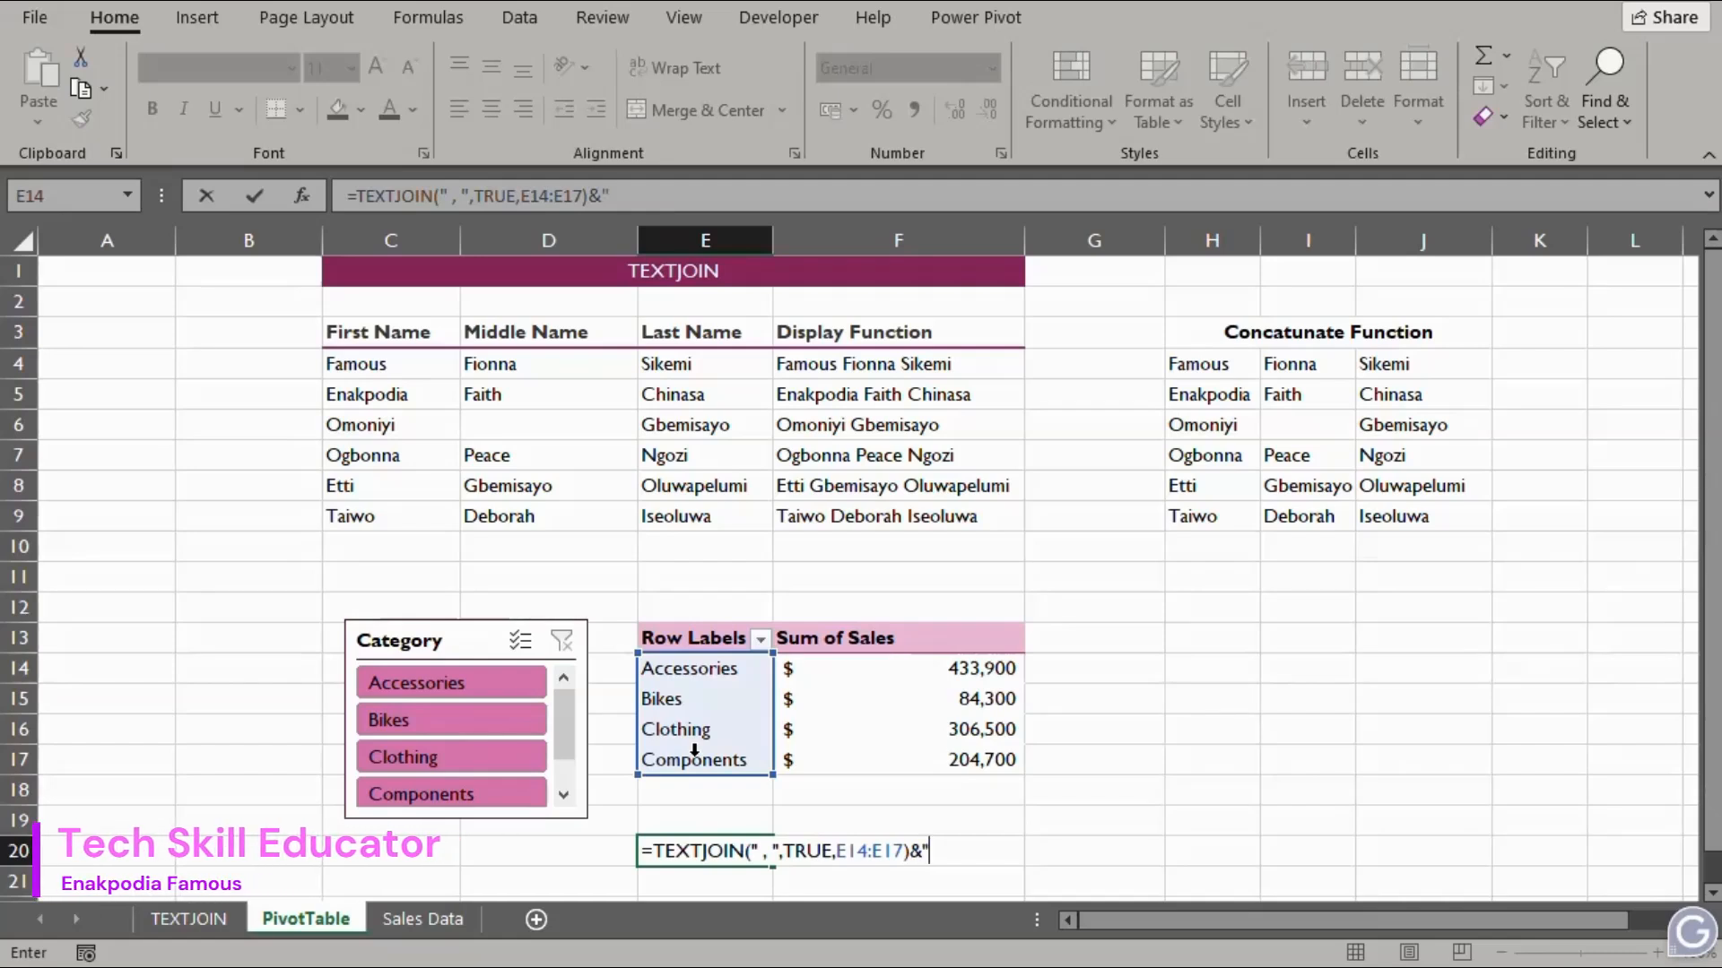
pyautogui.write('"')
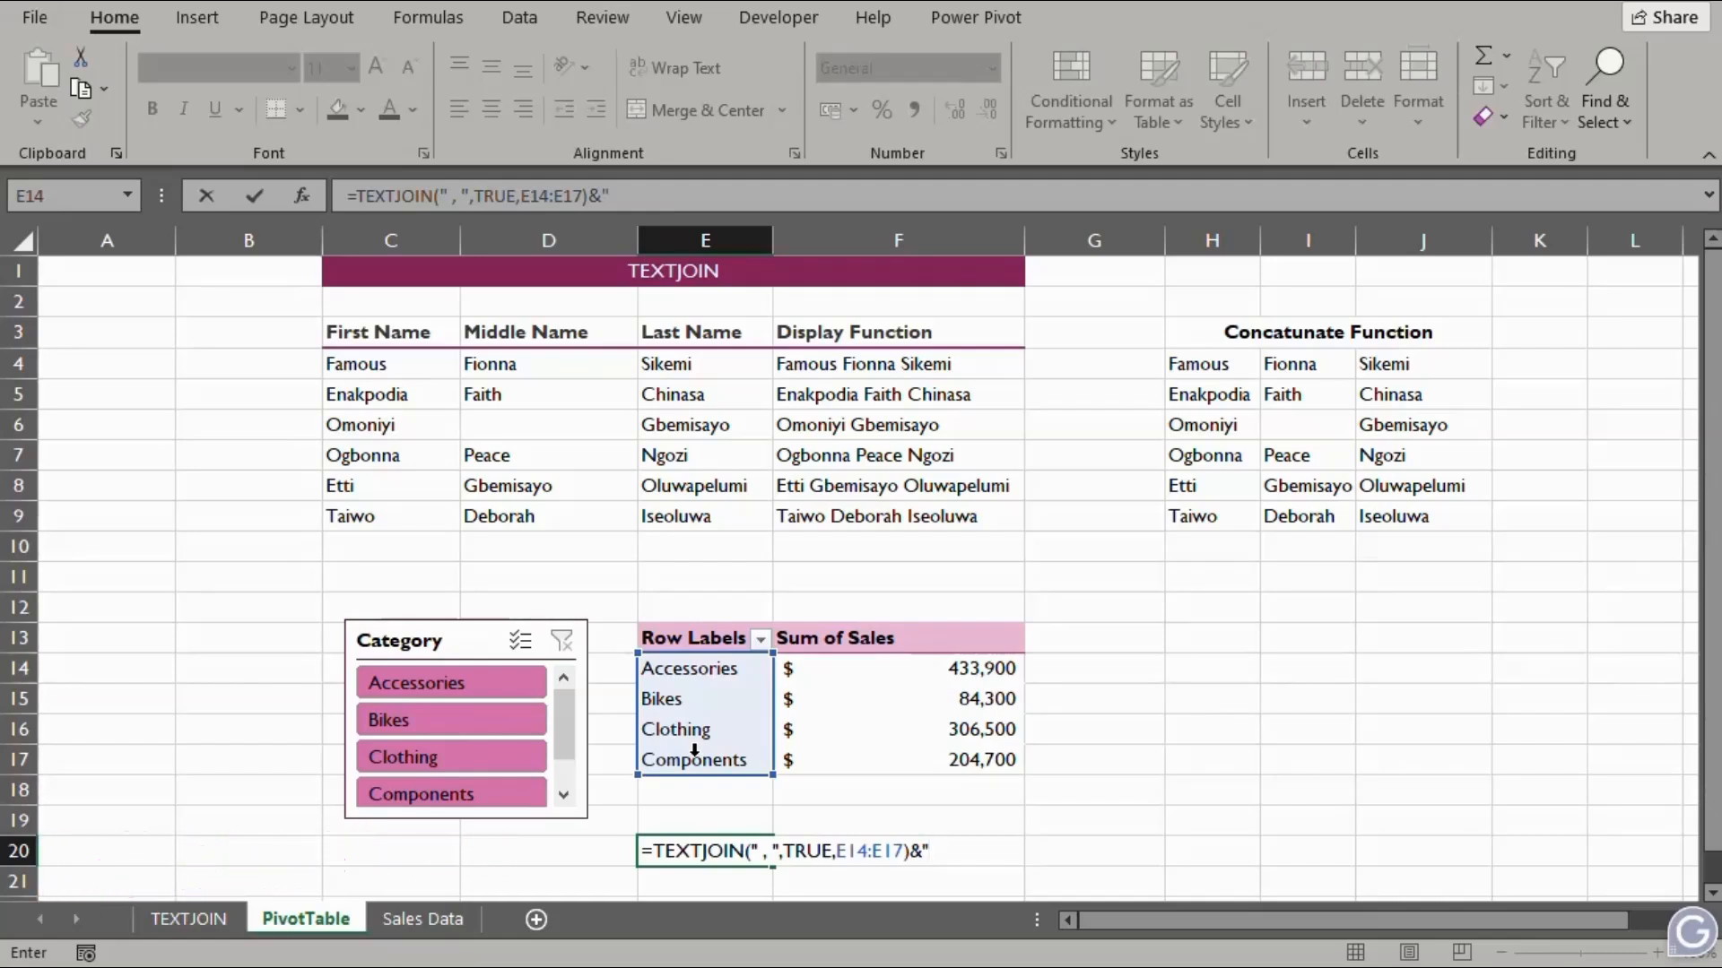
pyautogui.write('_')
pyautogui.write('Sales:"')
pyautogui.press('Return')
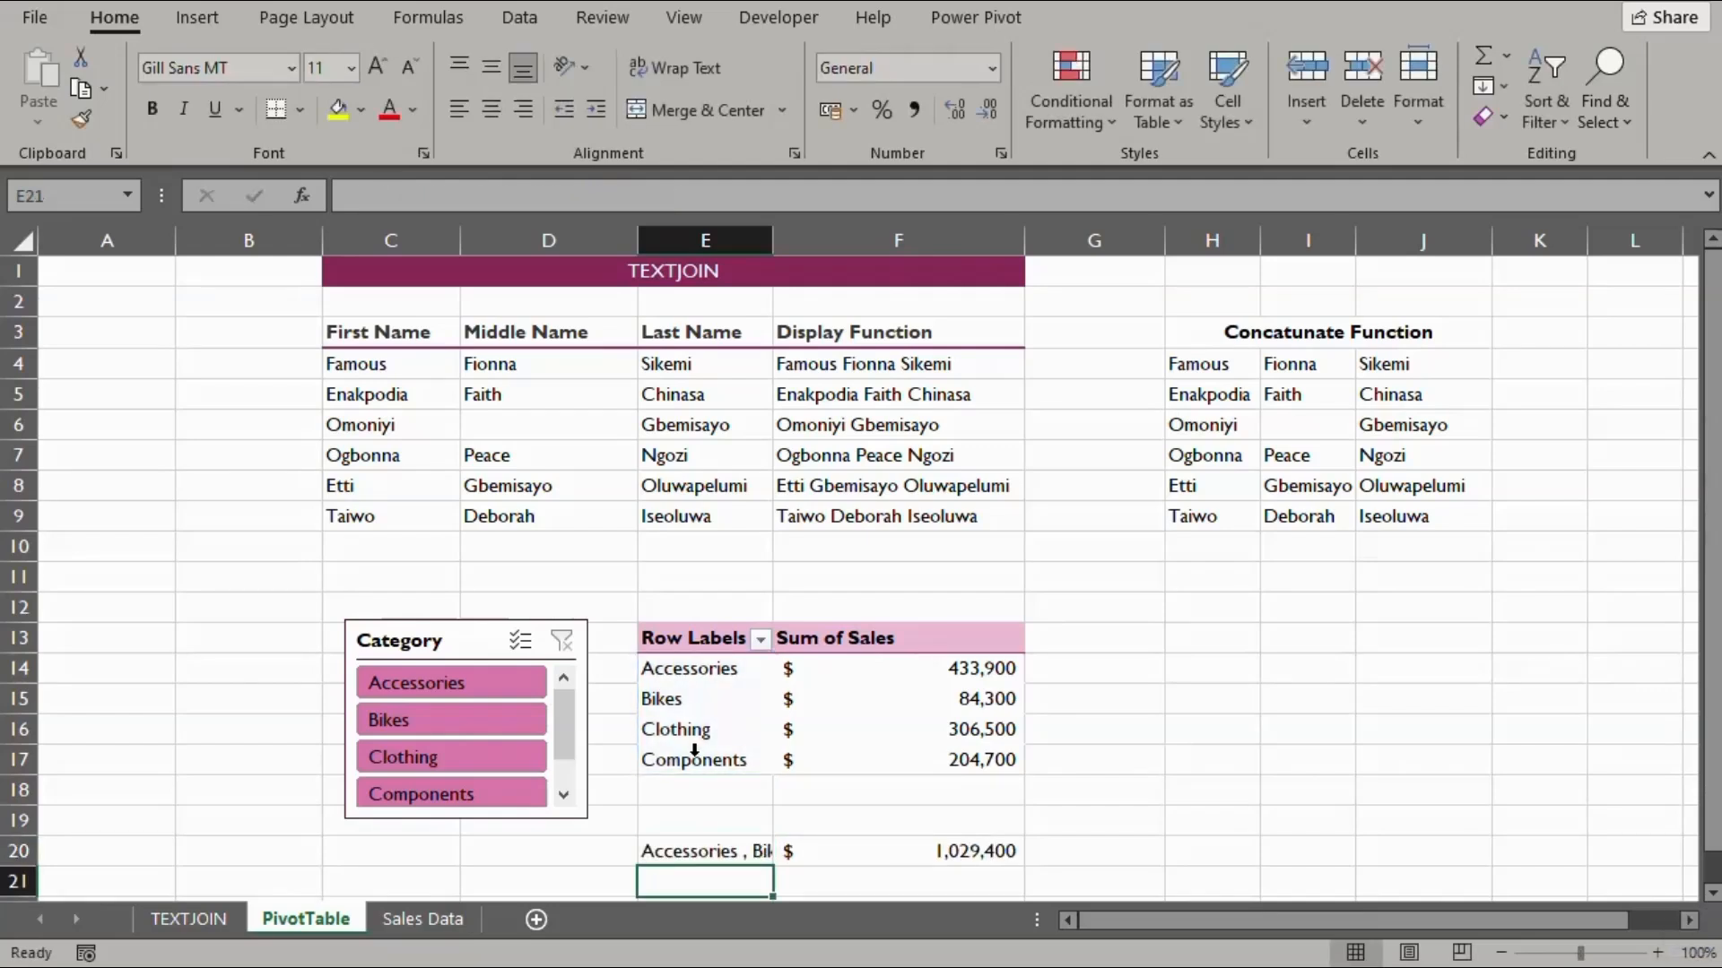
# Move the category label from E20 to C20 and verify =SUM(F14:F17) in F20
pyautogui.click(700, 853)
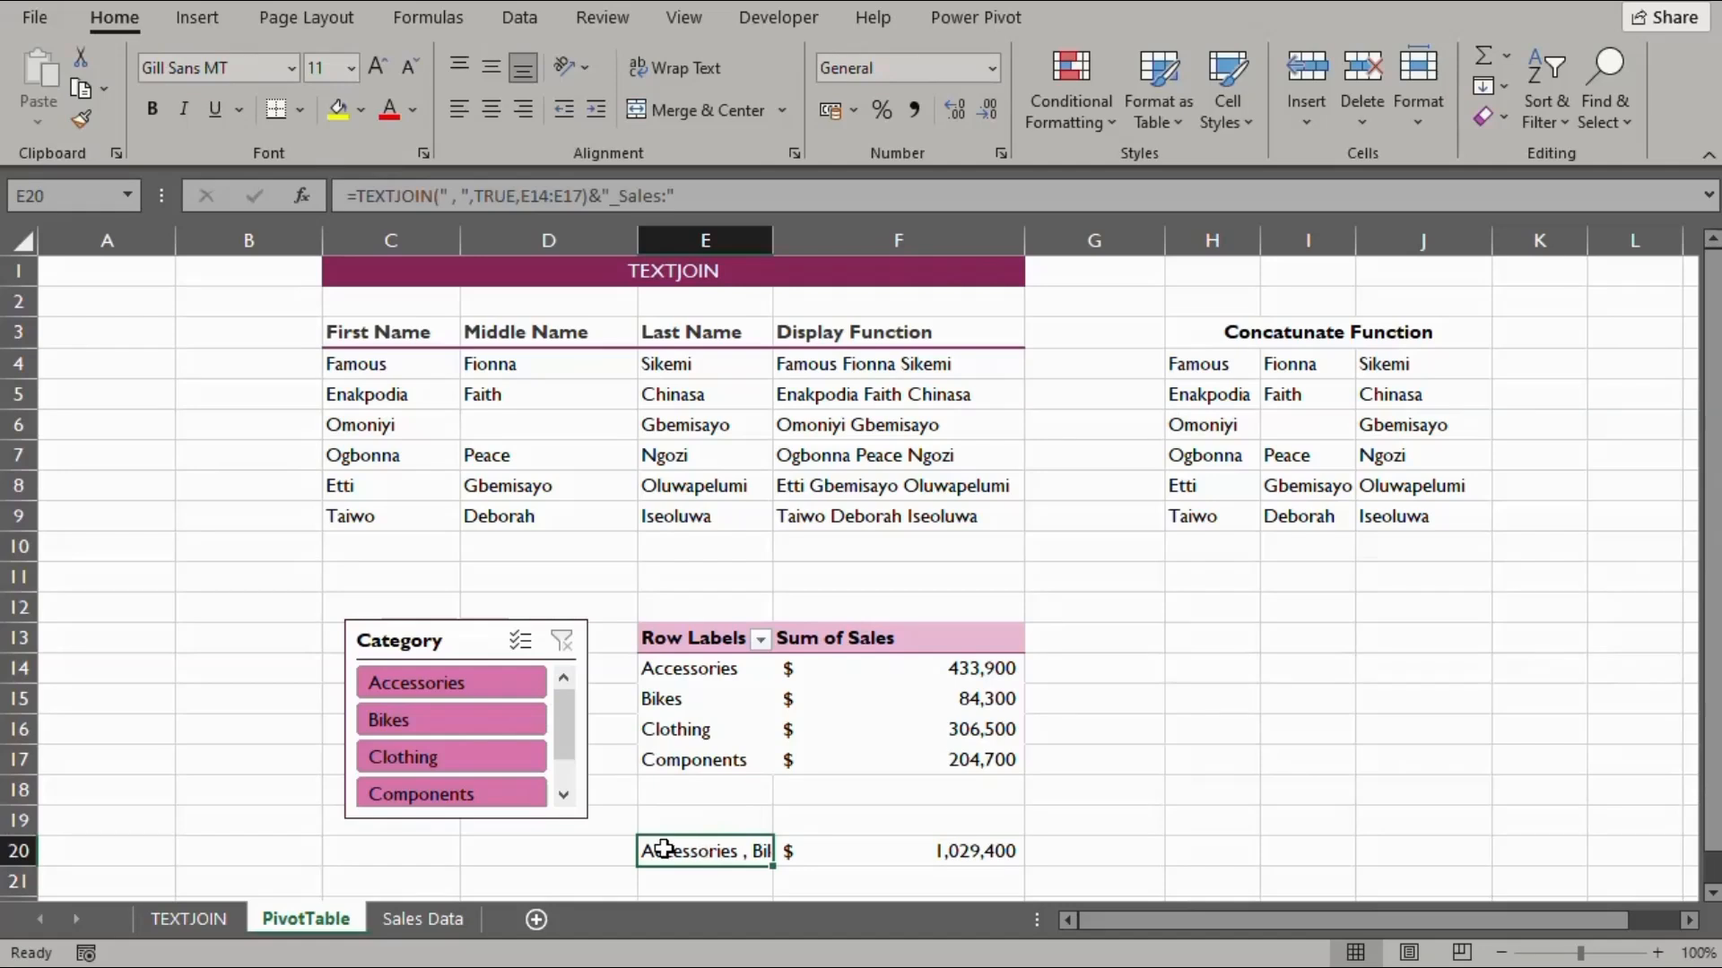
pyautogui.moveTo(638, 850); pyautogui.dragTo(418, 852)
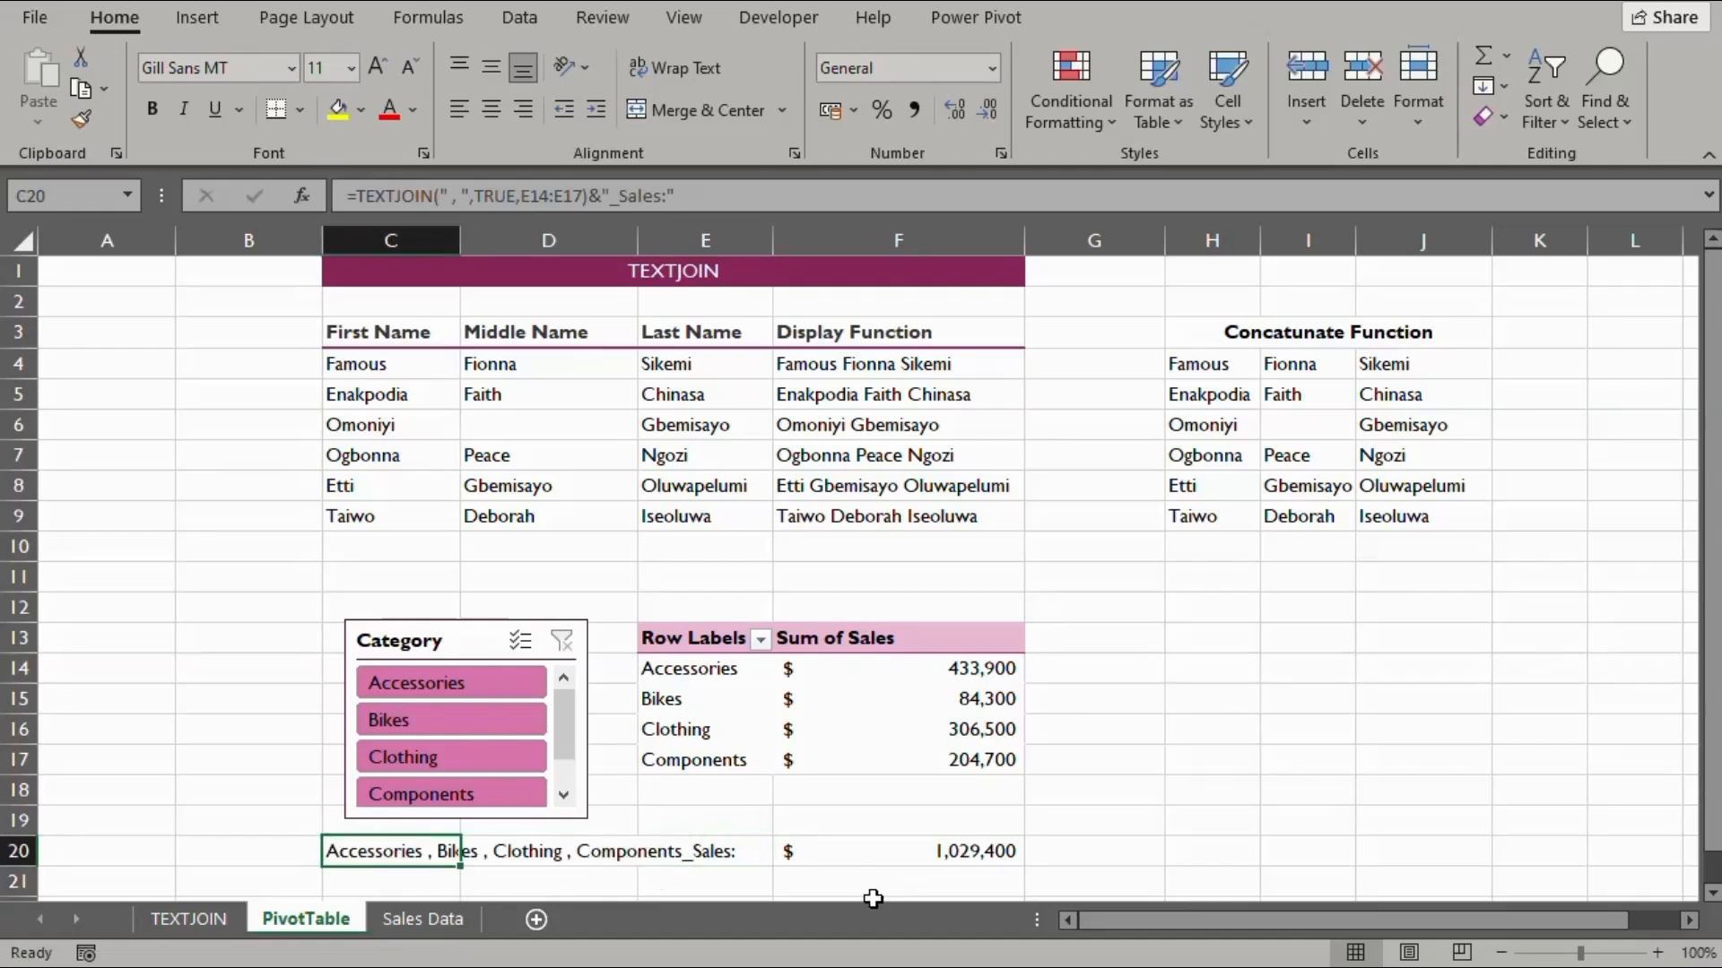
pyautogui.click(840, 884)
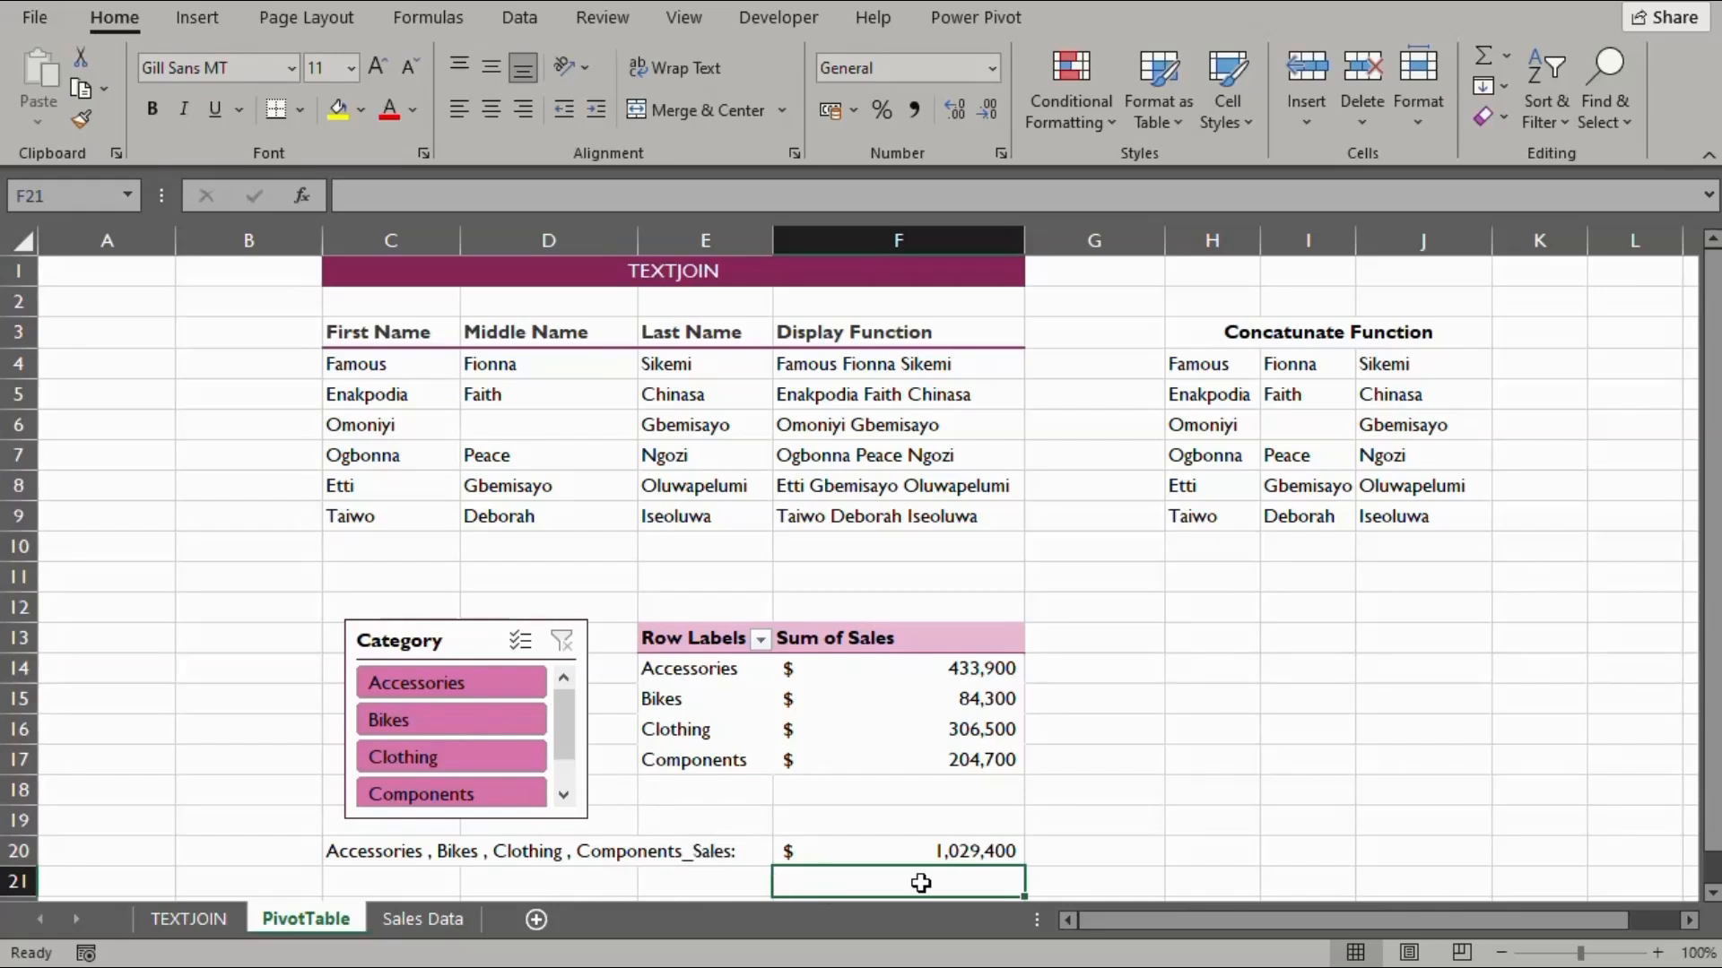
pyautogui.click(887, 851)
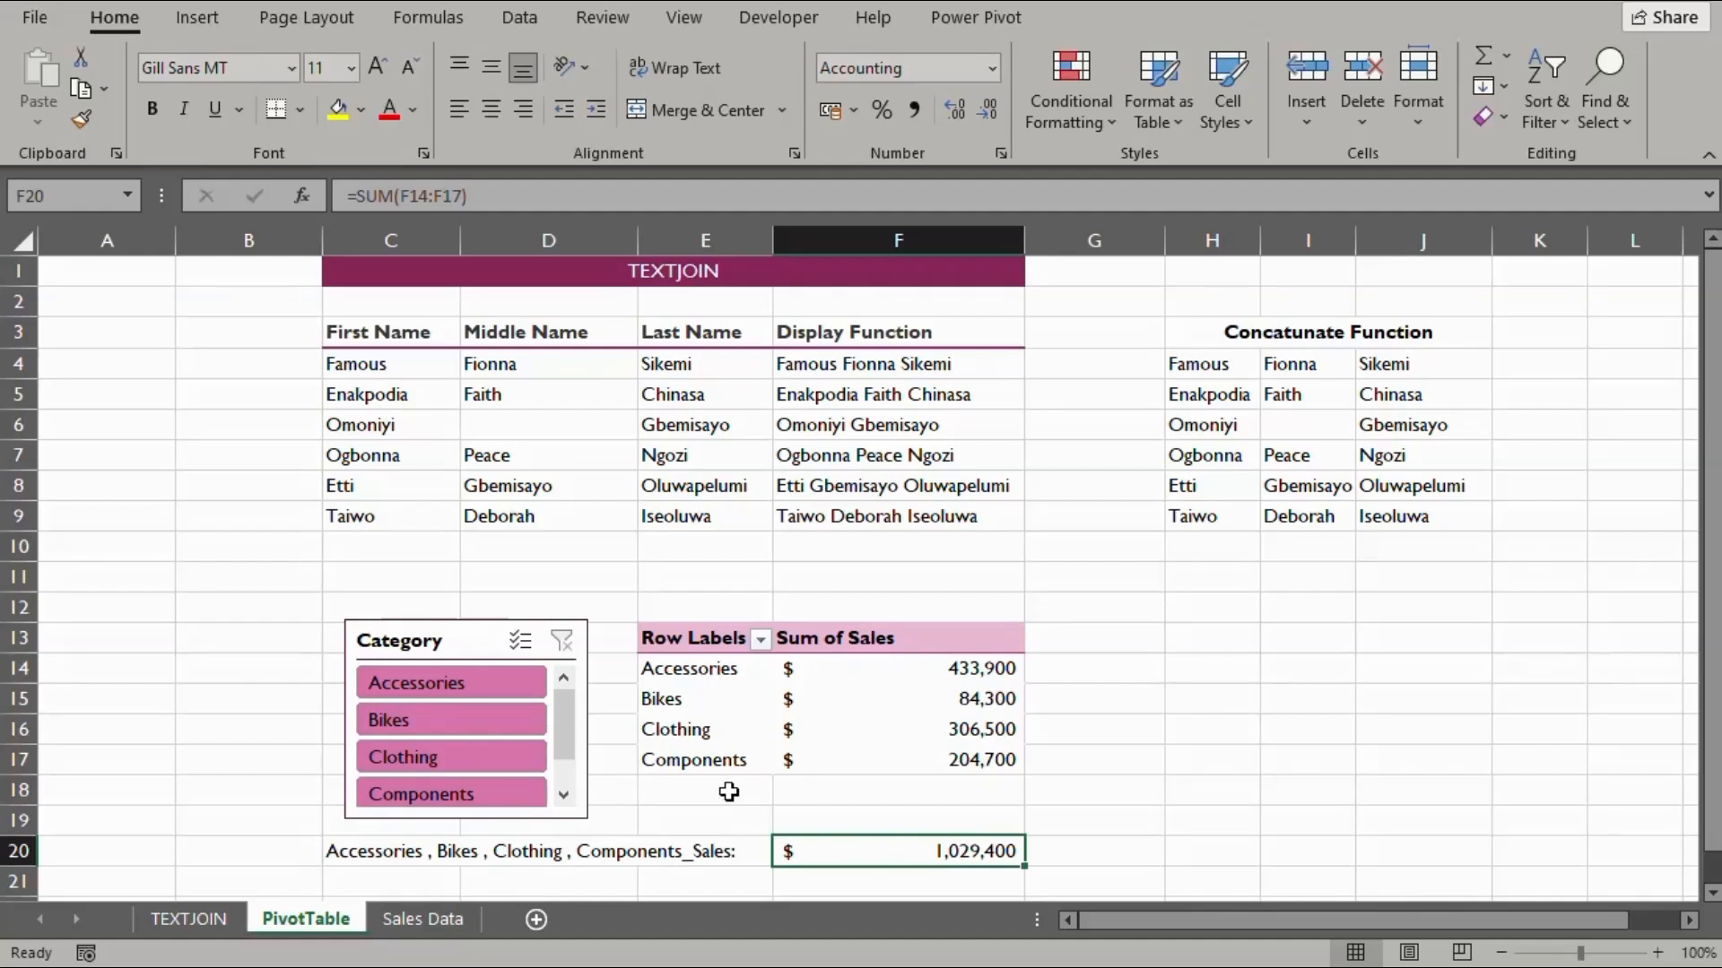
# Filter the pivot to each category in turn: Accessories, Bikes, Clothing, Components
pyautogui.click(424, 683)
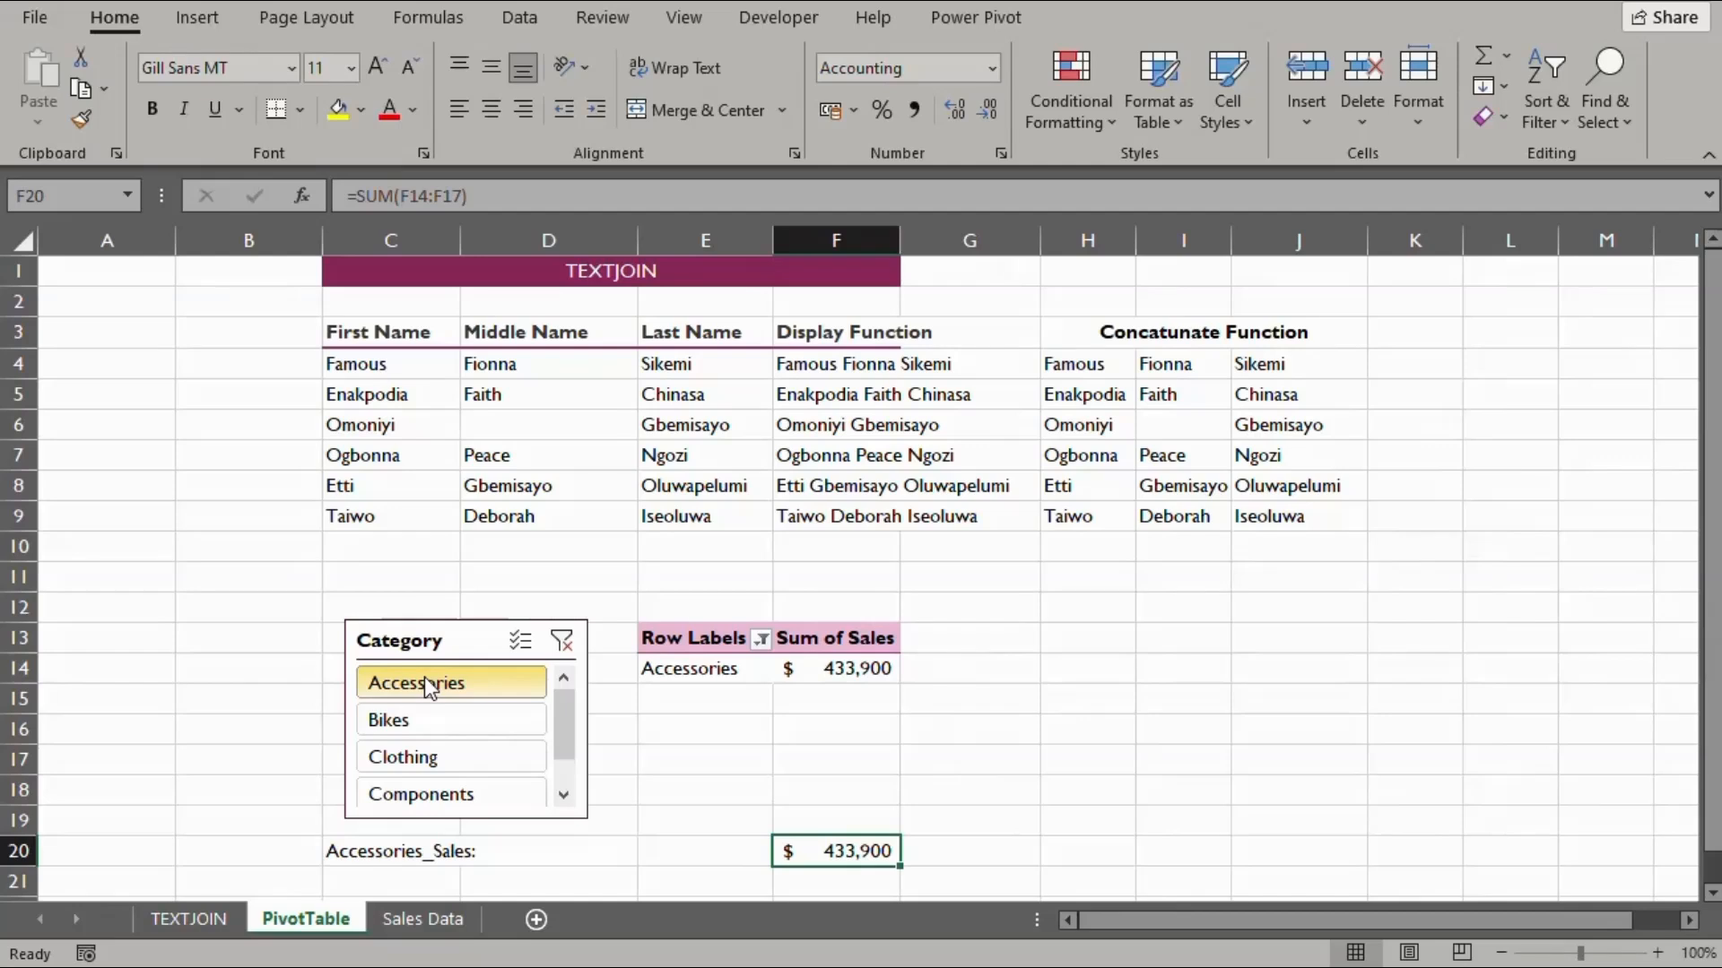
pyautogui.click(421, 718)
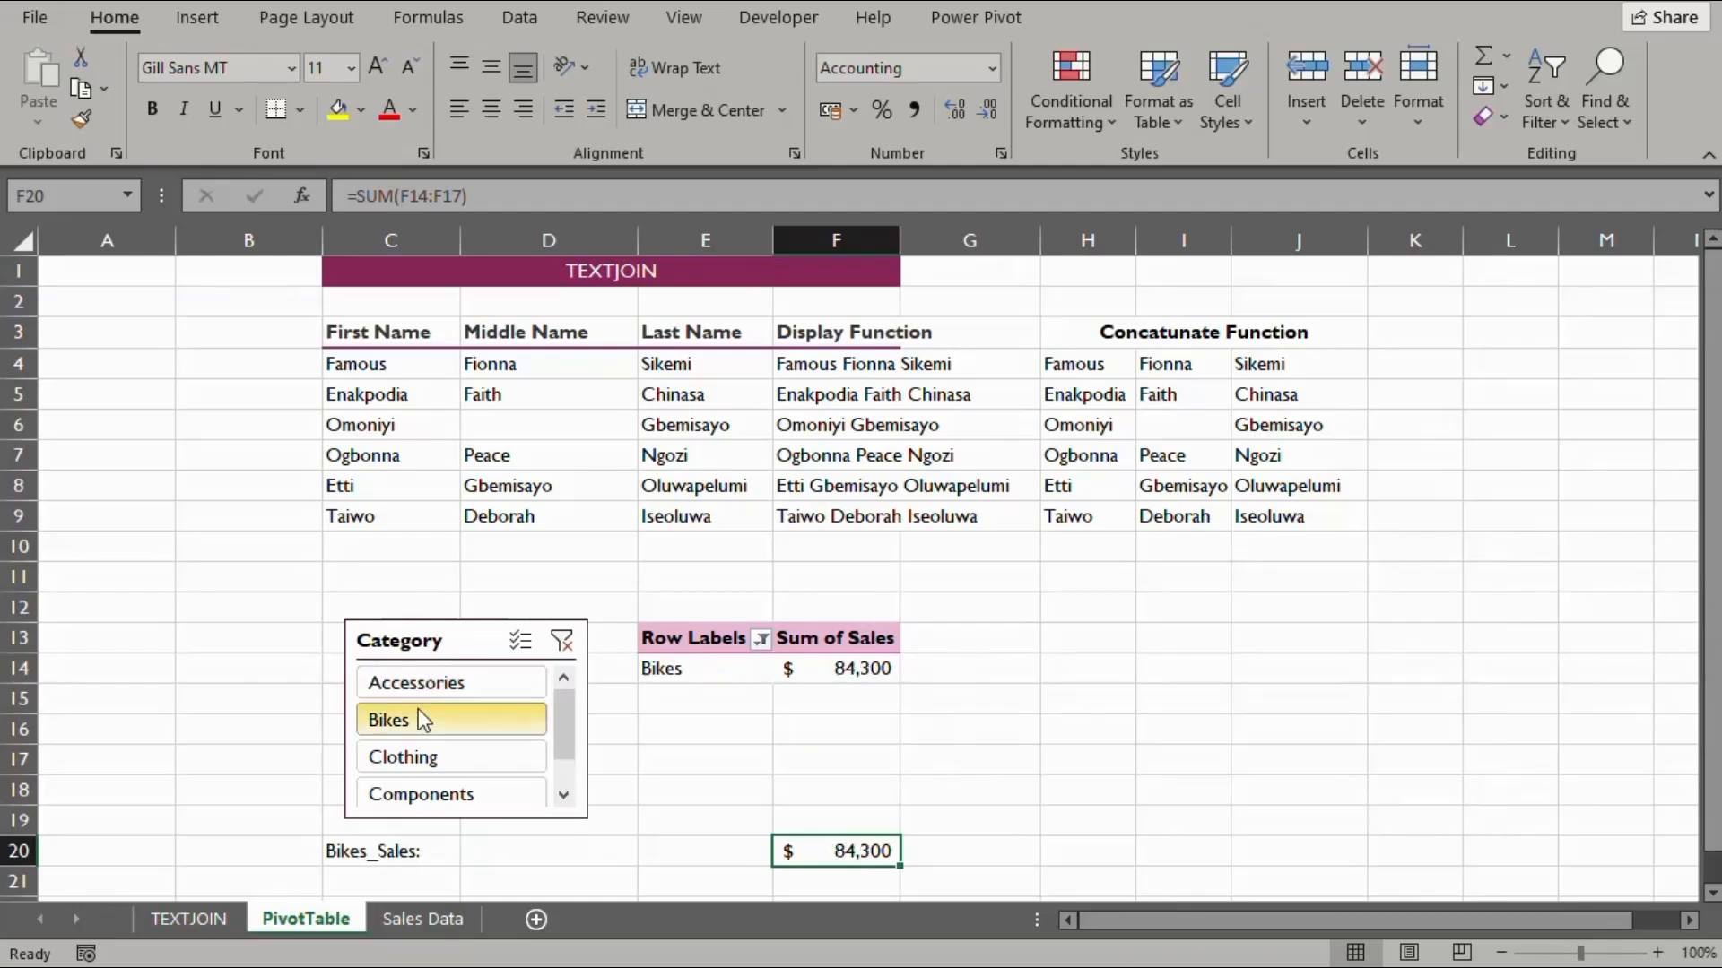
pyautogui.click(423, 756)
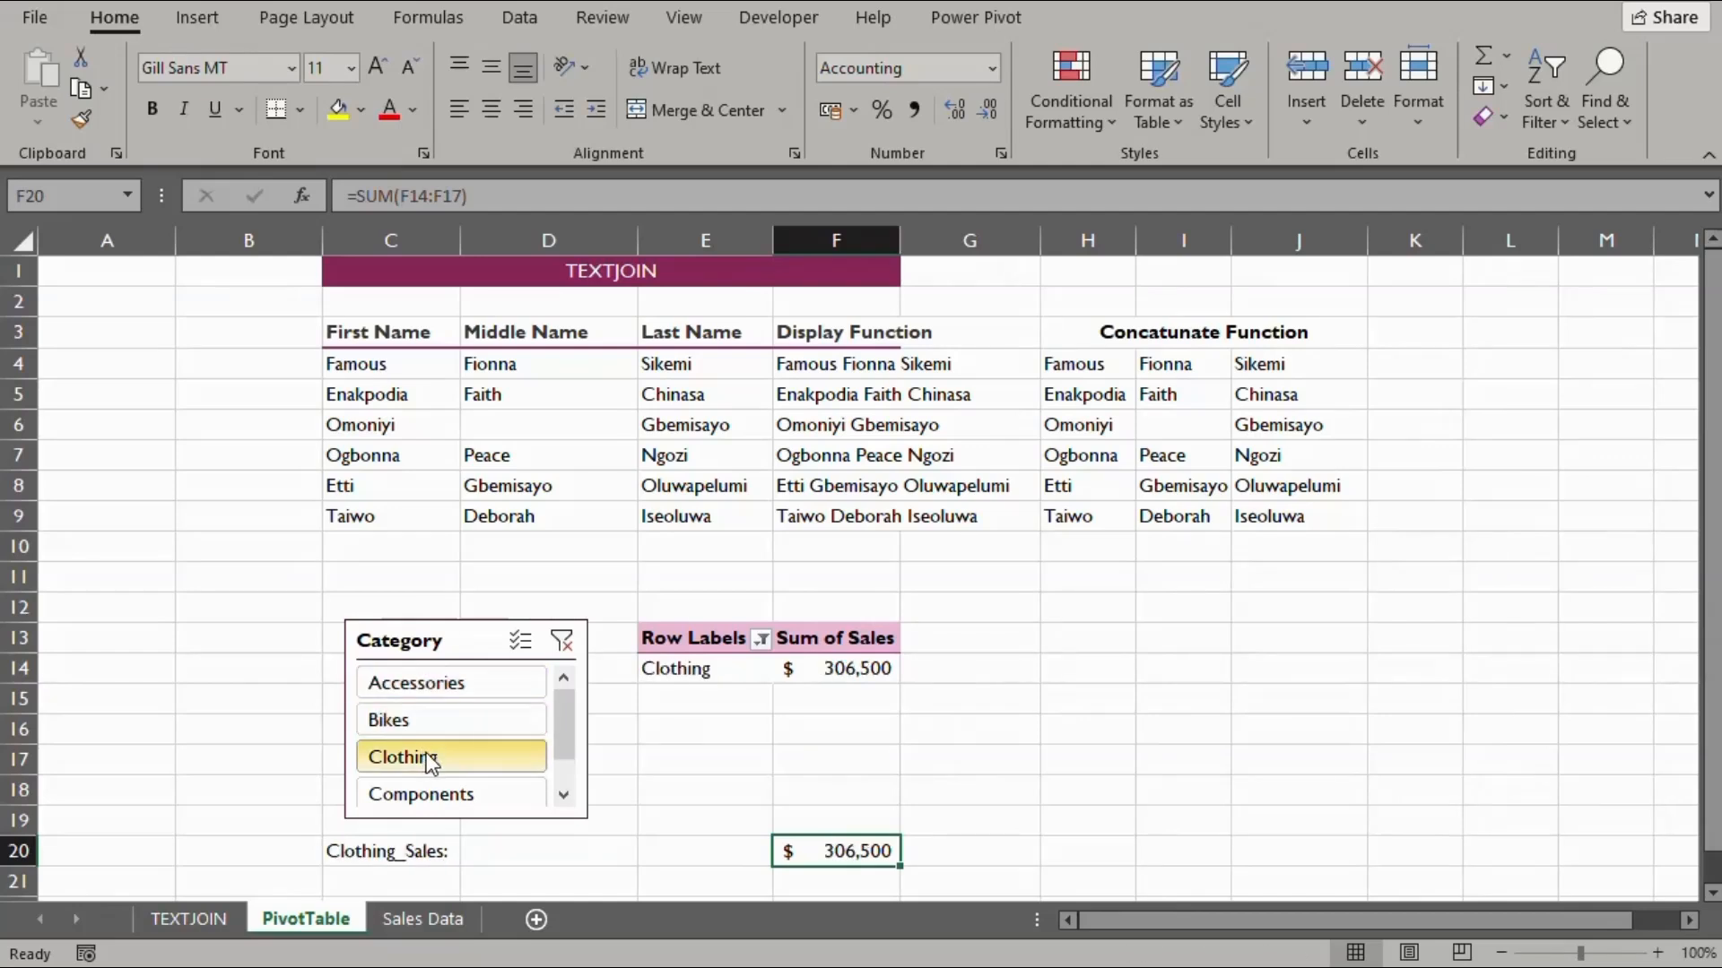
pyautogui.click(432, 794)
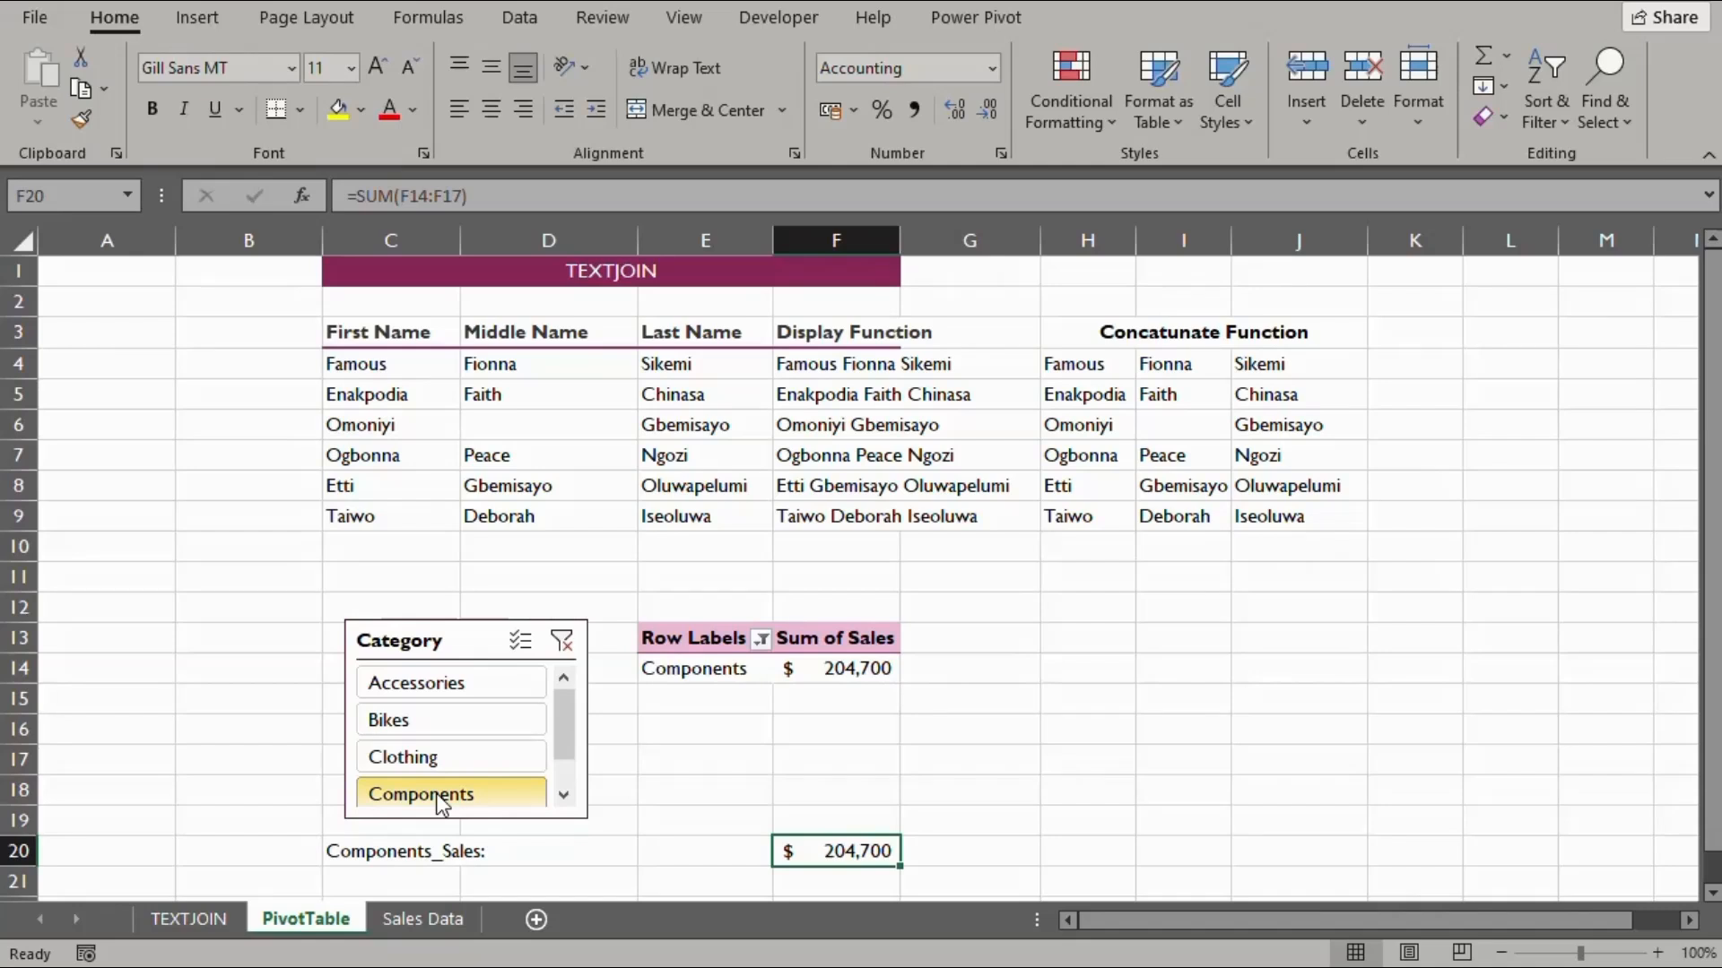
# Select Accessories and Bikes in the slicer, giving "Accessories , Bikes_Sales:" with $518,200
pyautogui.click(398, 689)
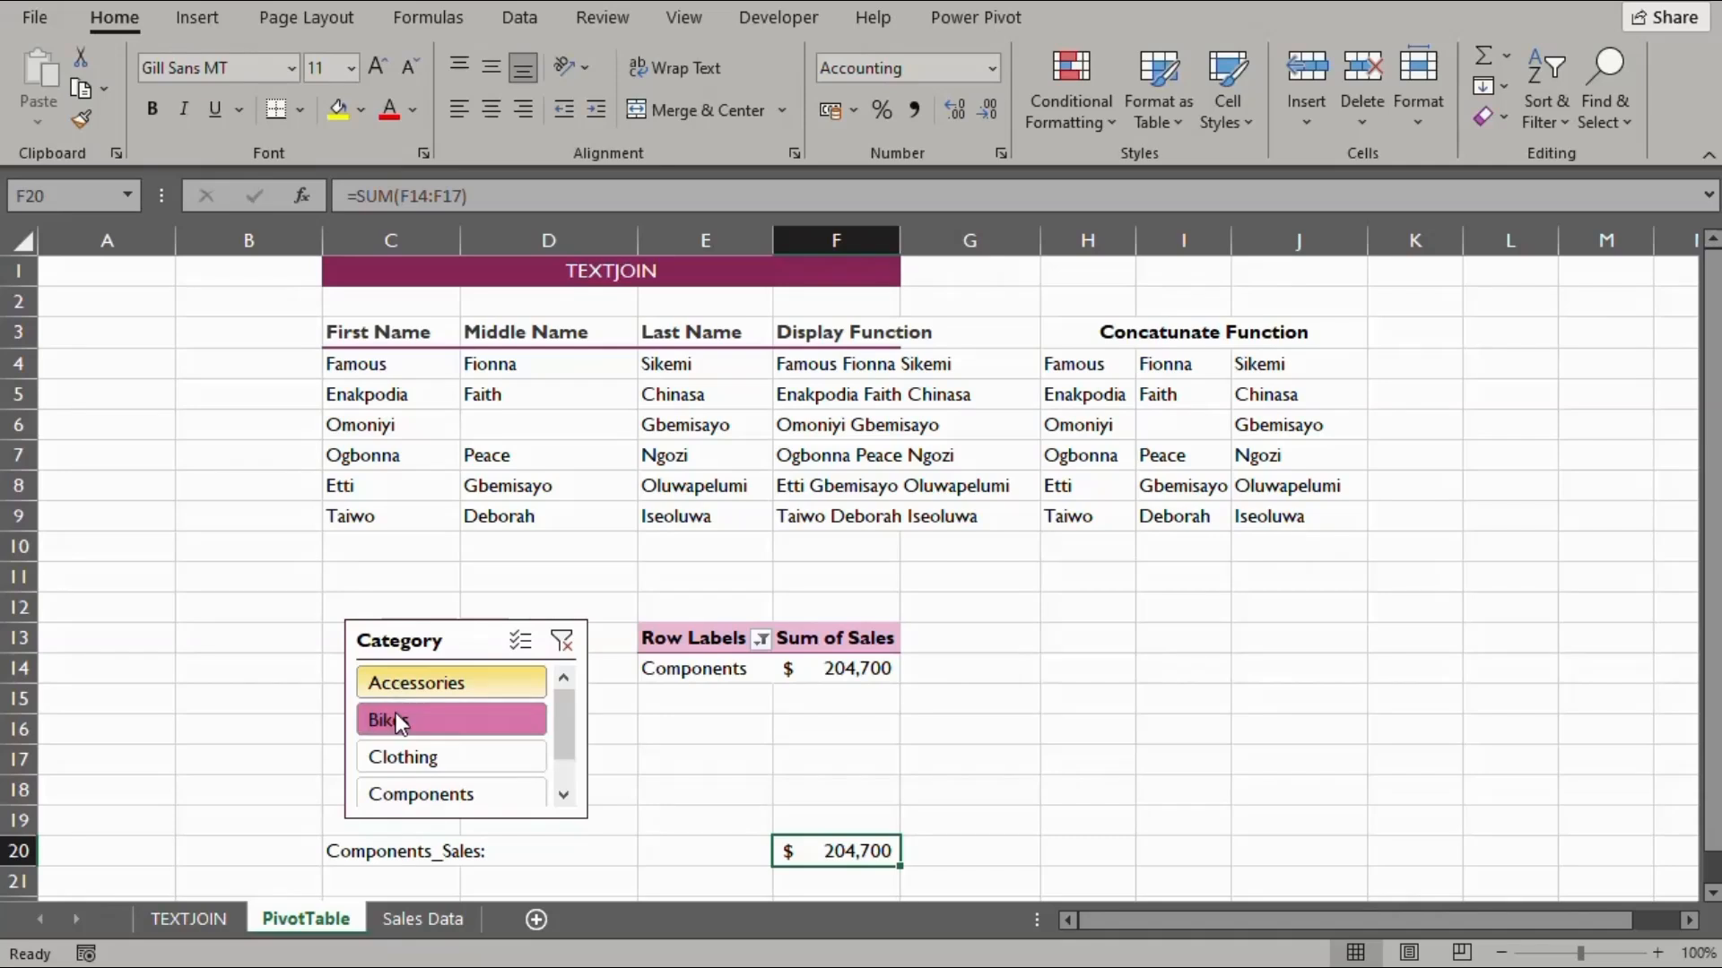
pyautogui.keyDown('ctrl'); pyautogui.click(395, 713); pyautogui.keyUp('ctrl')
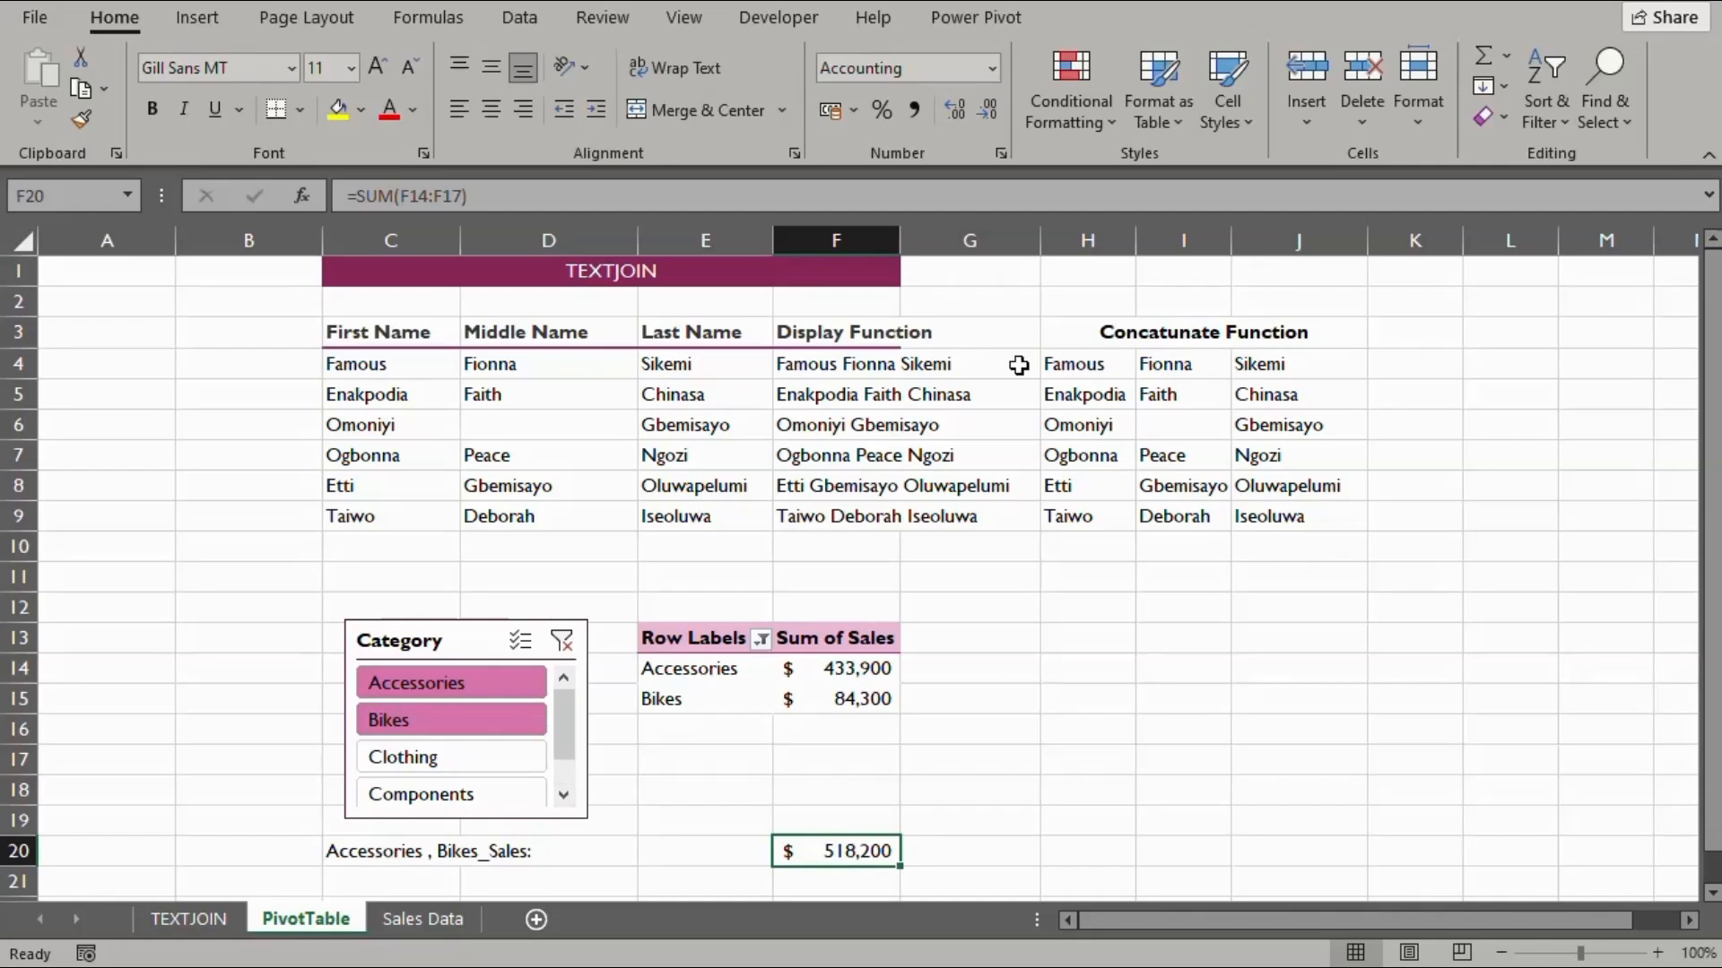
pyautogui.click(685, 14)
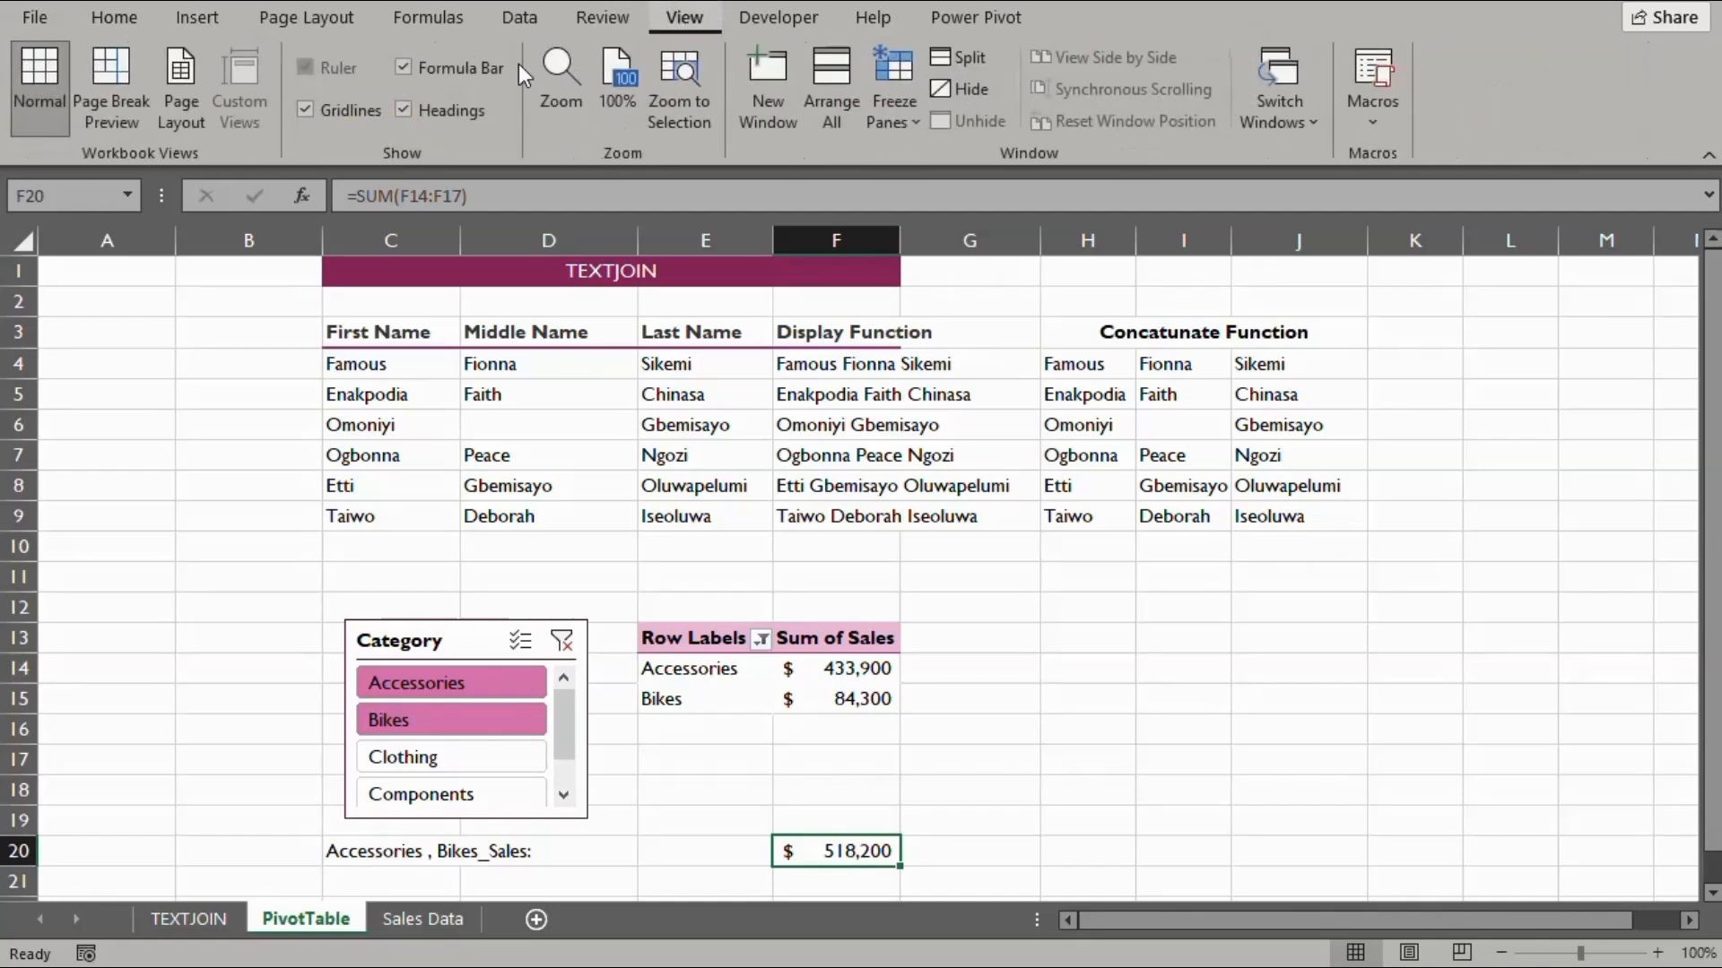
# Uncheck Gridlines in the View tab's Show group
pyautogui.click(305, 108)
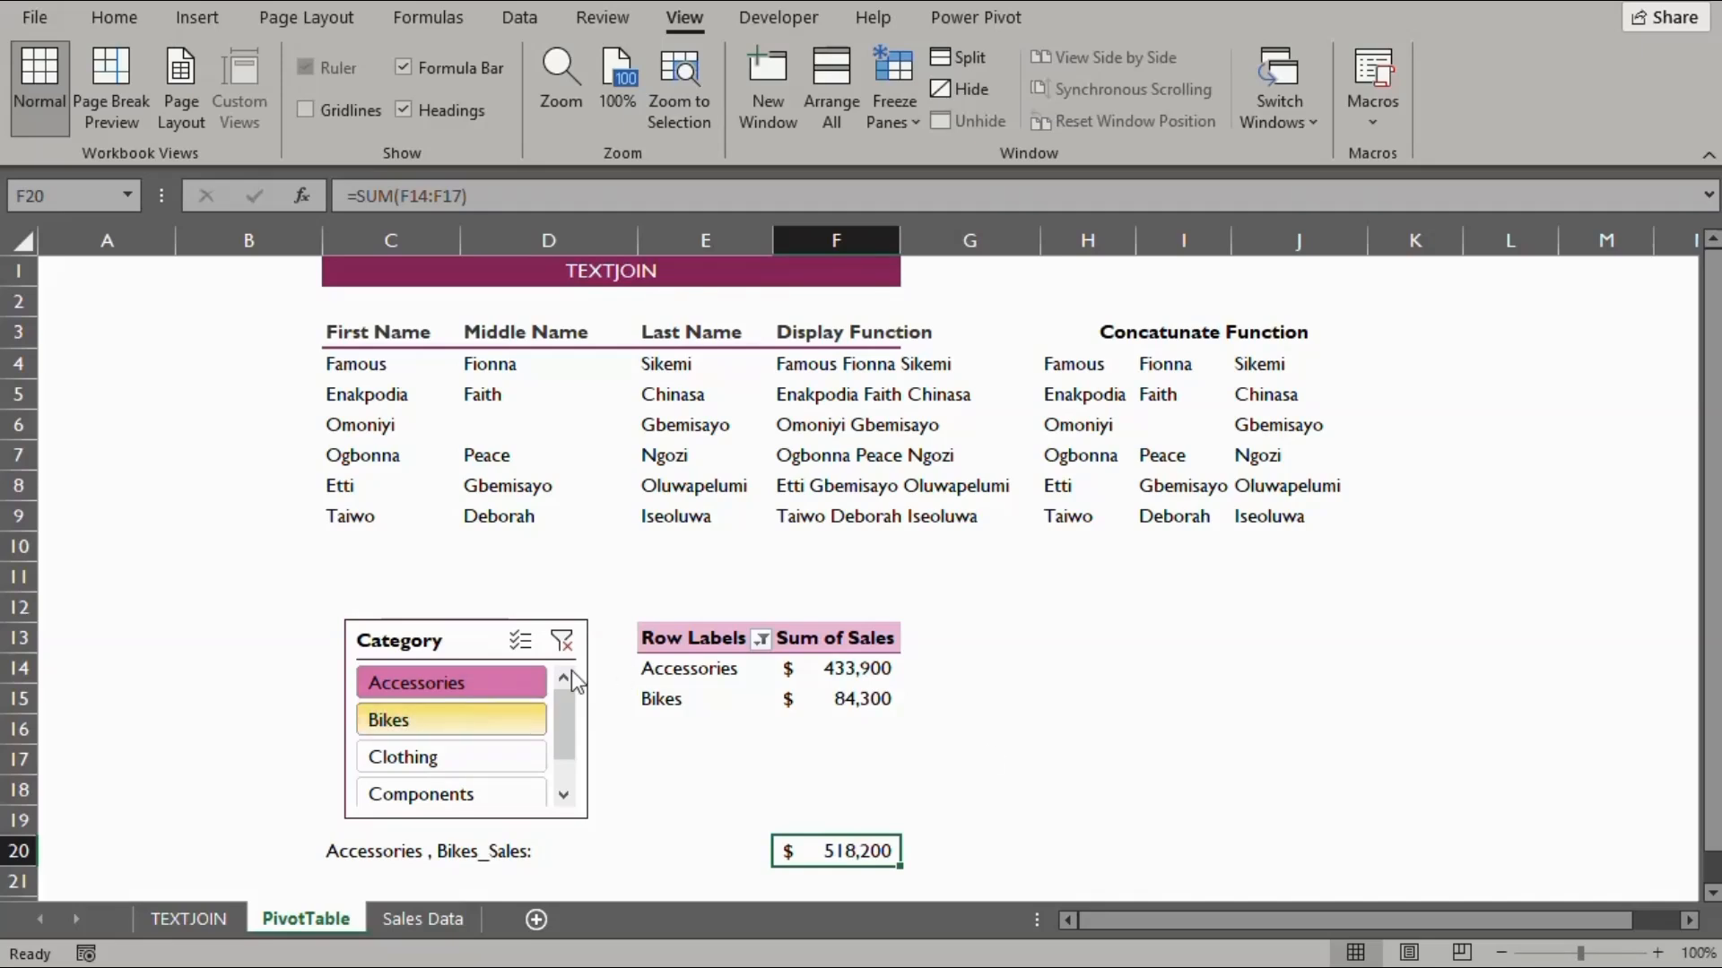
# Filter the Category slicer to Bikes, Clothing and Components
pyautogui.click(405, 724)
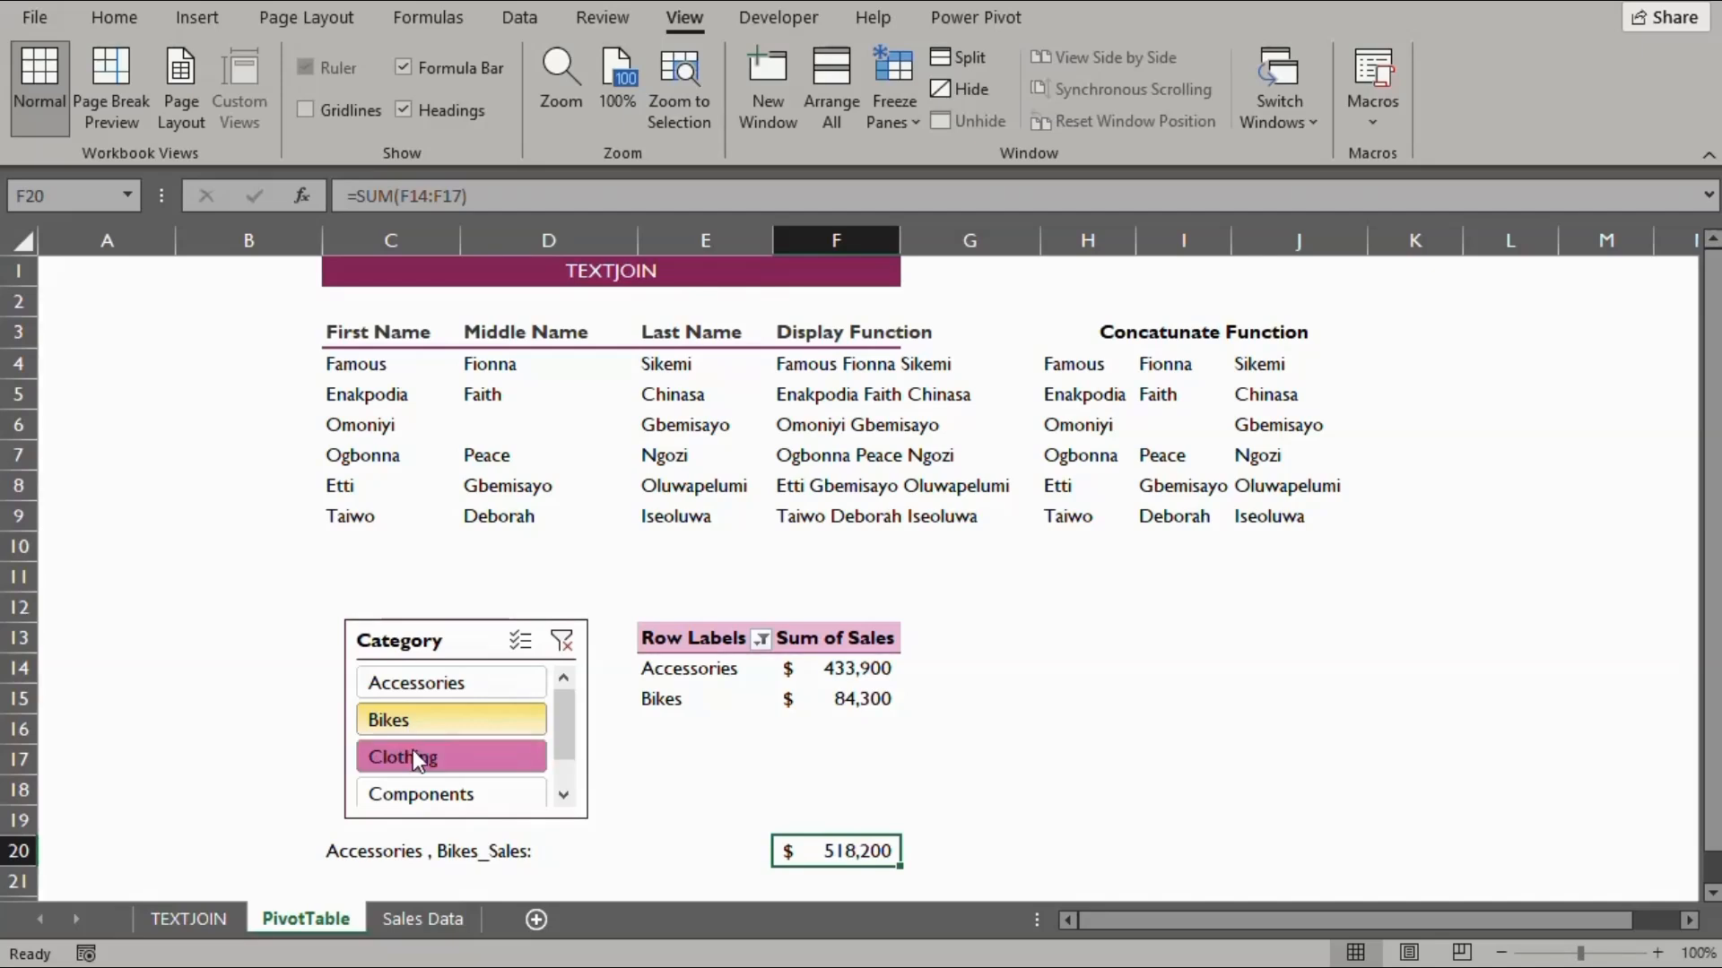
pyautogui.moveTo(412, 749); pyautogui.dragTo(422, 788)
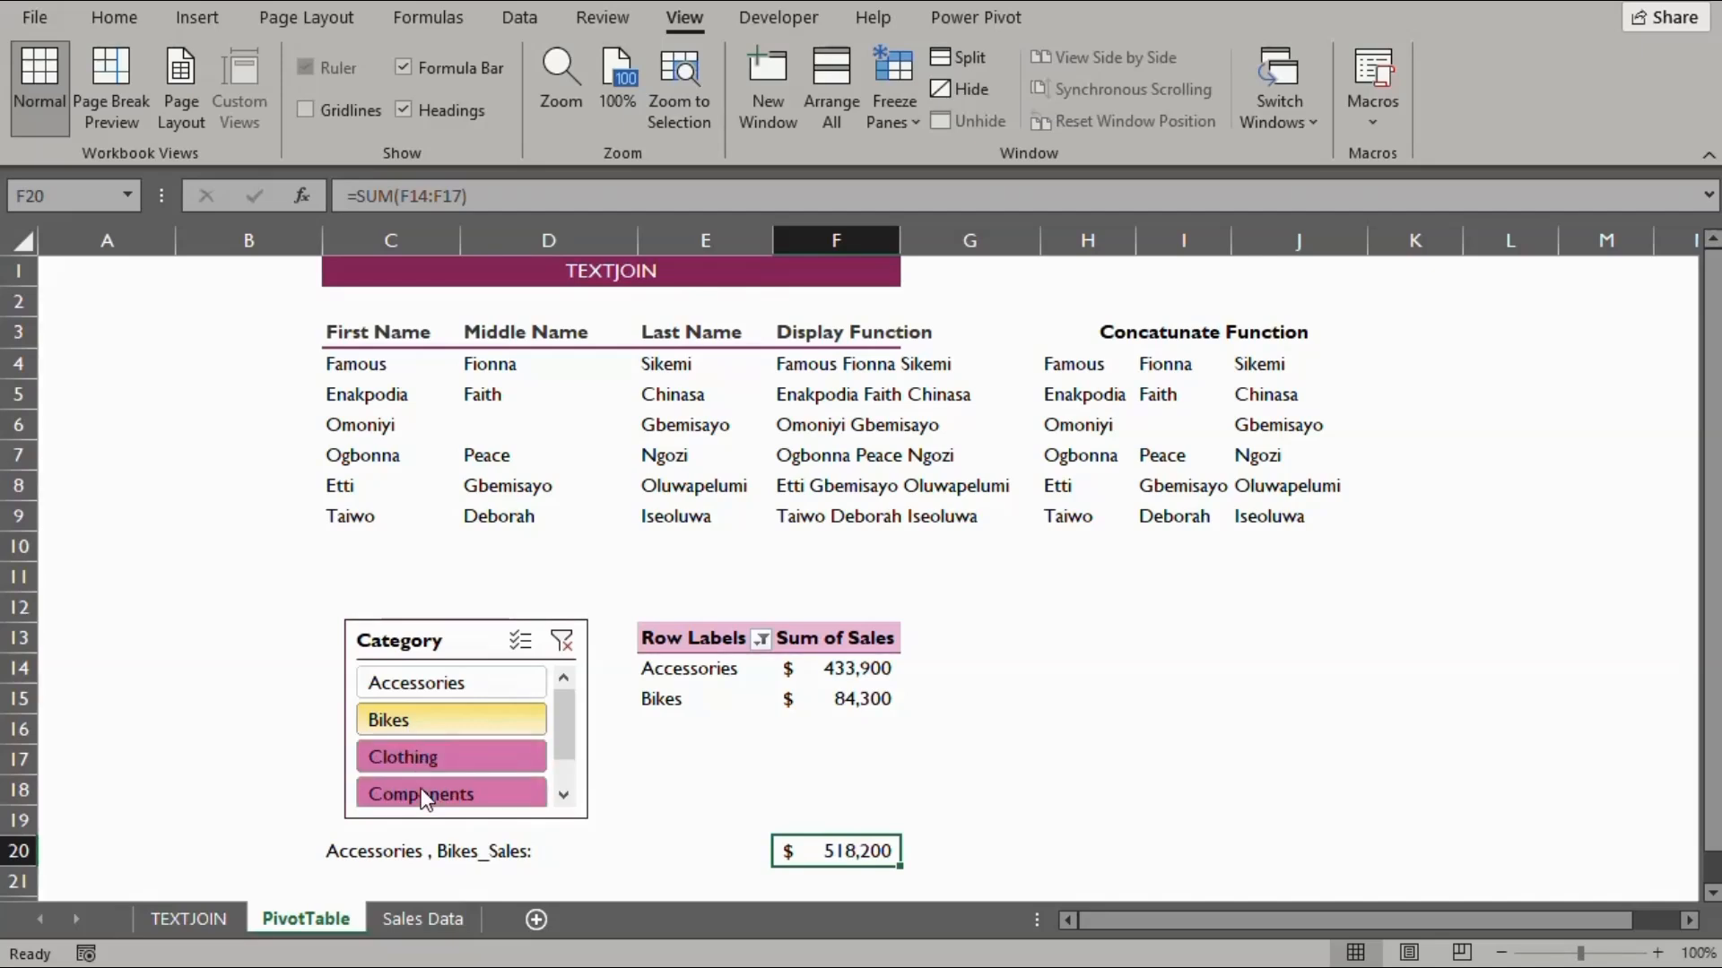
pyautogui.moveTo(421, 788); pyautogui.dragTo(422, 788)
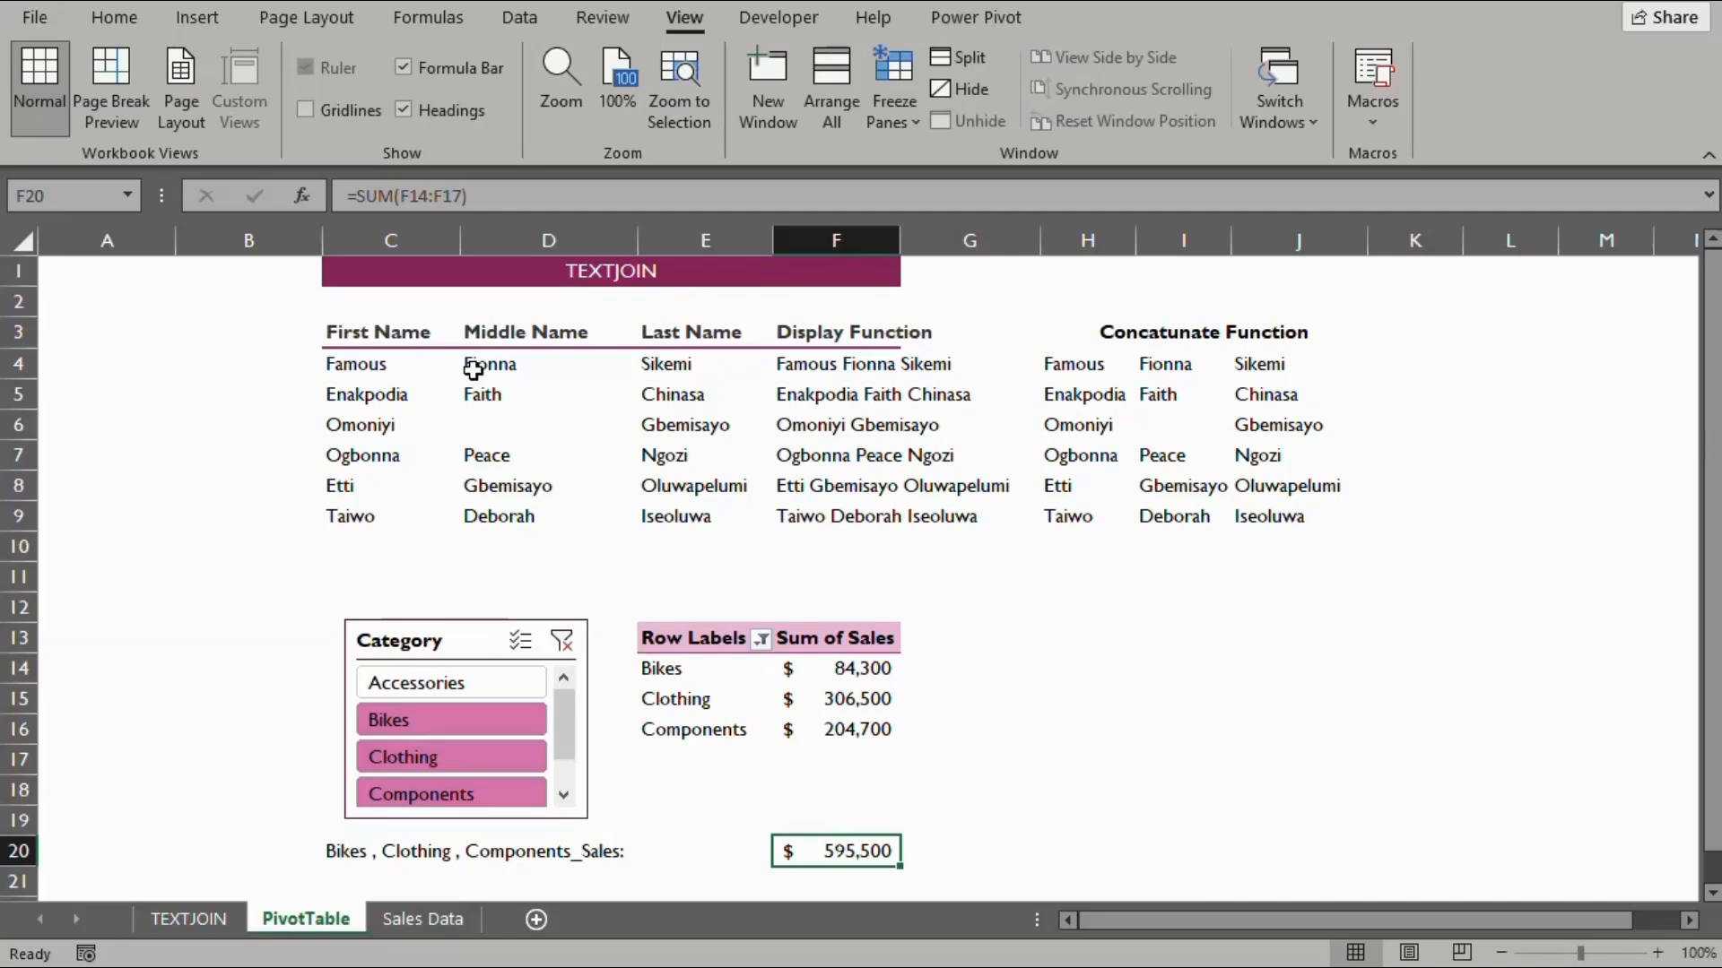
# Clear the Category slicer filter so all four categories and $1,029,400 show
pyautogui.click(415, 684)
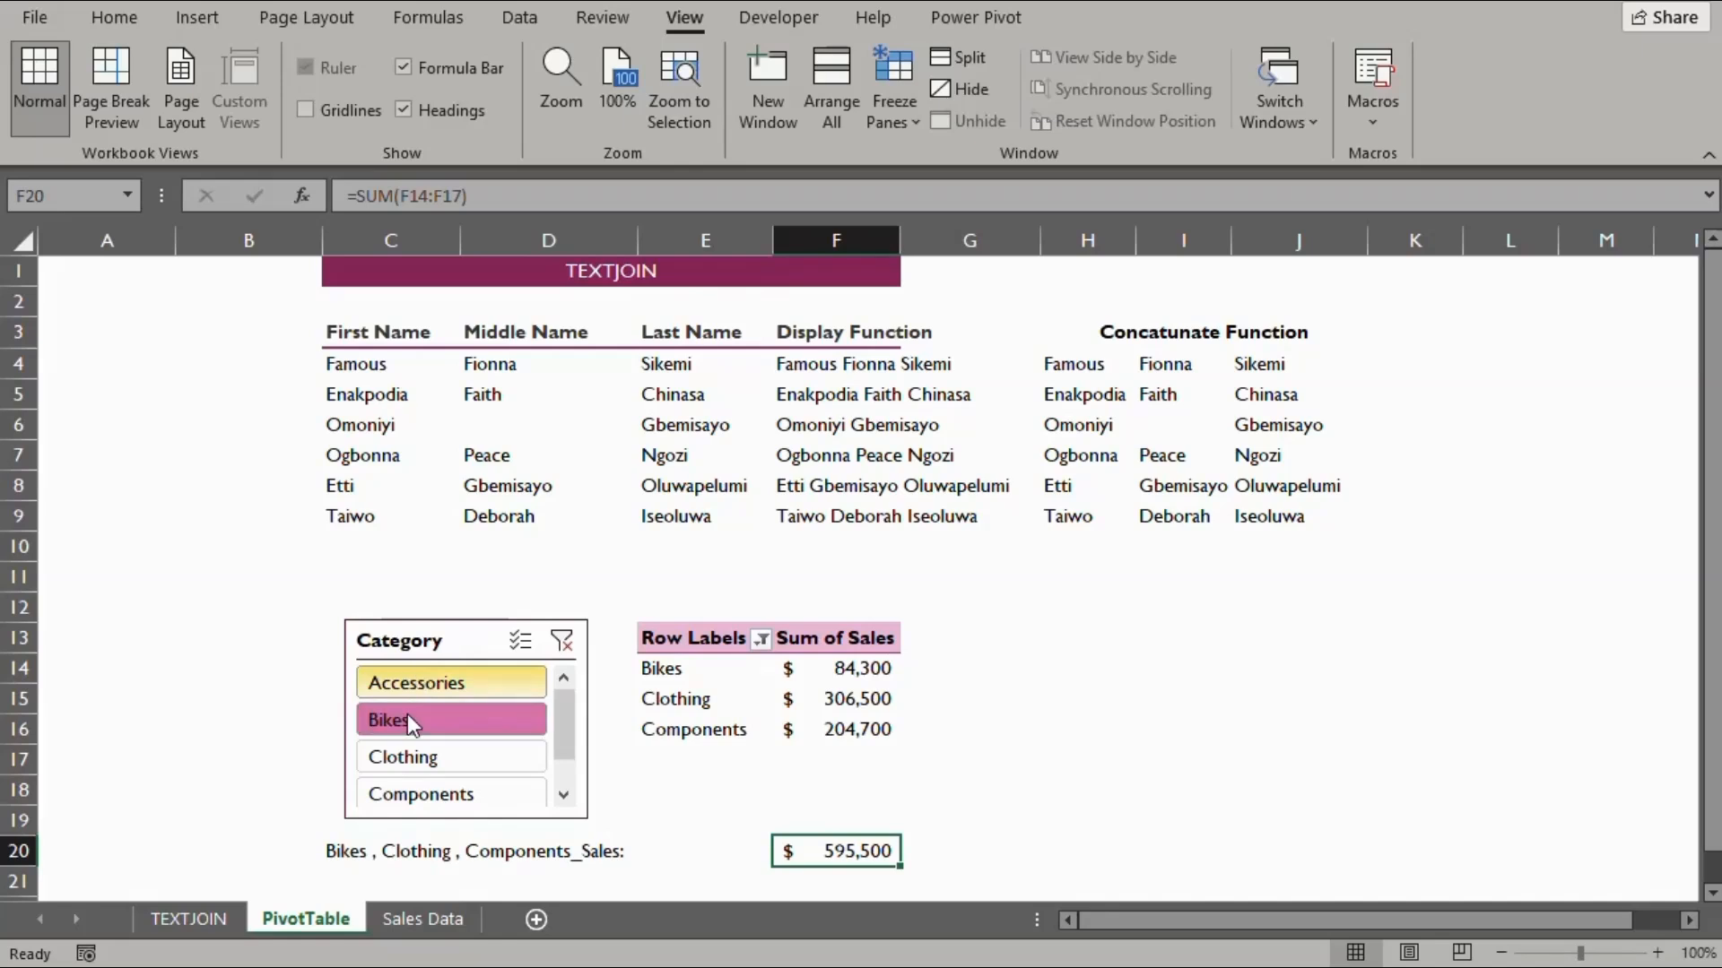
pyautogui.keyDown('ctrl'); pyautogui.click(404, 757); pyautogui.keyUp('ctrl')
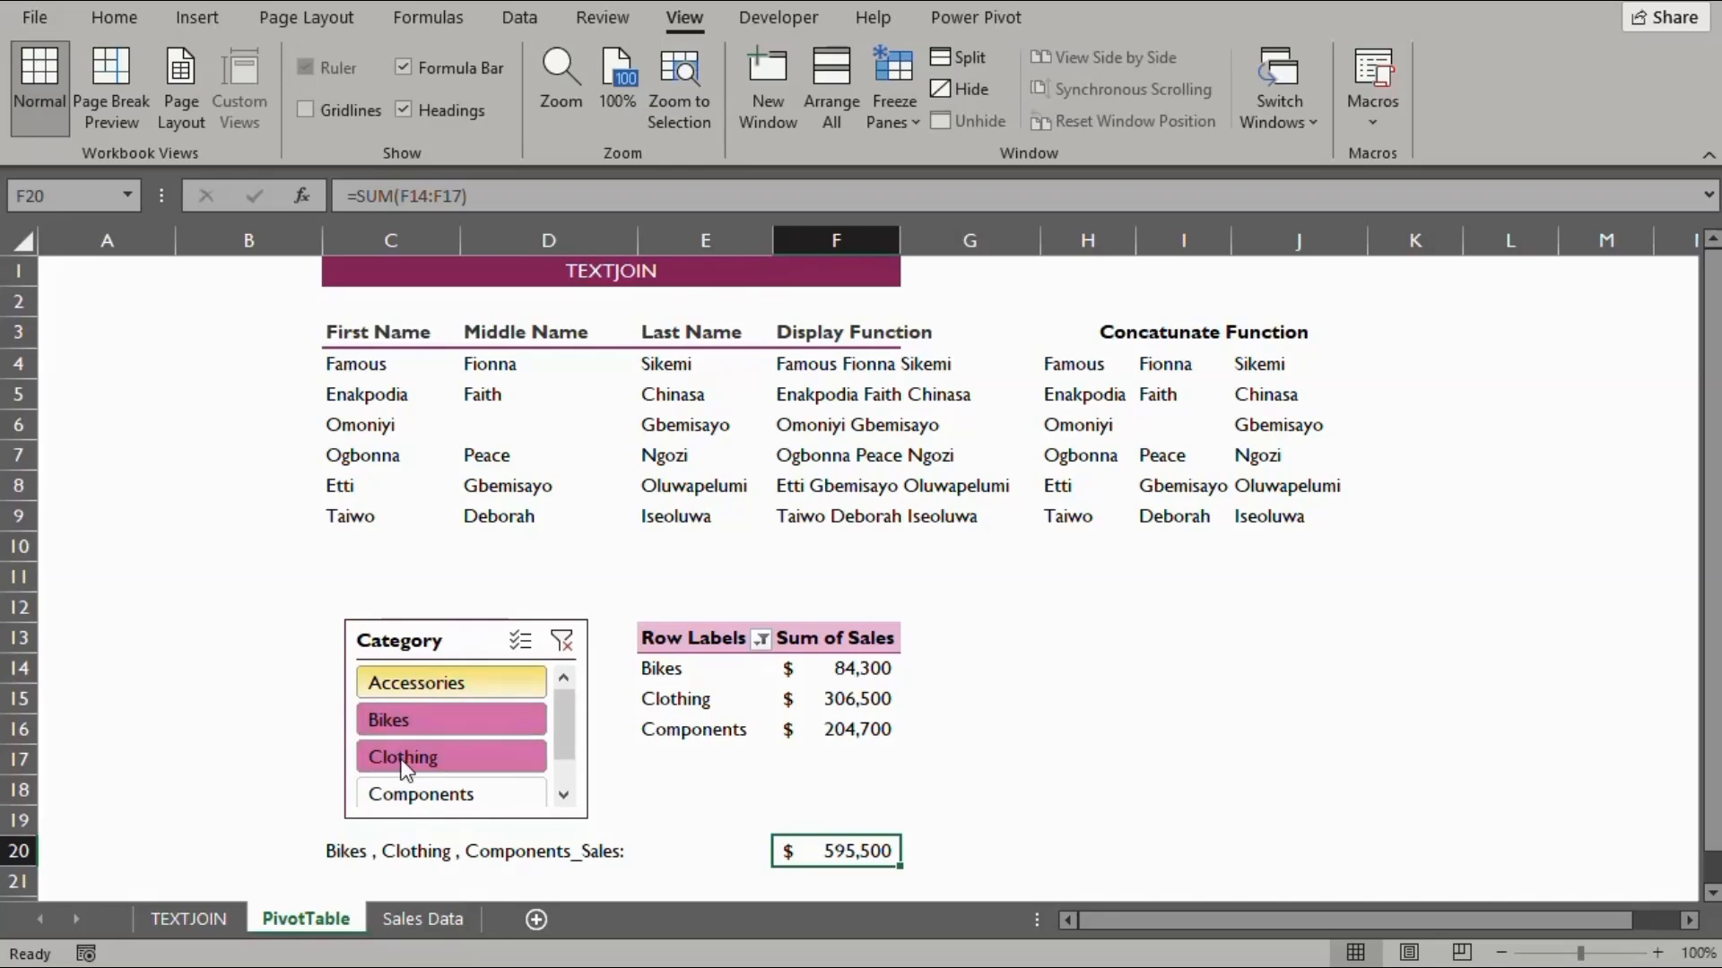
pyautogui.keyDown('ctrl'); pyautogui.click(407, 795); pyautogui.keyUp('ctrl')
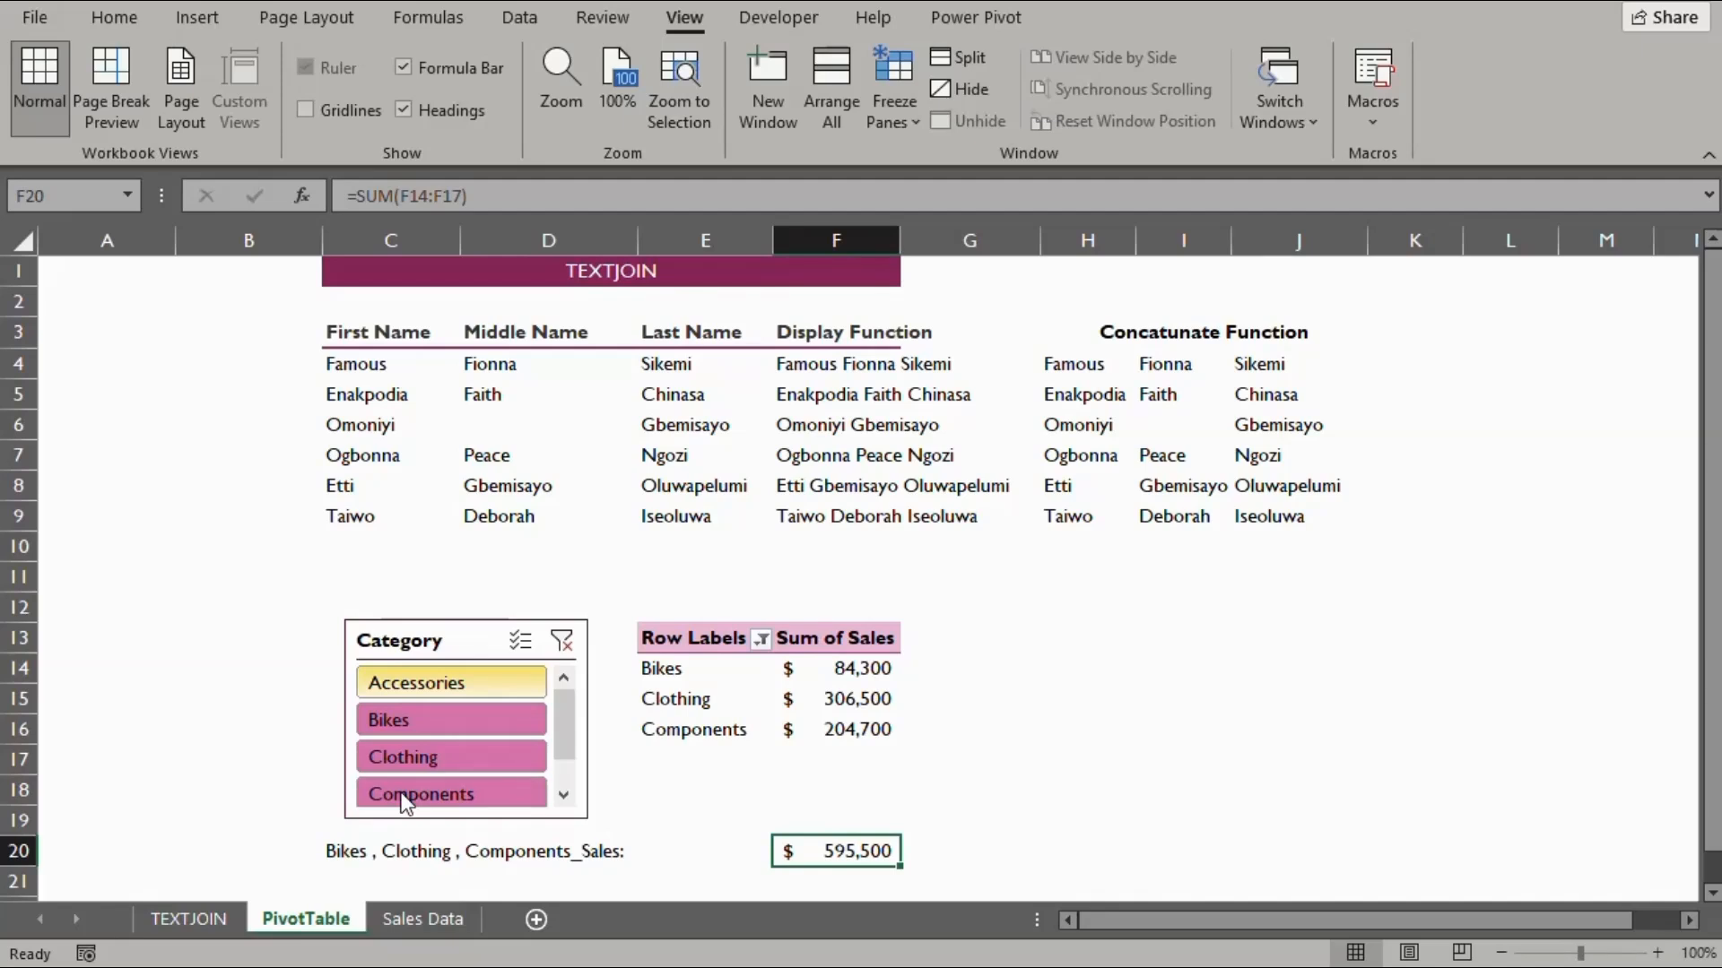
pyautogui.hotkey('alt', 'c')
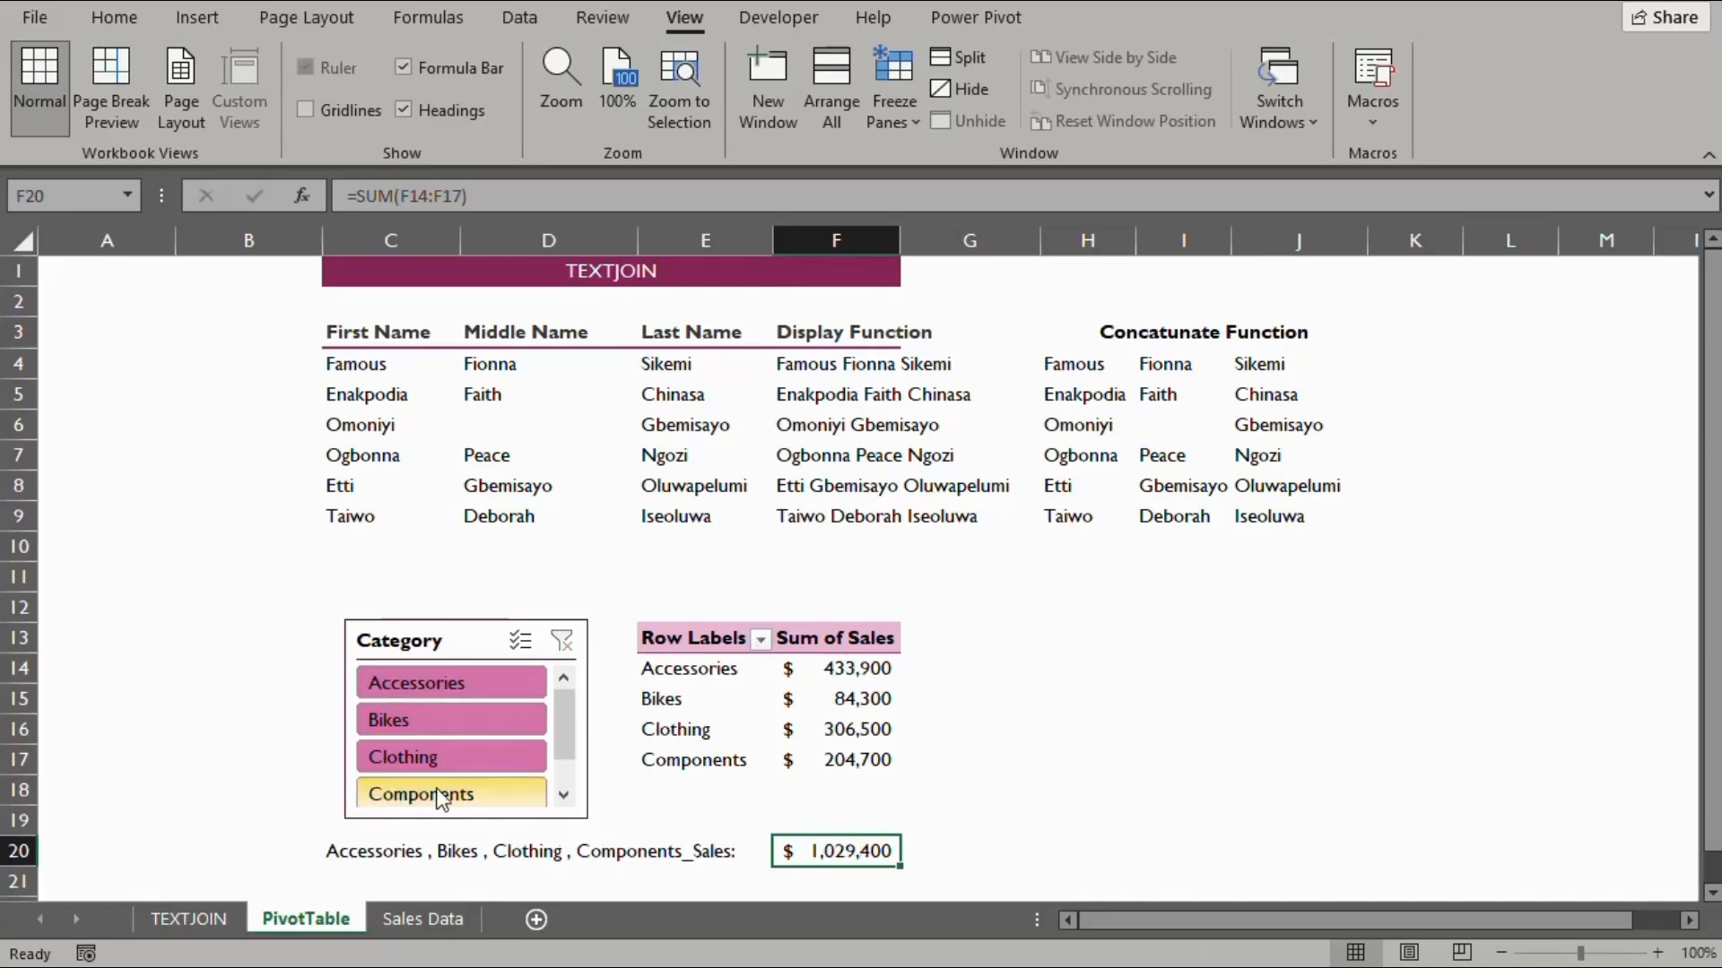